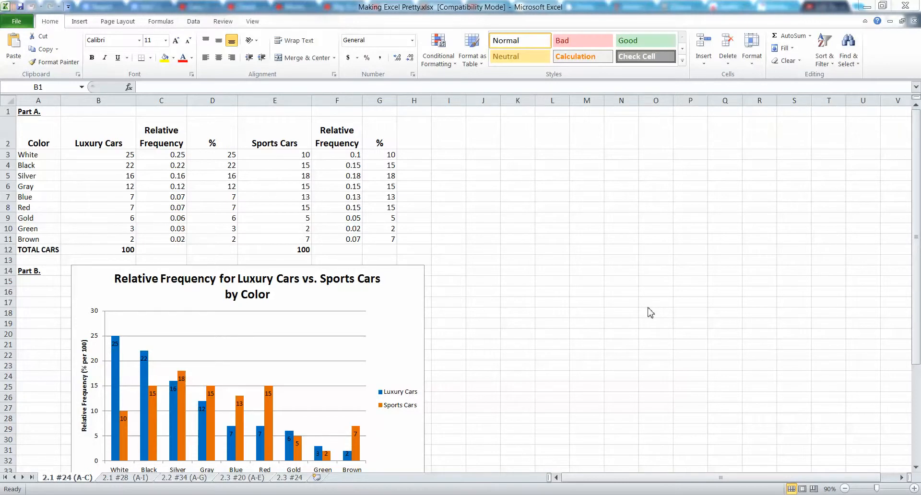
# Look over the car color table, the relative frequency chart and the Part C text box
pyautogui.click(96, 279)
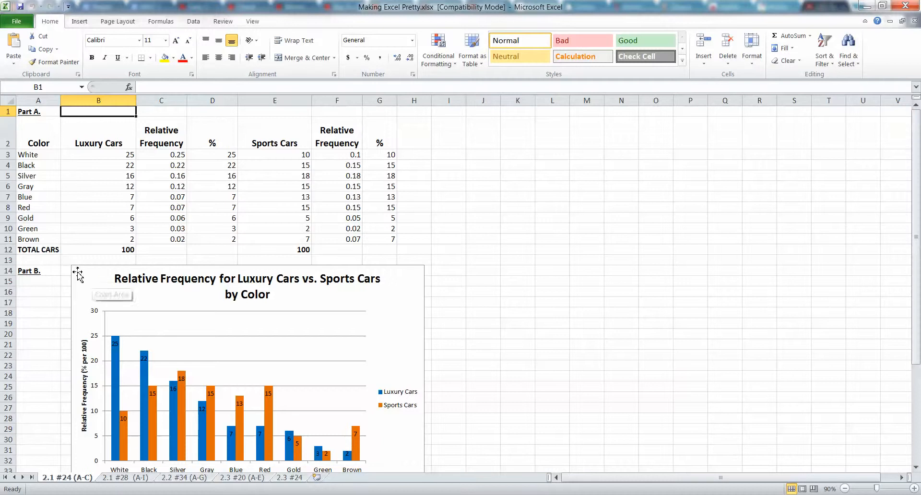
pyautogui.click(78, 197)
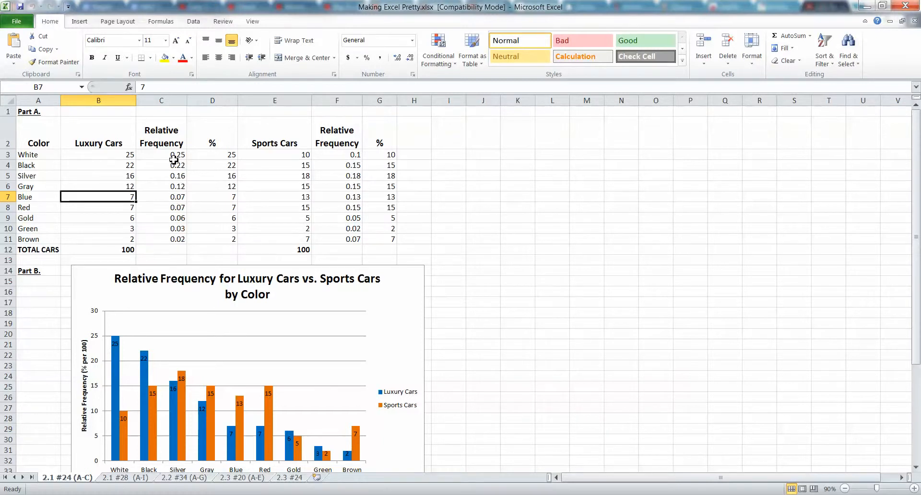
pyautogui.scroll(-7, 173, 160)
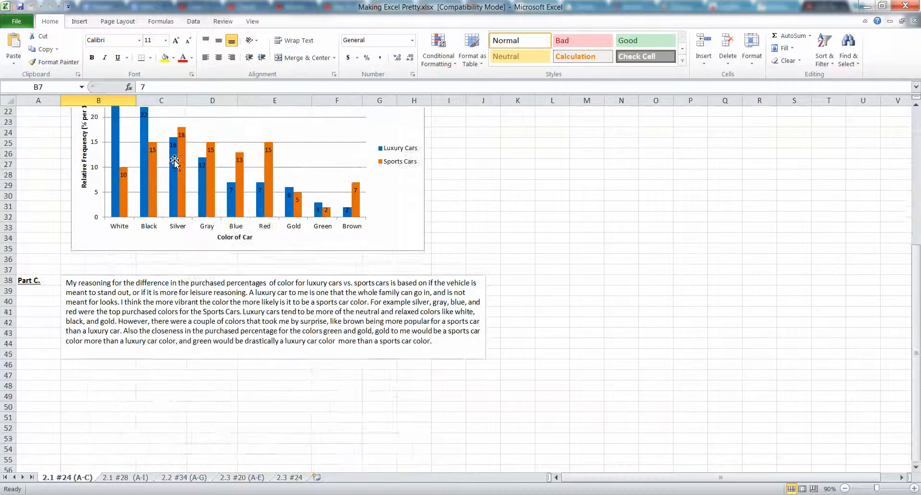
pyautogui.scroll(5, 196, 194)
pyautogui.scroll(2, 196, 194)
pyautogui.scroll(-6, 58, 140)
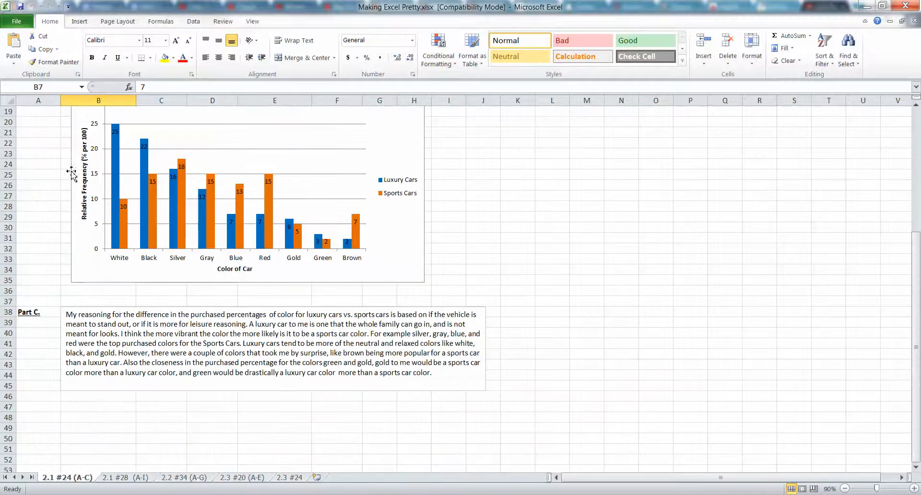
pyautogui.click(130, 319)
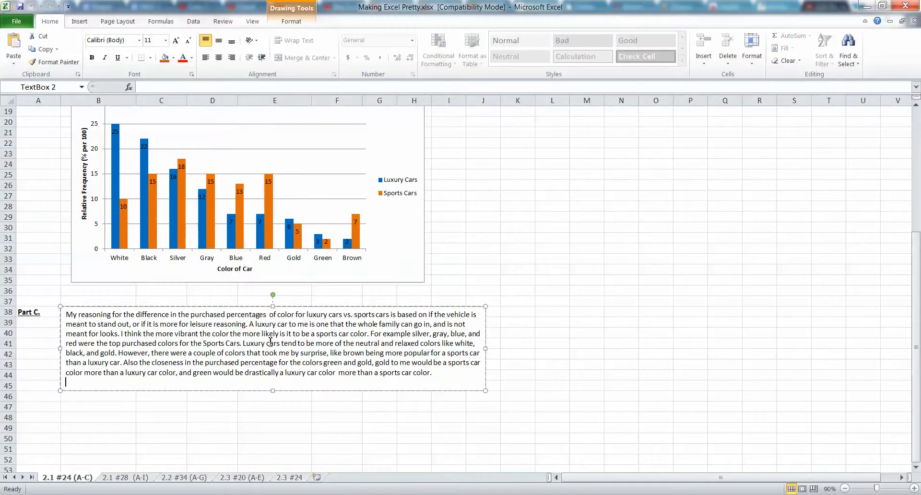
pyautogui.click(86, 407)
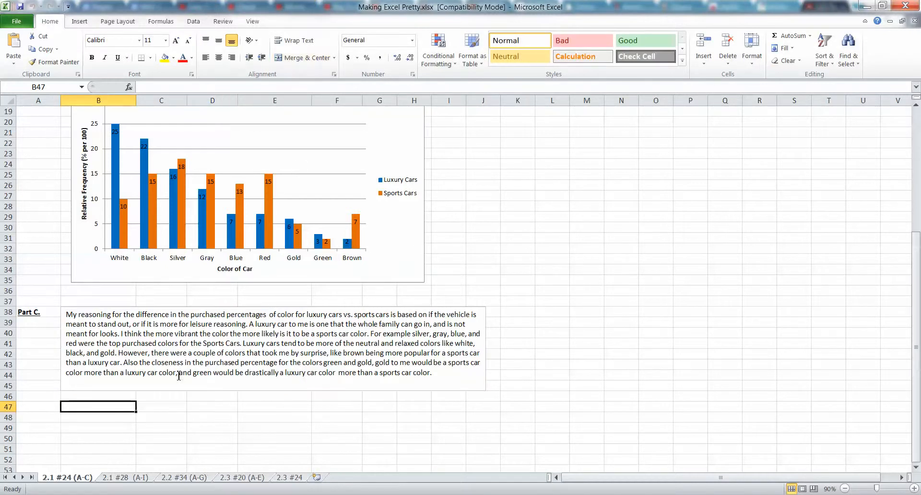
# Copy the whole Part C paragraph from its text box and paste it into cell B47
pyautogui.click(421, 372)
pyautogui.moveTo(421, 372)
pyautogui.mouseDown()
pyautogui.moveTo(139, 314)
pyautogui.moveTo(74, 312)
pyautogui.mouseUp()
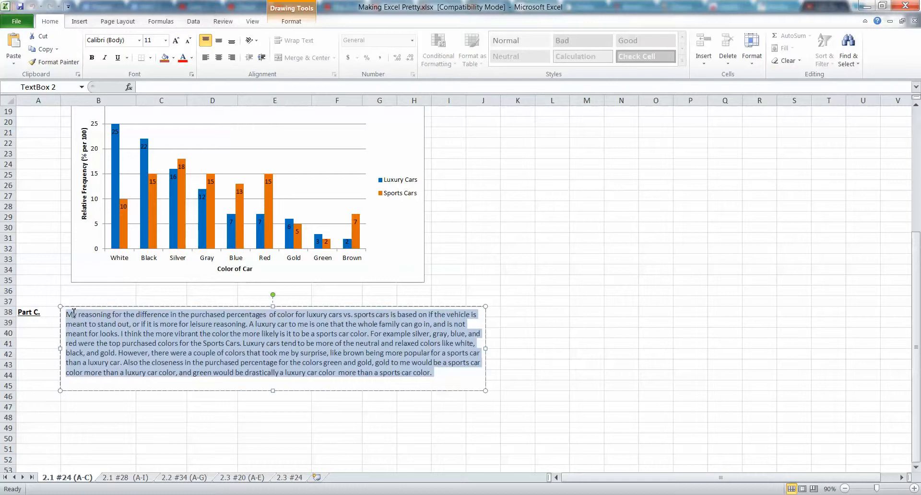
pyautogui.hotkey('ctrl', 'c')
pyautogui.click(115, 405)
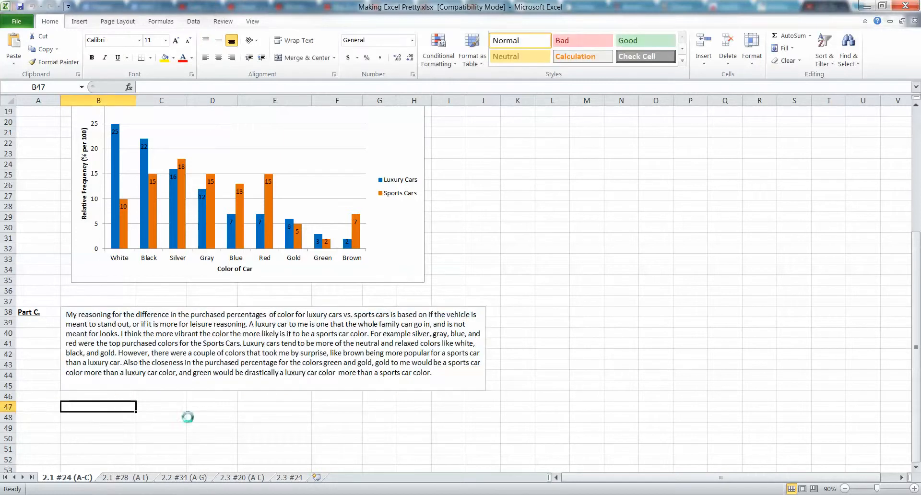
pyautogui.hotkey('ctrl', 'v')
pyautogui.click(217, 425)
pyautogui.click(113, 405)
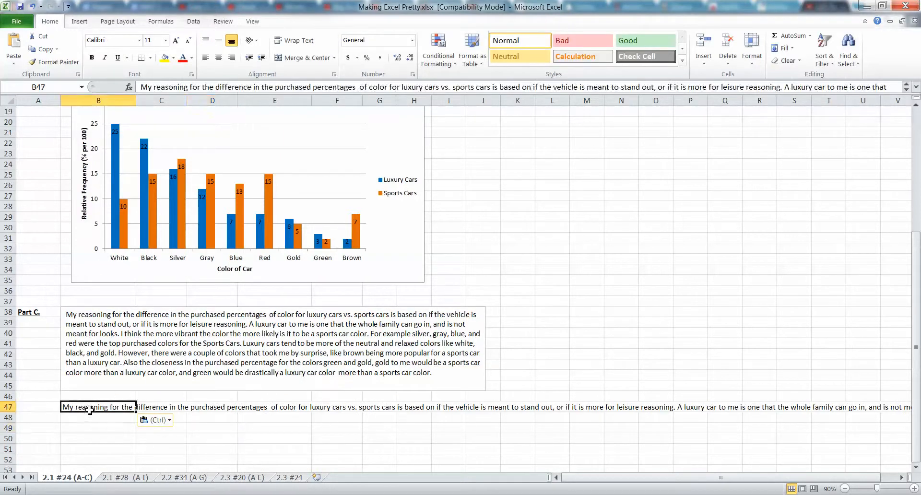
# Wrap the paragraph in cell B47 and merge and center it across B47:L47
pyautogui.click(300, 41)
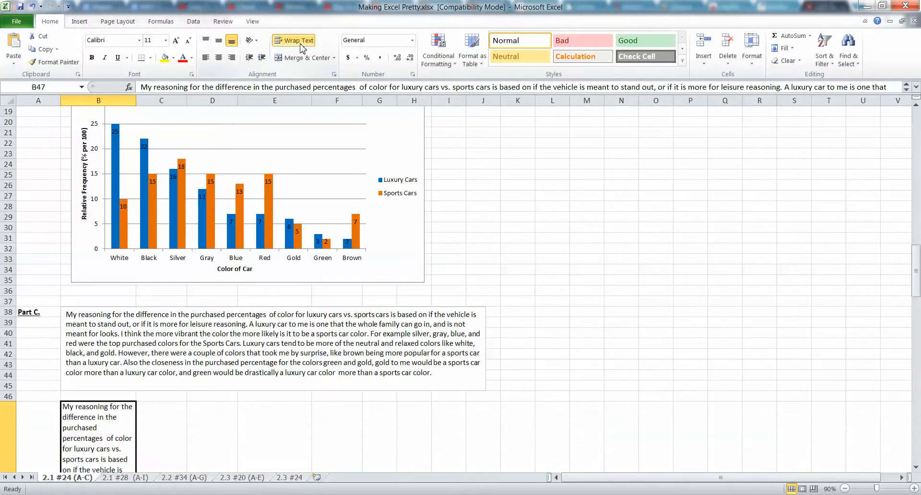
pyautogui.scroll(-10, 209, 167)
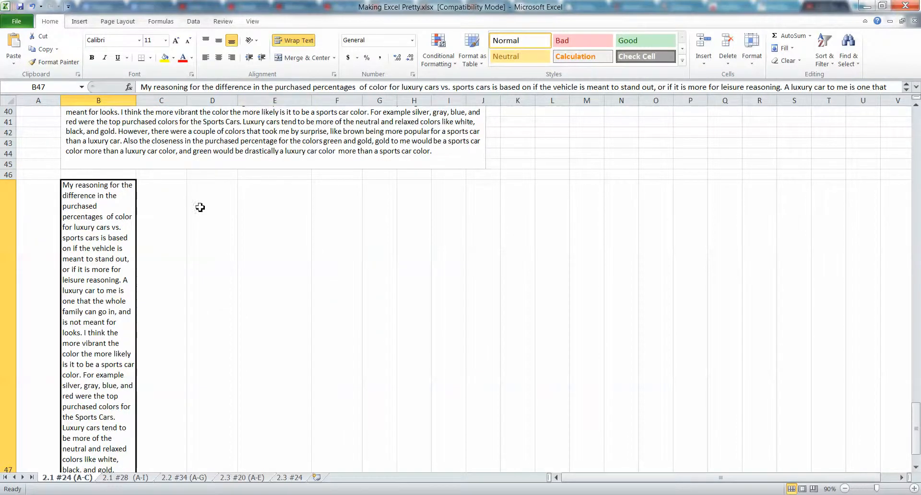
pyautogui.scroll(4, 208, 168)
pyautogui.moveTo(118, 267); pyautogui.dragTo(591, 265)
pyautogui.scroll(-3, 528, 211)
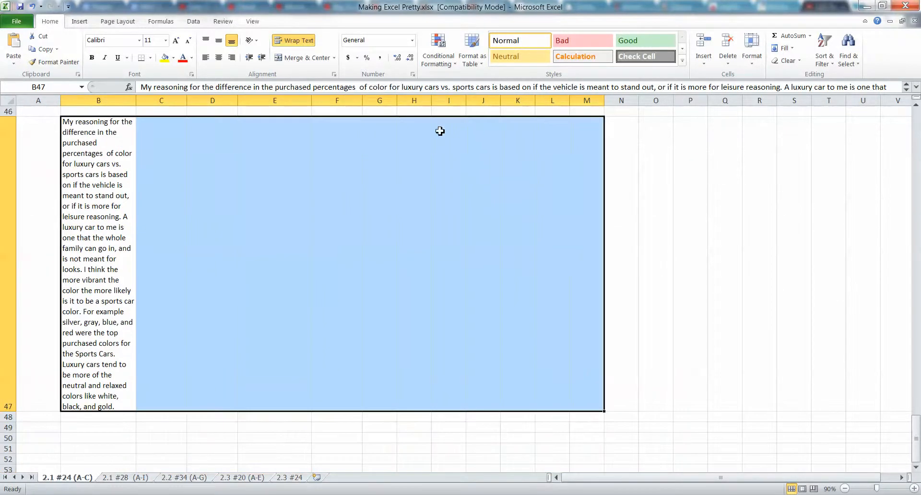
pyautogui.moveTo(127, 196); pyautogui.dragTo(552, 203)
pyautogui.click(295, 58)
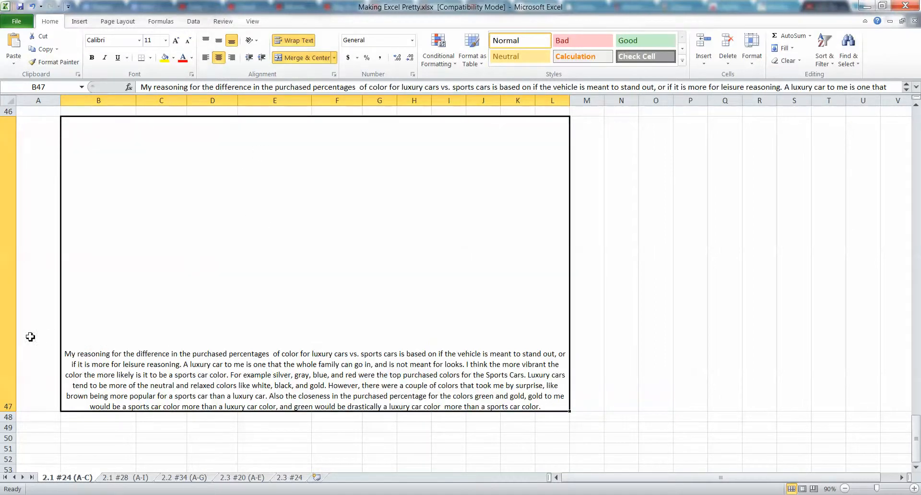
# Reduce the height of row 47 until it just fits the merged paragraph
pyautogui.click(35, 438)
pyautogui.moveTo(10, 417); pyautogui.dragTo(10, 211)
pyautogui.scroll(4, 9, 211)
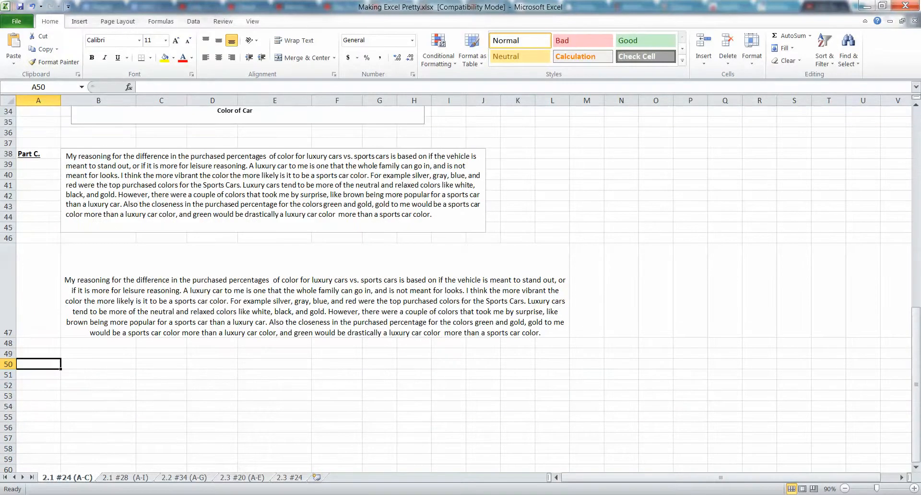
pyautogui.moveTo(9, 338); pyautogui.dragTo(10, 308)
# Turn text wrapping off for the merged cell B47 and turn it back on
pyautogui.click(117, 272)
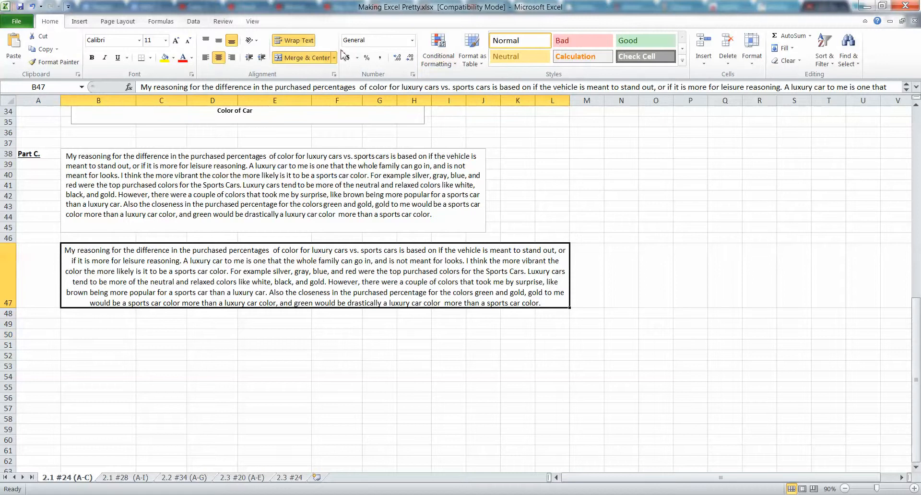
pyautogui.click(297, 42)
pyautogui.click(297, 42)
pyautogui.click(297, 42)
pyautogui.click(142, 343)
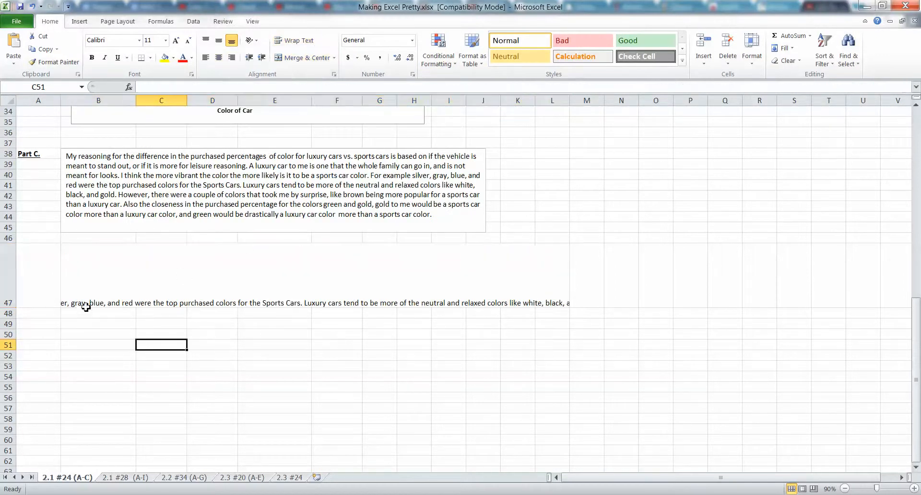
pyautogui.click(199, 301)
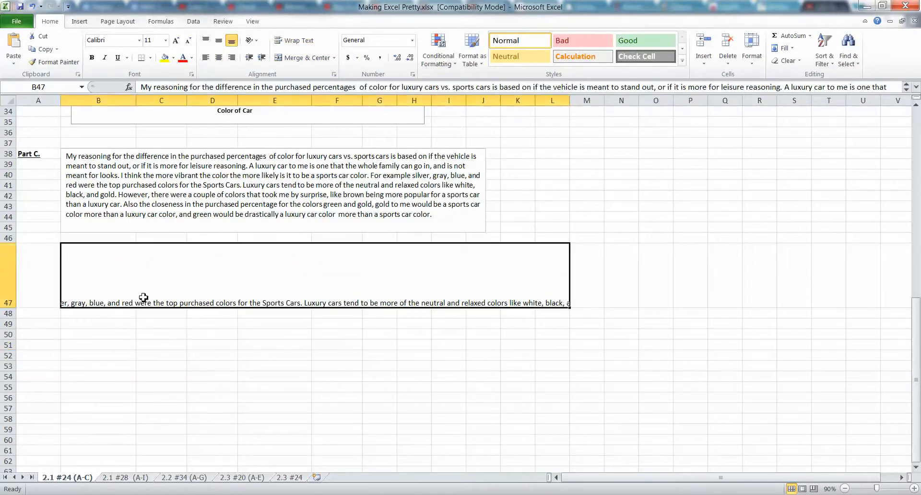
pyautogui.click(301, 42)
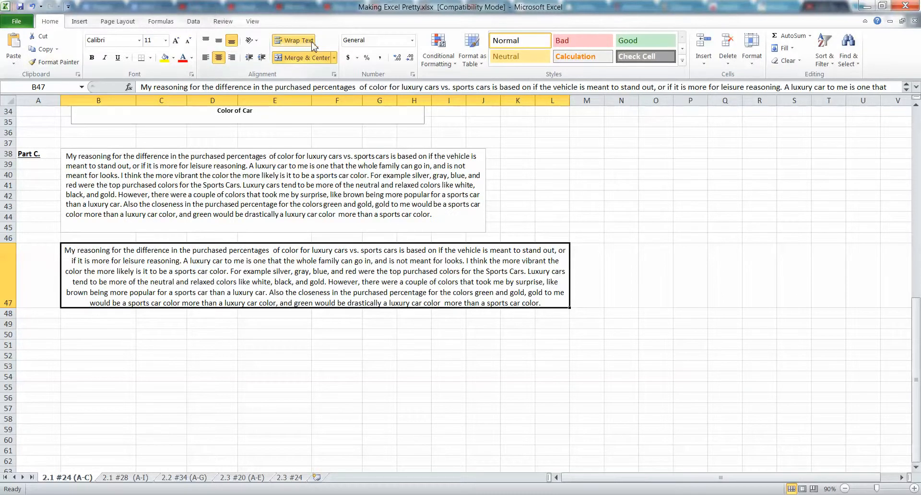
pyautogui.click(213, 402)
pyautogui.click(107, 292)
pyautogui.click(137, 200)
pyautogui.scroll(-3, 185, 308)
pyautogui.scroll(4, 173, 294)
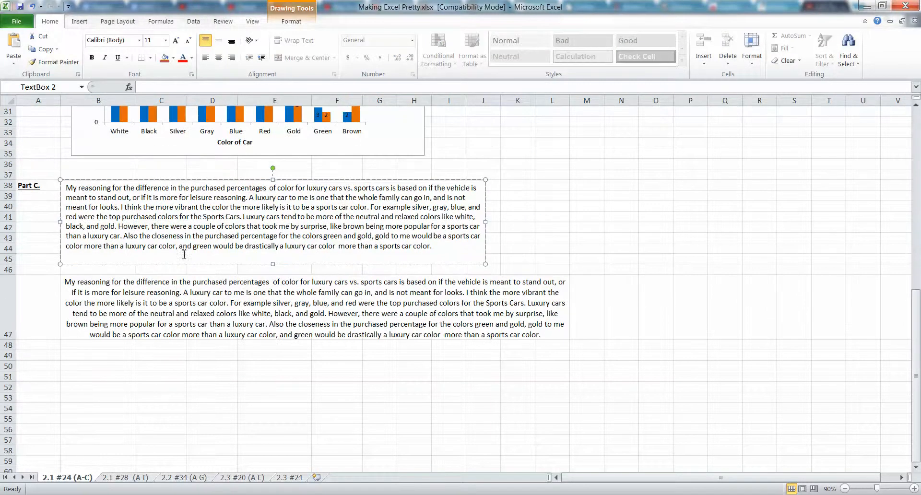
pyautogui.click(128, 294)
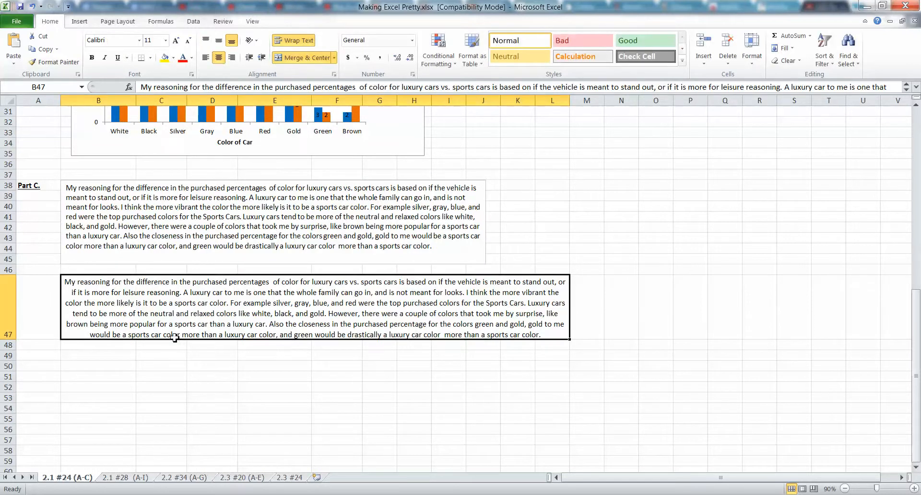
# Enter "Write text in the cells themselves" in cell B51
pyautogui.click(53, 386)
pyautogui.click(102, 378)
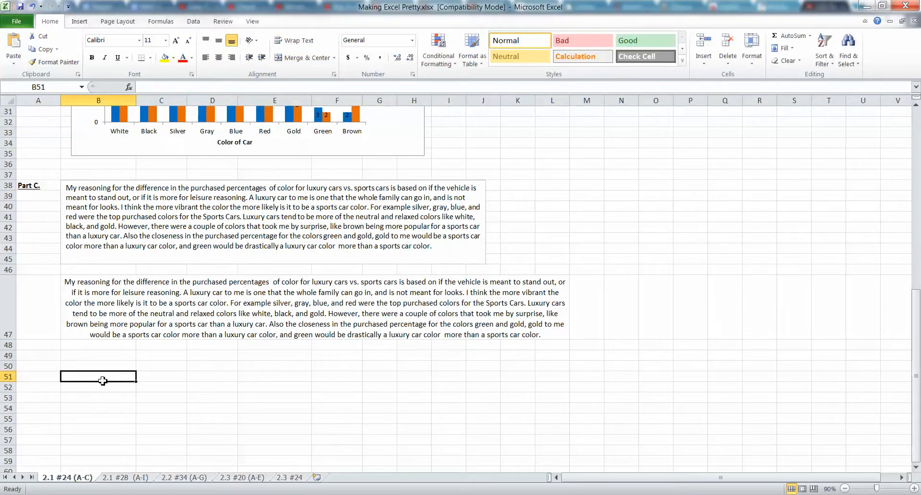
pyautogui.write('Wrei')
pyautogui.write('e te')
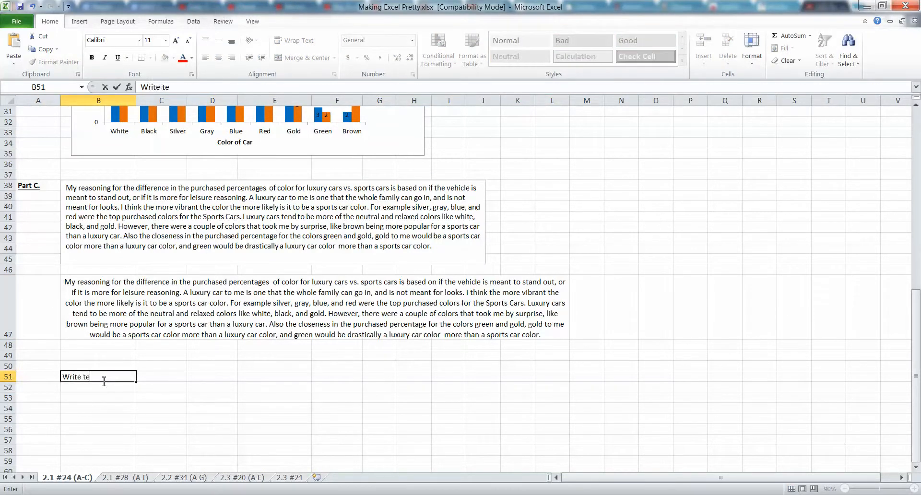
pyautogui.write('xt in the cells themselves')
pyautogui.press('Return')
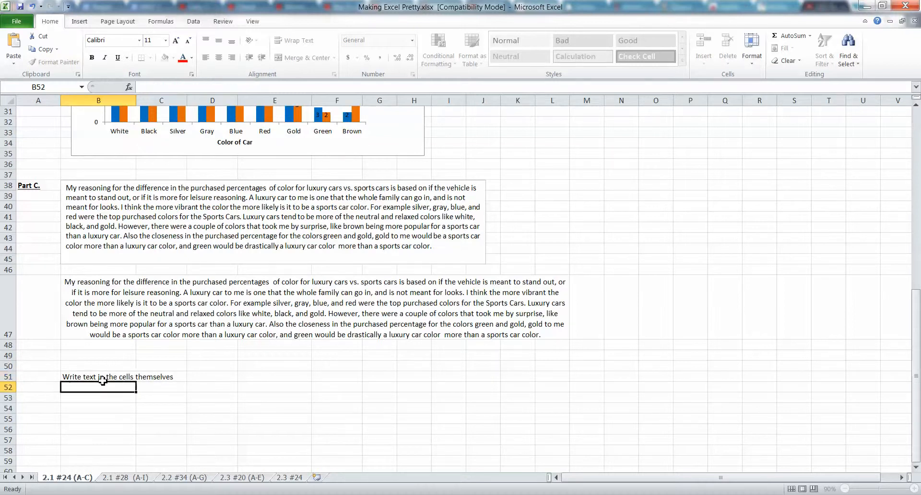
# Delete the sample sentence from cell B51
pyautogui.moveTo(103, 379); pyautogui.dragTo(307, 398)
pyautogui.click(105, 368)
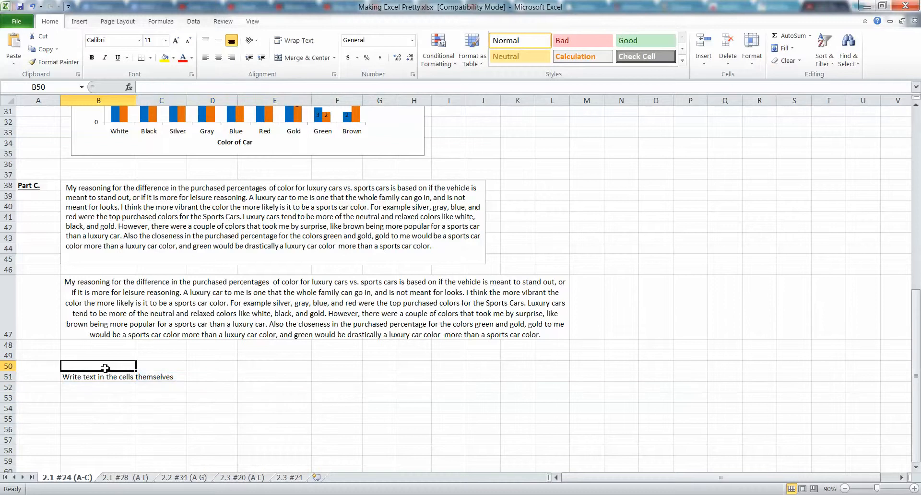
pyautogui.click(106, 374)
pyautogui.press('Delete')
# Draw an empty text box over roughly L36:T45 beside the Part C text and delete it
pyautogui.click(100, 227)
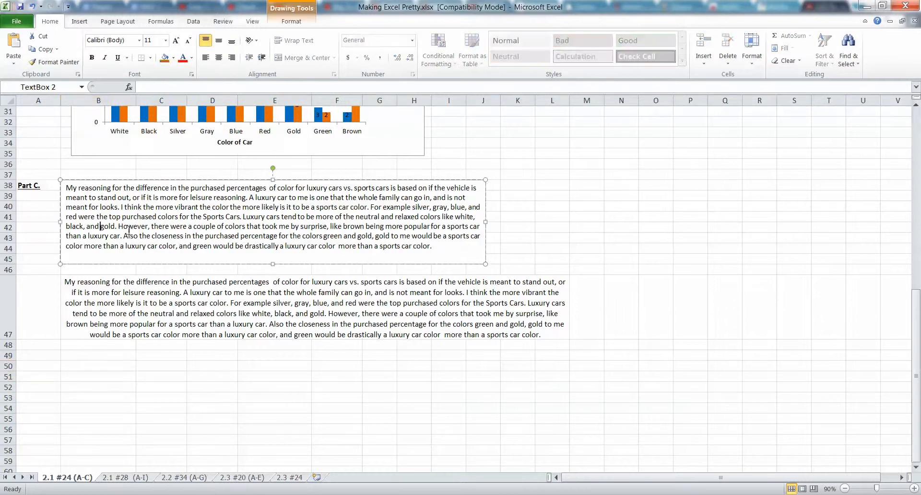
pyautogui.click(553, 178)
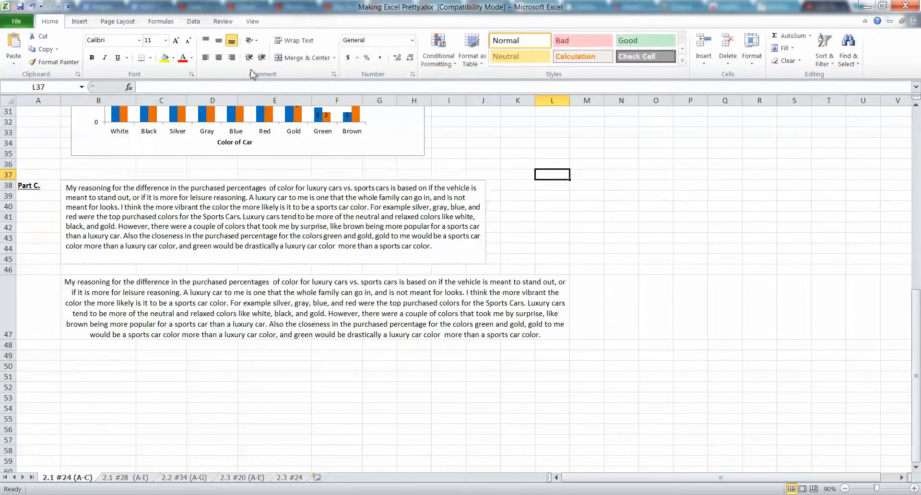
pyautogui.click(80, 21)
pyautogui.click(524, 48)
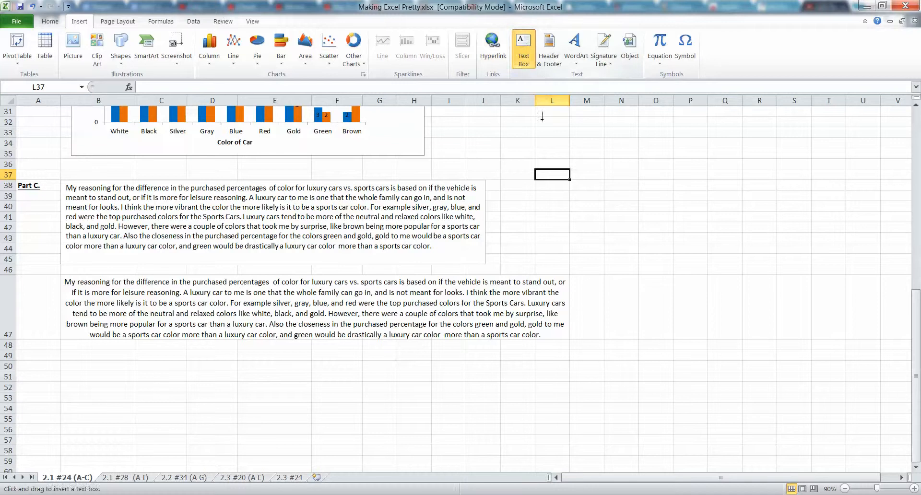
pyautogui.moveTo(548, 167)
pyautogui.mouseDown()
pyautogui.moveTo(802, 274)
pyautogui.moveTo(888, 262)
pyautogui.moveTo(822, 259)
pyautogui.mouseUp()
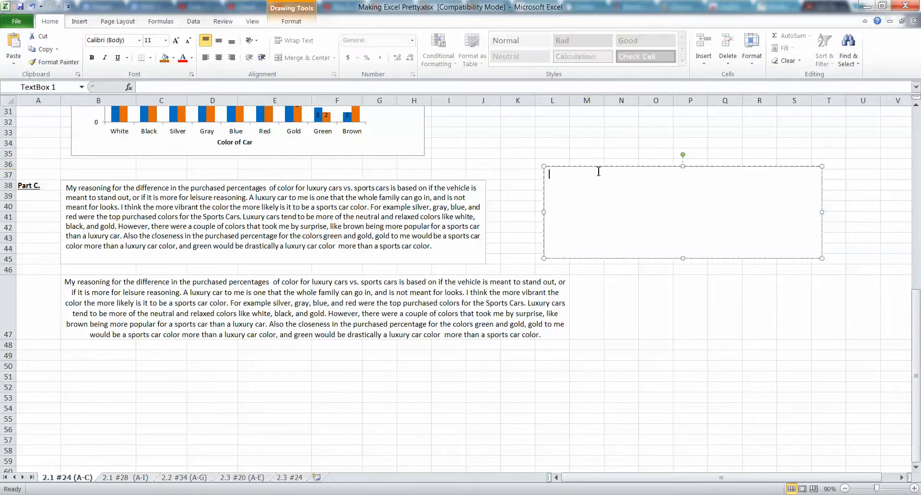
pyautogui.press('Delete')
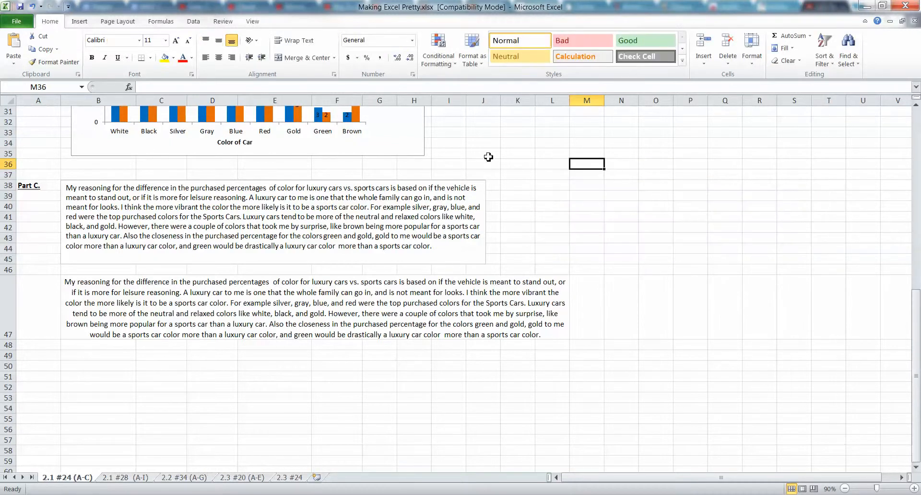
# Narrow all the sheet's columns to one uniform width of about half of column B's
pyautogui.scroll(10, 473, 195)
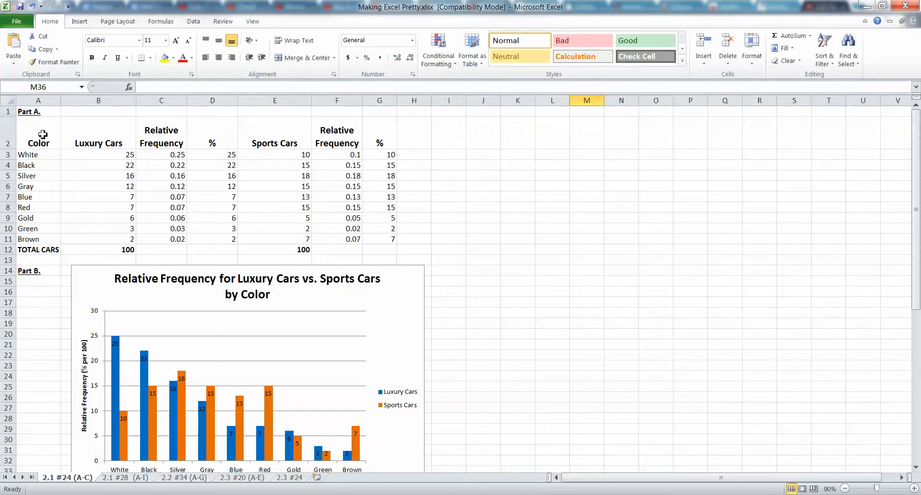
pyautogui.click(98, 100)
pyautogui.moveTo(136, 100); pyautogui.dragTo(98, 103)
pyautogui.click(8, 101)
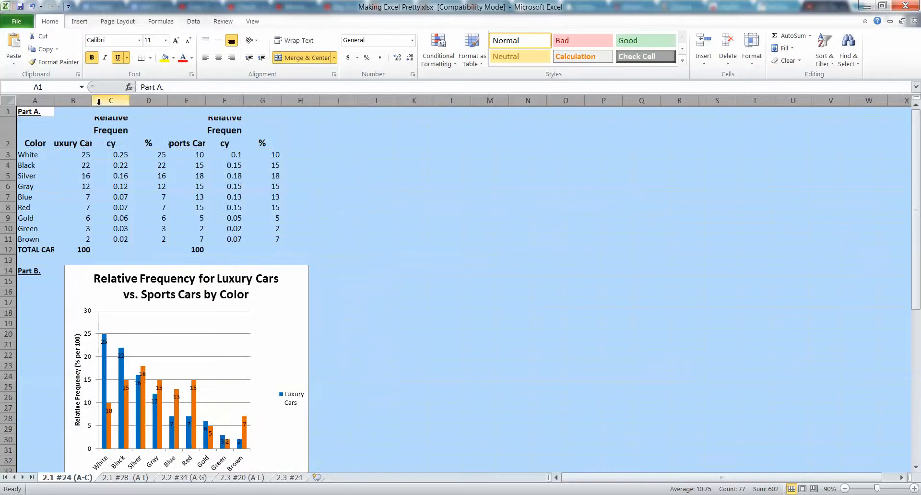
pyautogui.click(73, 165)
pyautogui.click(28, 137)
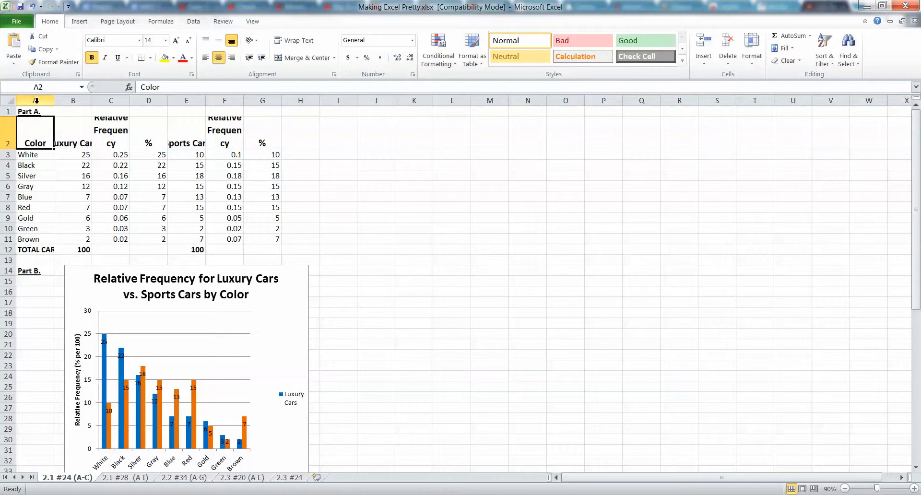
# Autofit the widths of columns A to G to their contents
pyautogui.moveTo(36, 101); pyautogui.dragTo(258, 101)
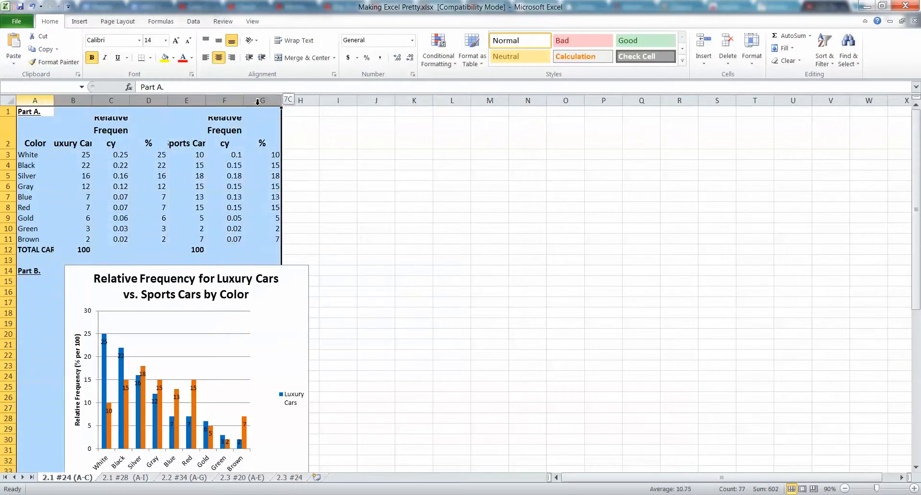
pyautogui.click(42, 100)
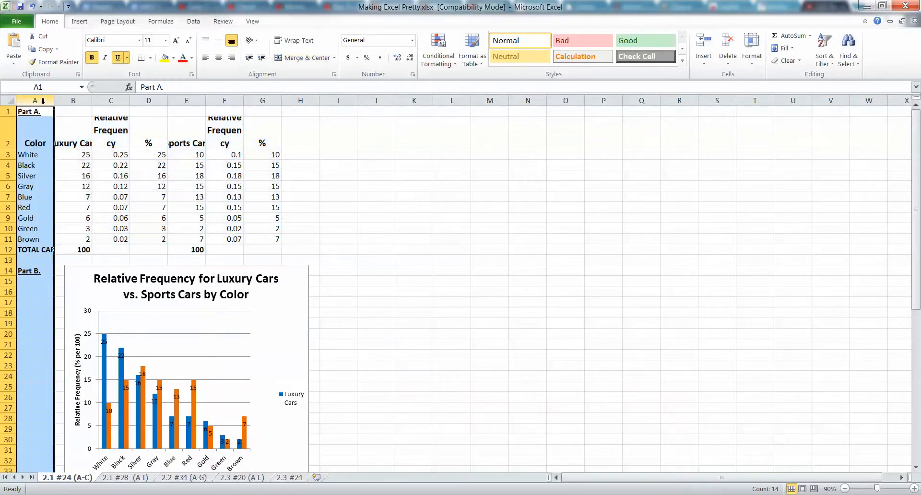
pyautogui.moveTo(40, 100); pyautogui.dragTo(268, 100)
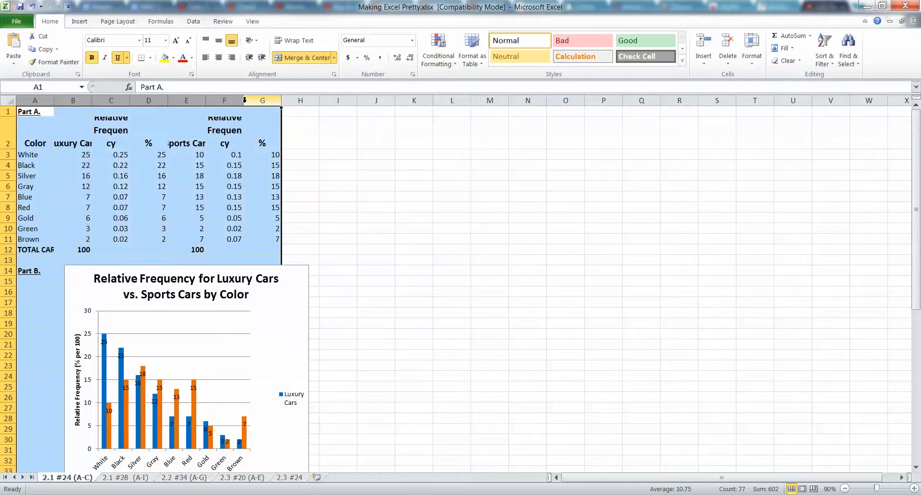
pyautogui.doubleClick(93, 103)
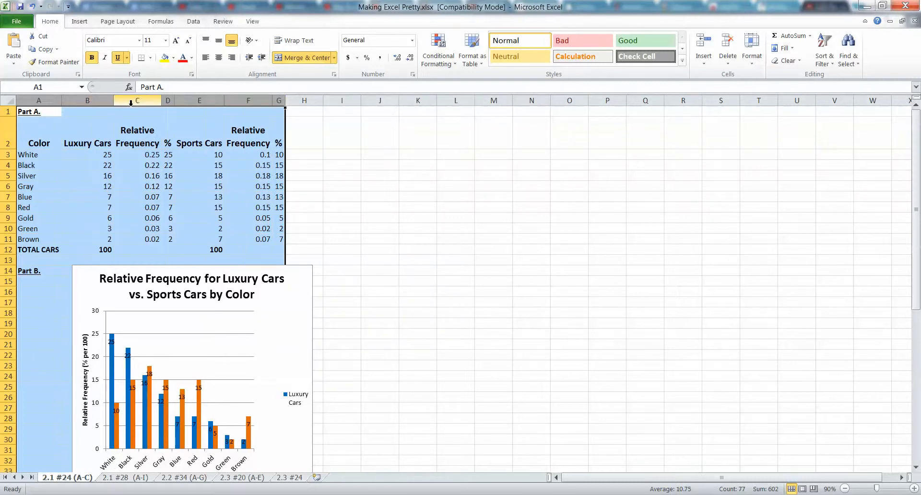
pyautogui.click(43, 101)
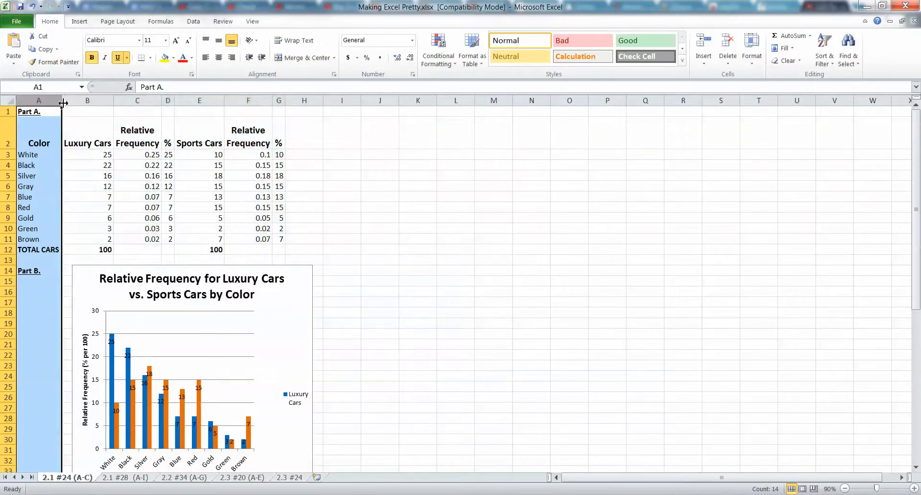
pyautogui.click(60, 101)
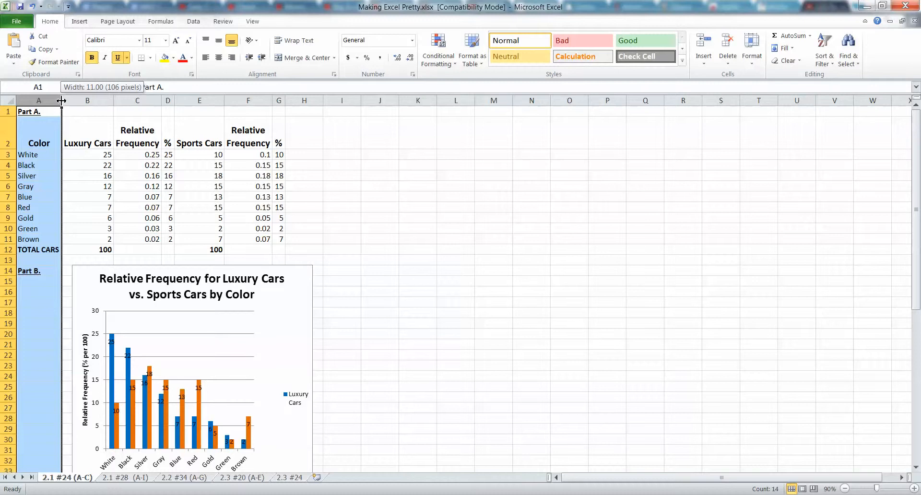
pyautogui.moveTo(50, 100); pyautogui.dragTo(279, 96)
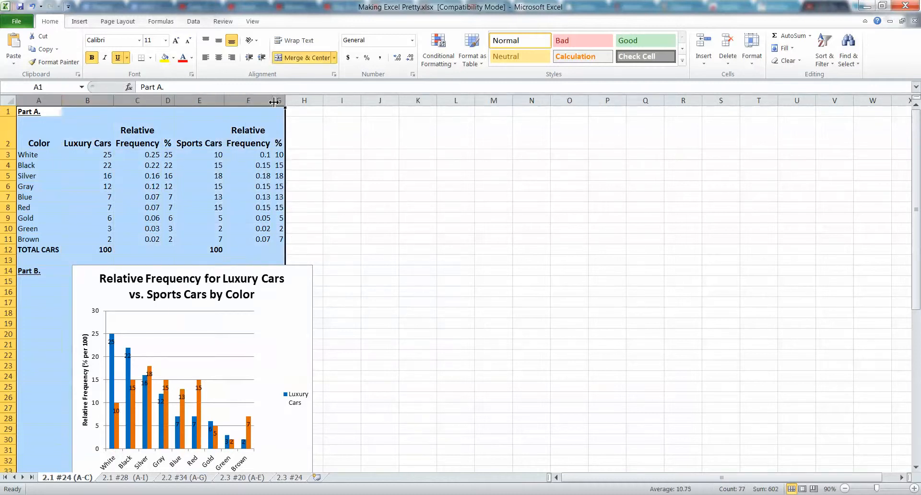
pyautogui.click(160, 103)
pyautogui.click(164, 144)
pyautogui.click(153, 173)
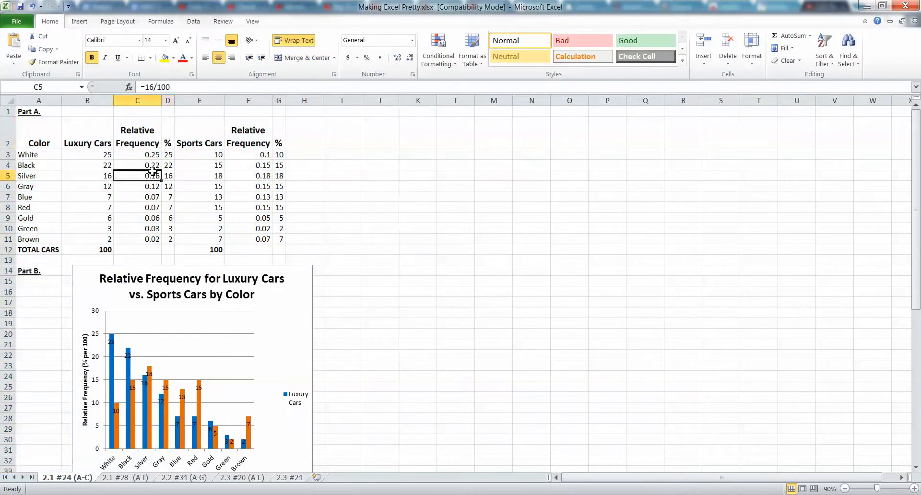
# Widen the two % columns, D and G, to about twice their autofitted width
pyautogui.click(168, 100)
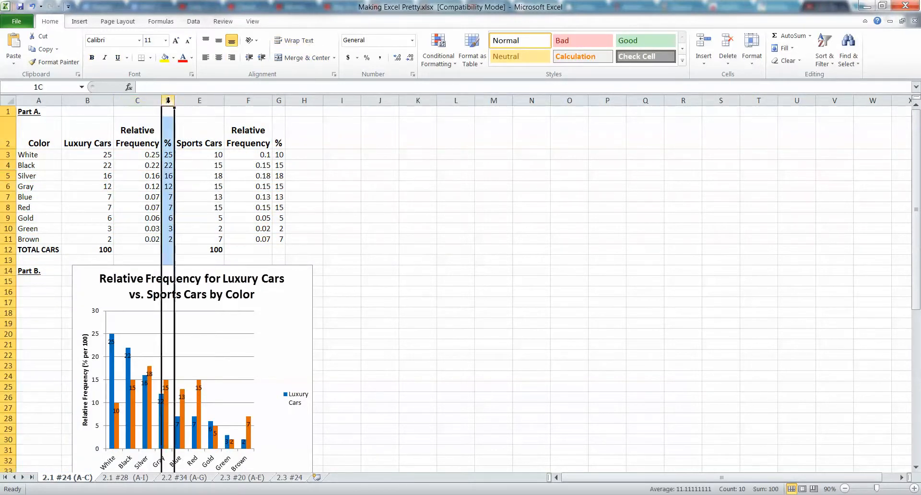
pyautogui.moveTo(175, 100); pyautogui.dragTo(191, 104)
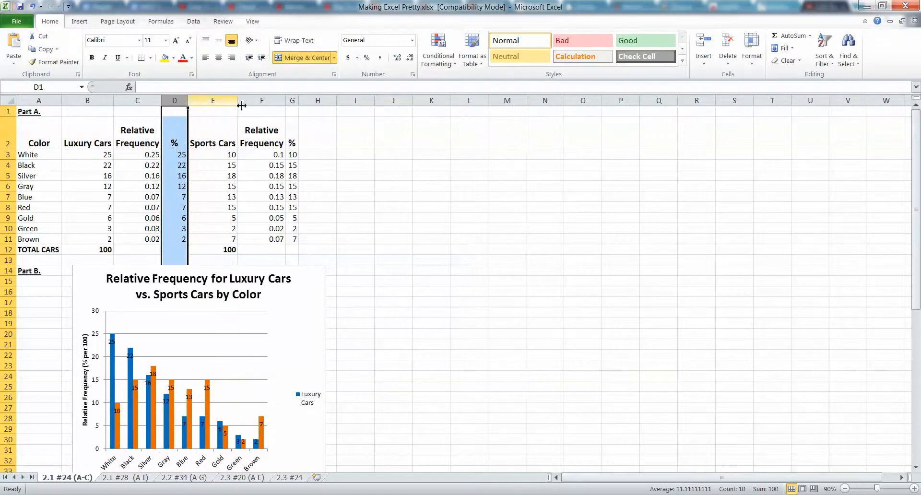
pyautogui.click(290, 100)
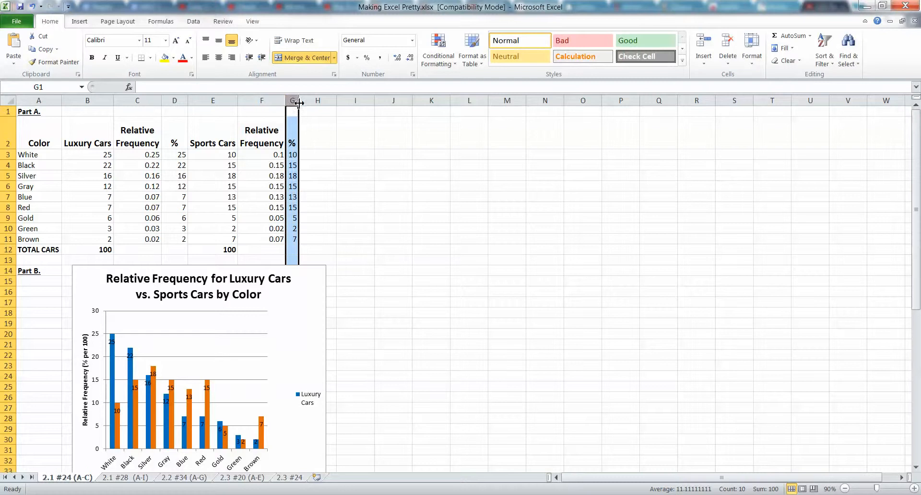
pyautogui.moveTo(298, 102); pyautogui.dragTo(312, 102)
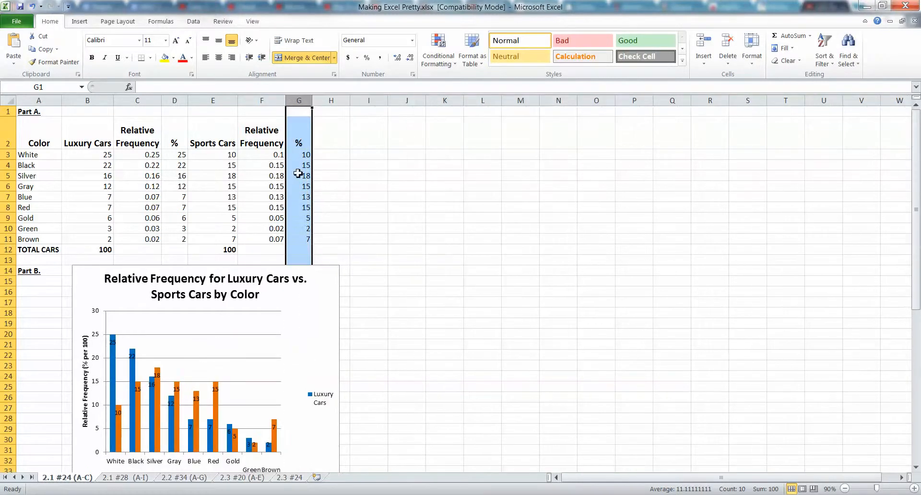
# Merge and center cells A1:G1 so the Part A. heading spans the table
pyautogui.click(277, 111)
pyautogui.moveTo(53, 113)
pyautogui.mouseDown()
pyautogui.moveTo(258, 112)
pyautogui.moveTo(39, 113)
pyautogui.mouseUp()
pyautogui.click(262, 112)
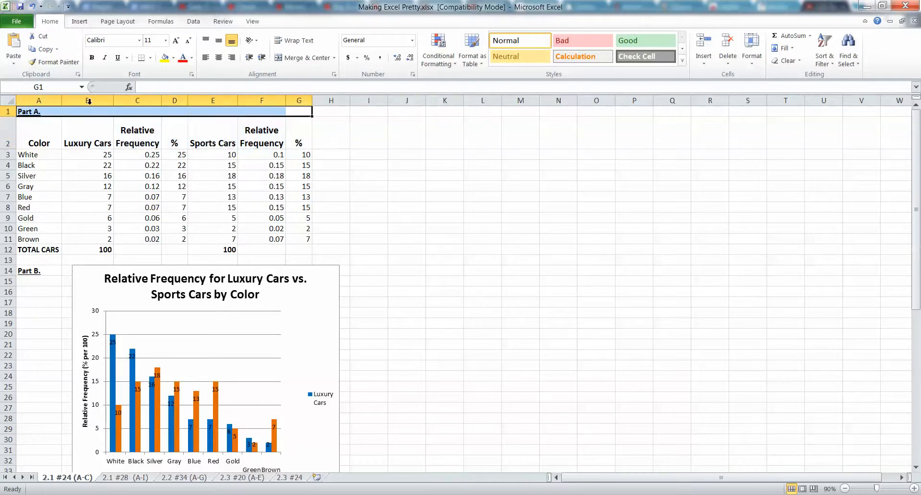
pyautogui.click(294, 58)
pyautogui.click(207, 136)
pyautogui.click(194, 114)
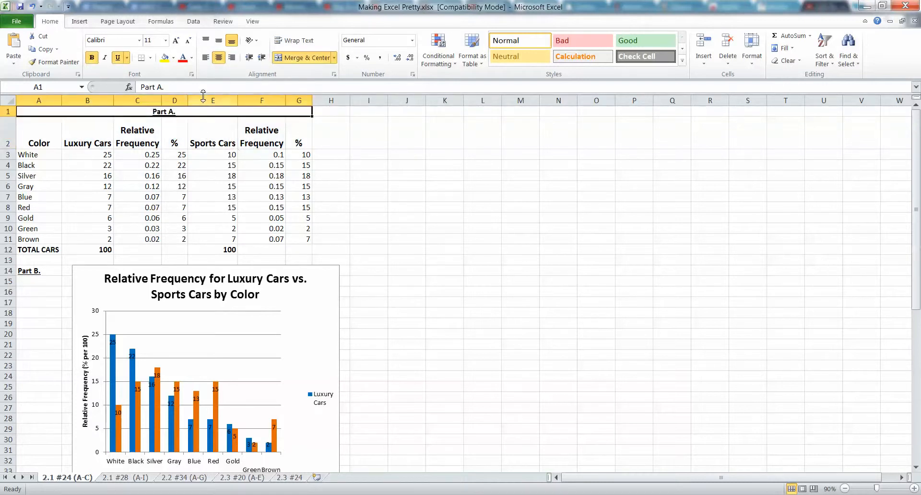
# Left-align the merged Part A. heading and undo that alignment
pyautogui.click(205, 58)
pyautogui.click(144, 163)
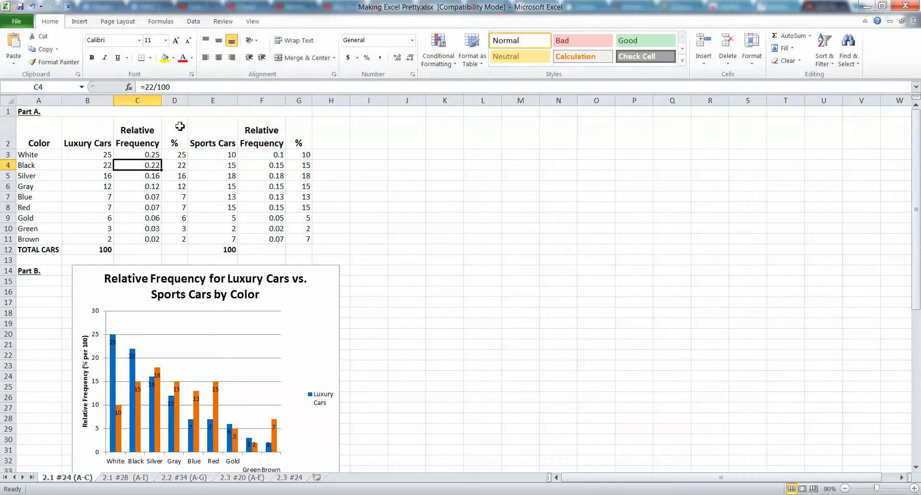
pyautogui.click(182, 112)
pyautogui.hotkey('ctrl', 'z')
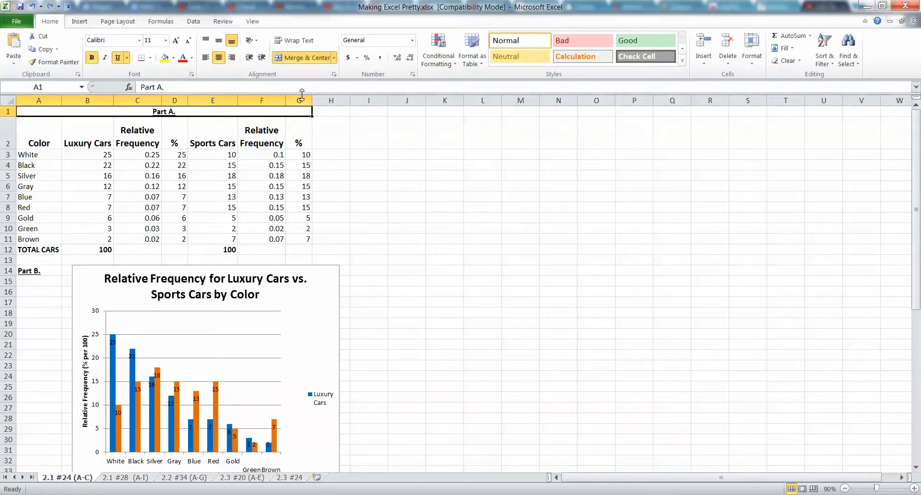
pyautogui.hotkey('ctrl', 't')
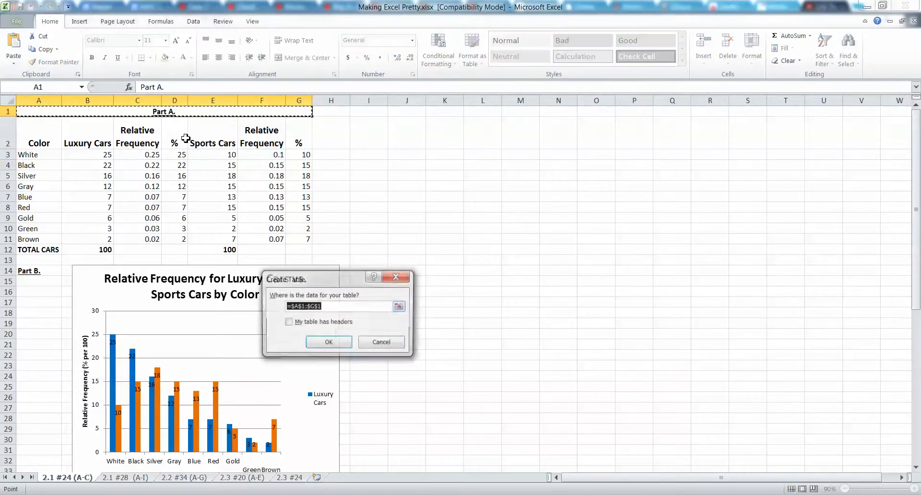
pyautogui.click(435, 342)
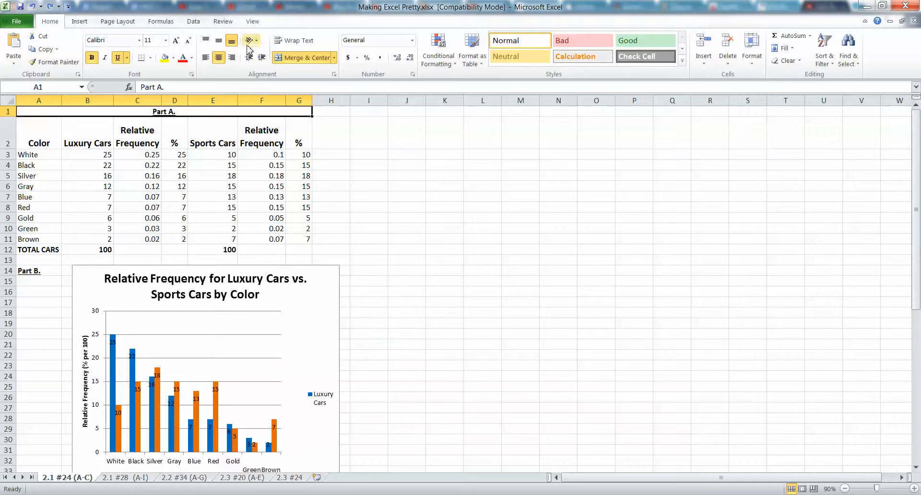
# Left-align the Part A. heading within its merged cell A1:G1
pyautogui.click(208, 60)
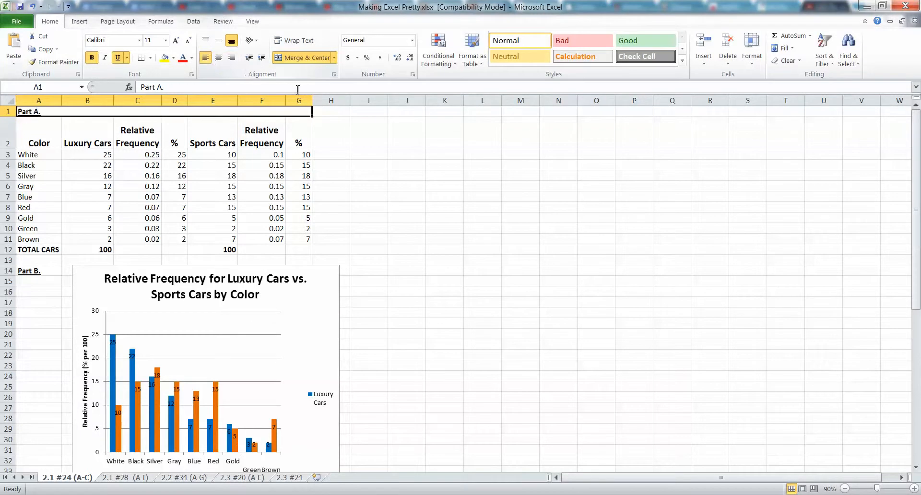
pyautogui.click(156, 141)
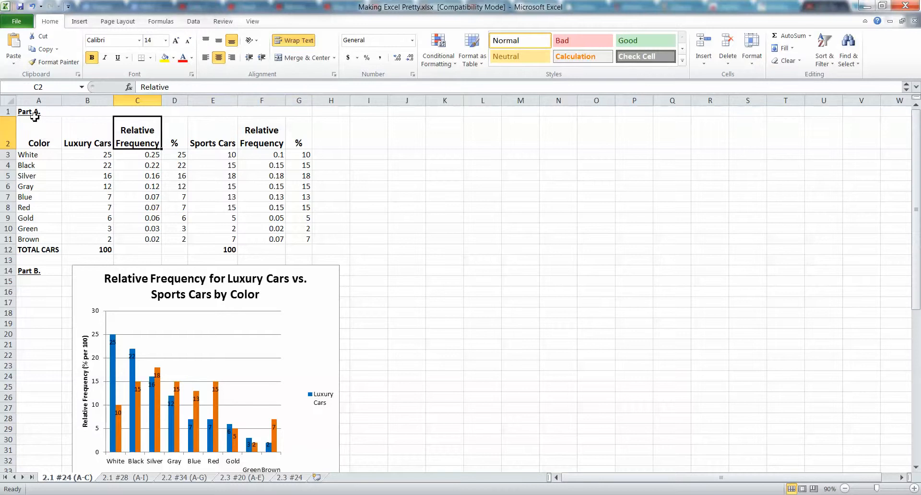
pyautogui.moveTo(35, 116); pyautogui.dragTo(190, 239)
pyautogui.click(191, 238)
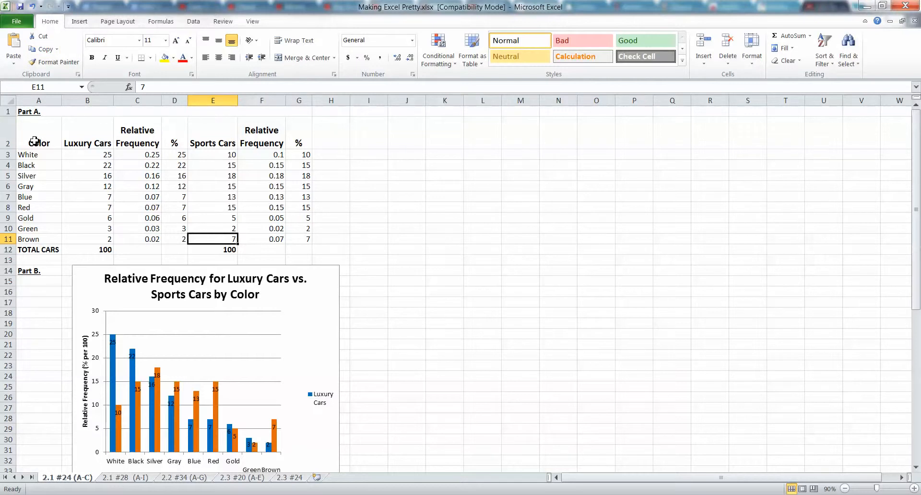
pyautogui.moveTo(52, 153); pyautogui.dragTo(42, 250)
pyautogui.moveTo(103, 154); pyautogui.dragTo(108, 236)
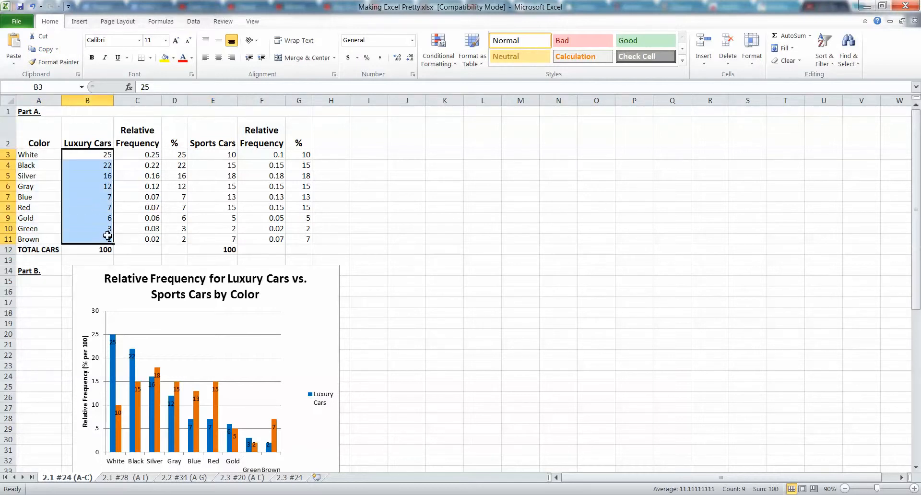
pyautogui.moveTo(47, 159); pyautogui.dragTo(45, 239)
pyautogui.moveTo(103, 155); pyautogui.dragTo(106, 249)
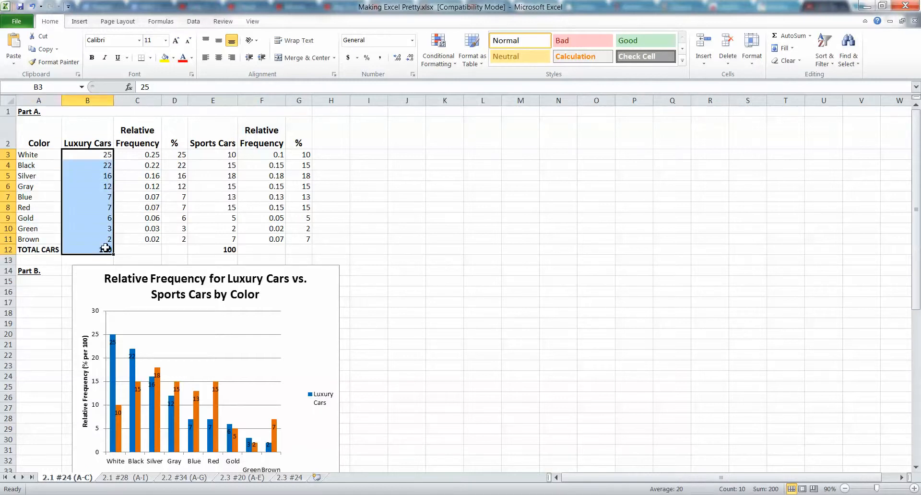
# Center the contents of the car color table, A2:G11, horizontally
pyautogui.moveTo(304, 238); pyautogui.dragTo(33, 143)
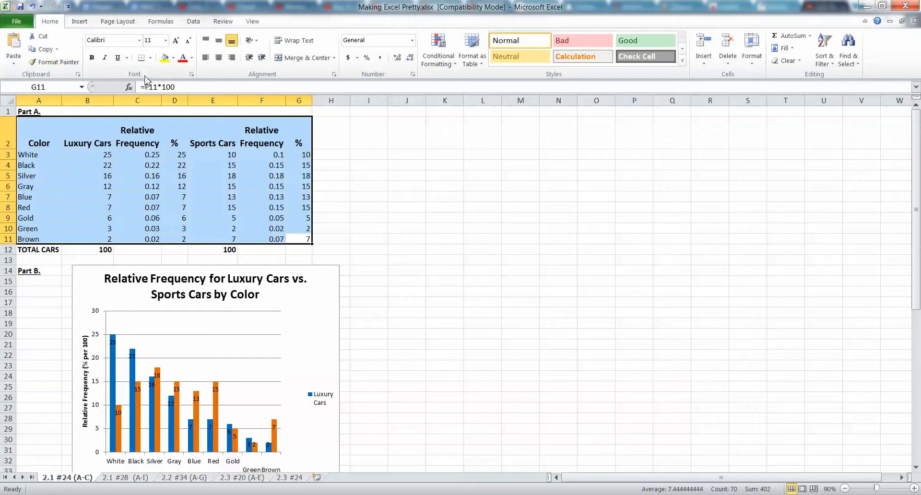
pyautogui.click(175, 176)
pyautogui.click(302, 238)
pyautogui.moveTo(303, 239); pyautogui.dragTo(26, 129)
pyautogui.click(218, 58)
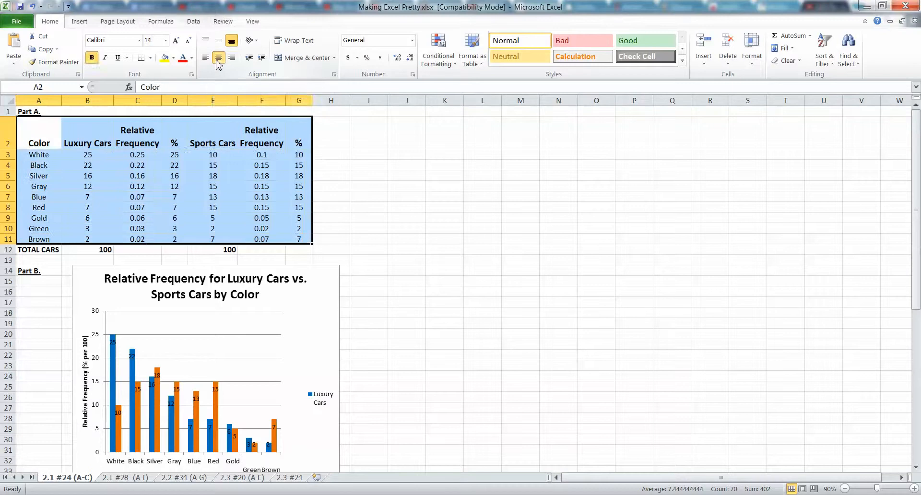
pyautogui.click(156, 178)
# Apply All Borders to the car color table, cells A2:G11
pyautogui.moveTo(310, 237); pyautogui.dragTo(21, 140)
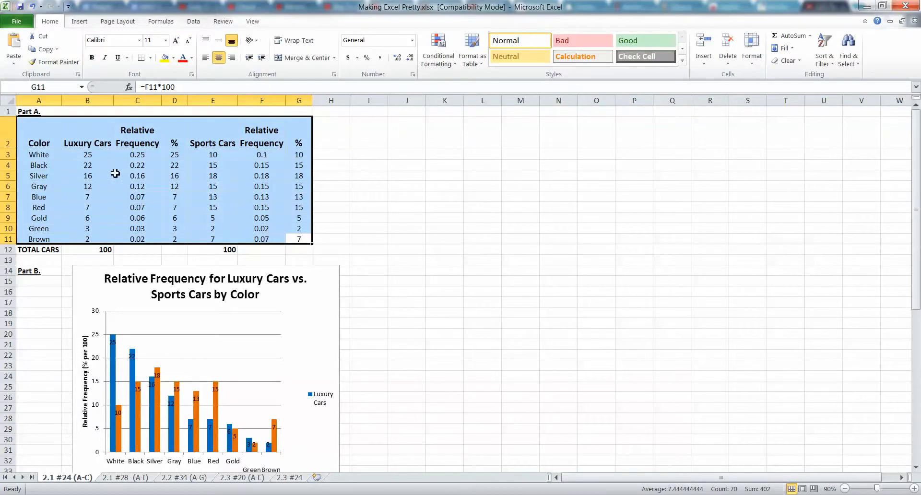
pyautogui.click(137, 197)
pyautogui.click(337, 209)
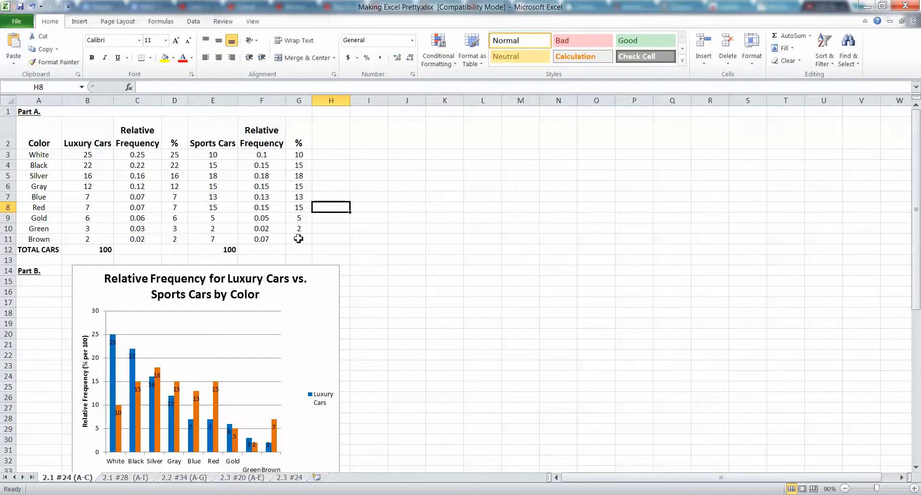
pyautogui.moveTo(299, 238); pyautogui.dragTo(52, 131)
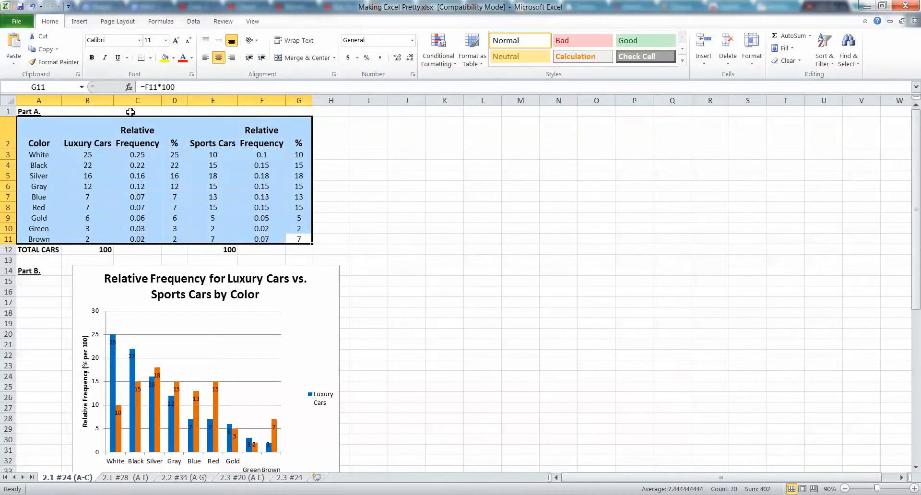
pyautogui.click(150, 59)
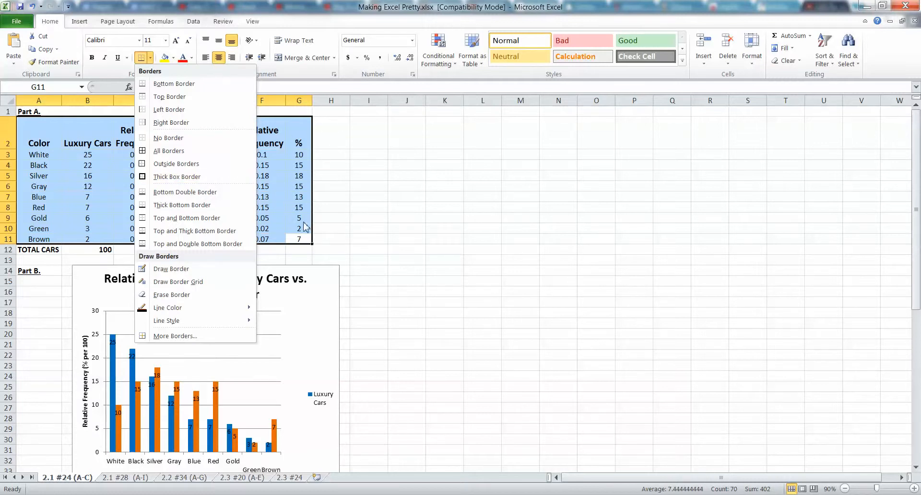
pyautogui.click(177, 151)
pyautogui.click(147, 211)
pyautogui.click(435, 168)
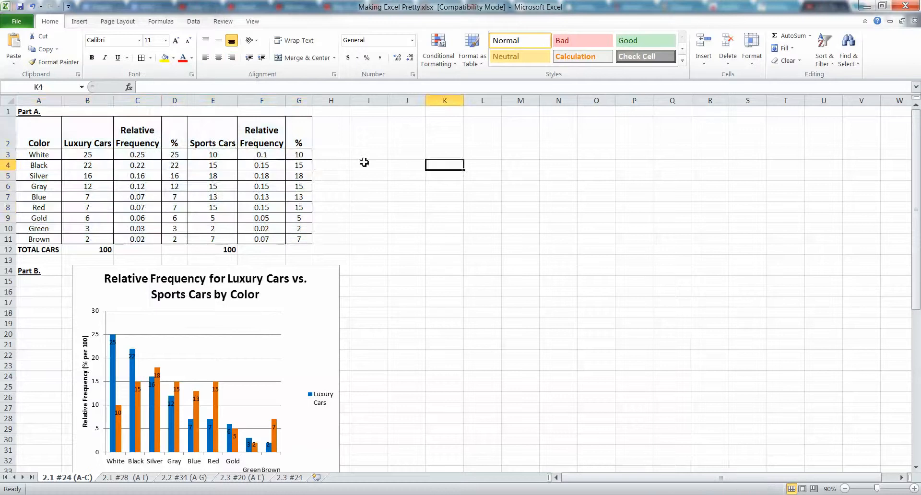
# Apply a thick horizontal border between the header row and the White row of the car color table, A2:G3
pyautogui.moveTo(300, 152)
pyautogui.mouseDown()
pyautogui.moveTo(90, 160)
pyautogui.moveTo(23, 144)
pyautogui.moveTo(308, 179)
pyautogui.moveTo(300, 152)
pyautogui.mouseUp()
pyautogui.click(43, 144)
pyautogui.rightClick(241, 154)
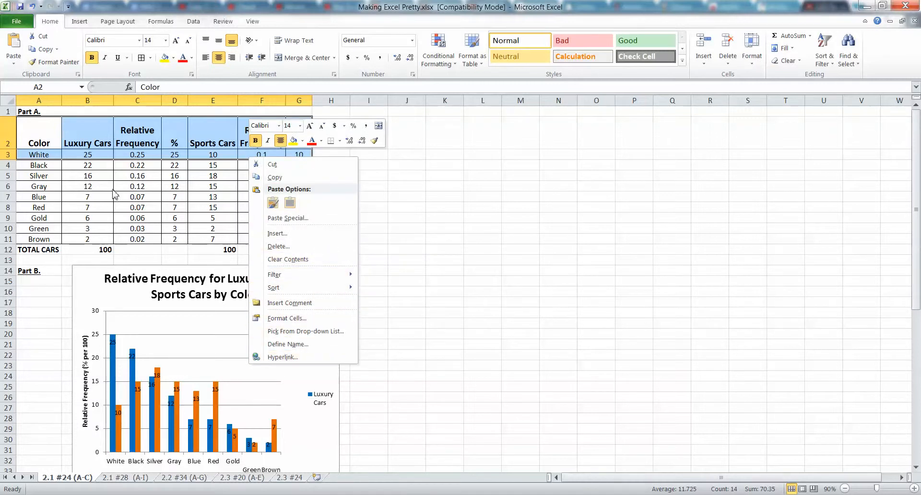
pyautogui.click(340, 141)
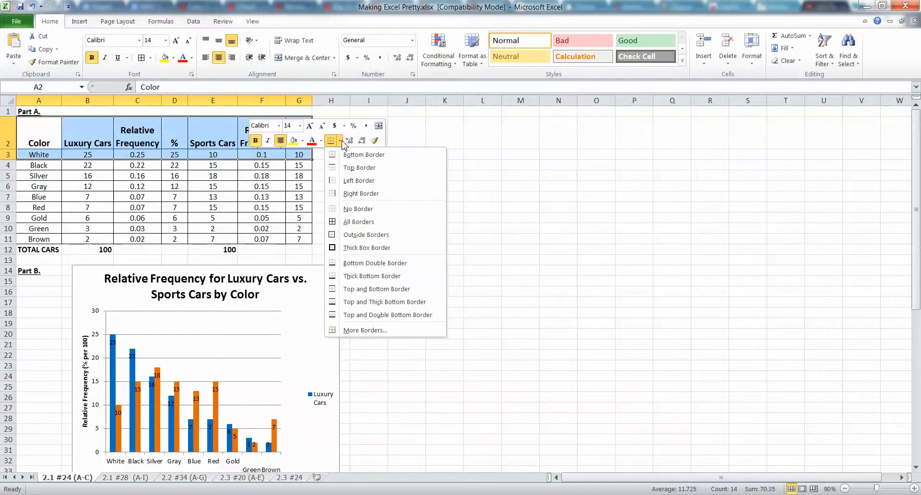
pyautogui.click(372, 316)
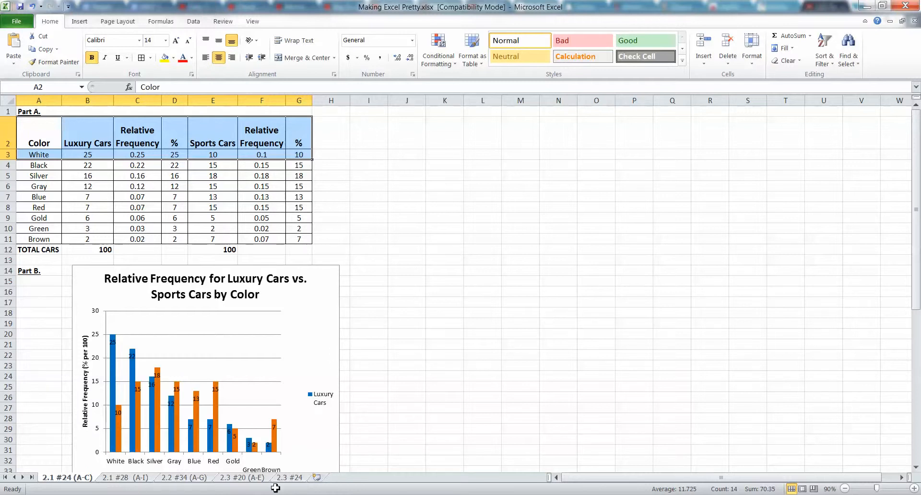
pyautogui.hotkey('ctrl', '1')
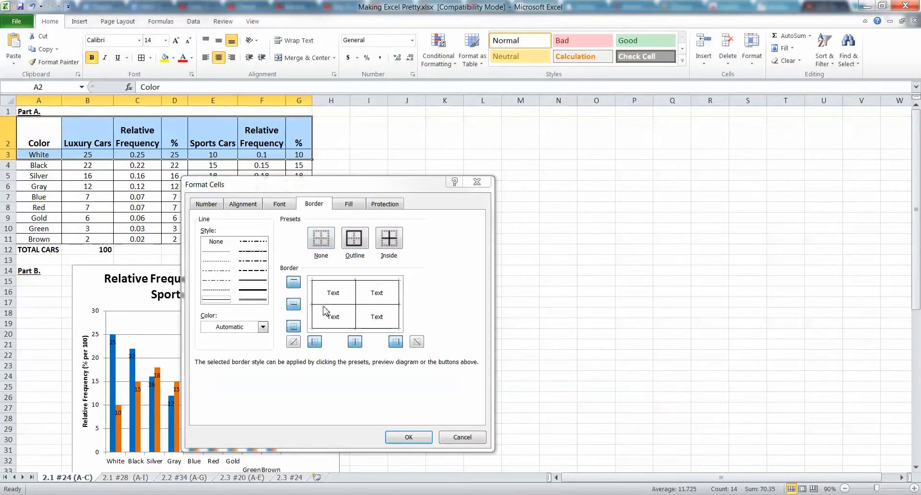
pyautogui.click(294, 304)
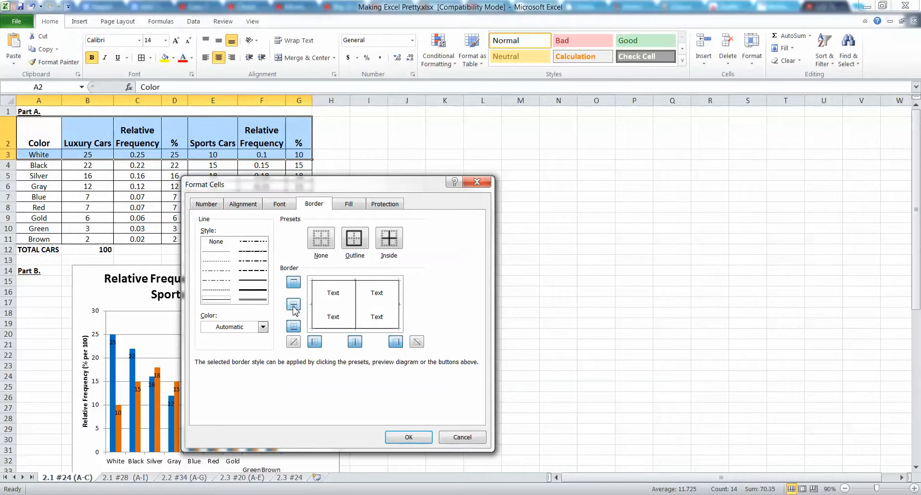
pyautogui.click(259, 290)
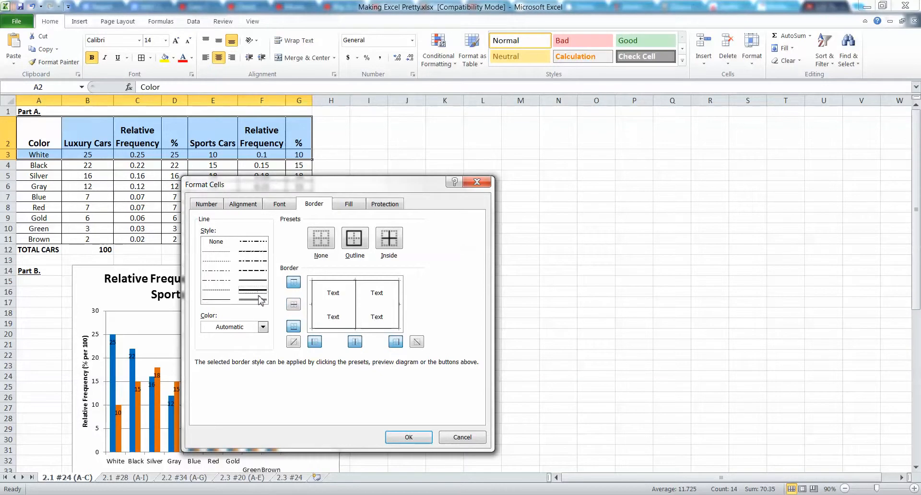
pyautogui.click(294, 304)
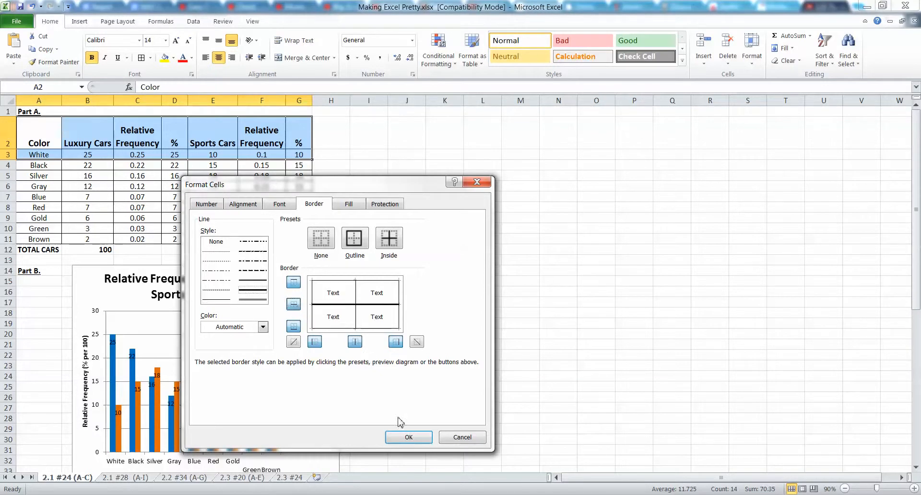
pyautogui.click(410, 438)
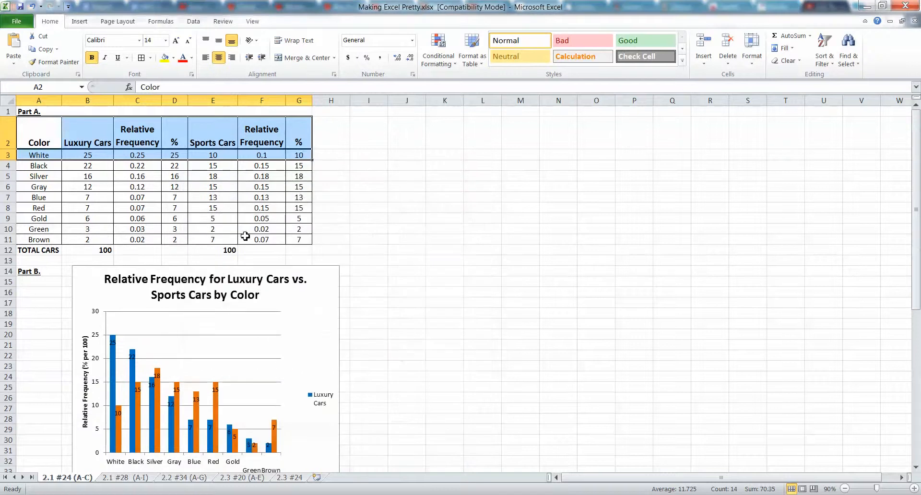
pyautogui.click(300, 239)
pyautogui.moveTo(301, 239); pyautogui.dragTo(14, 121)
pyautogui.click(137, 179)
pyautogui.click(330, 196)
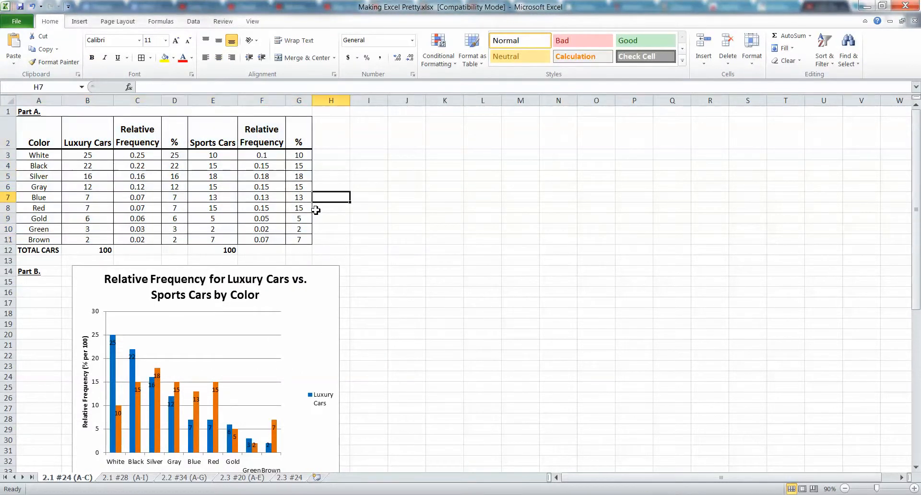
# Recolor all outline and inside borders of the car color table, A2:G11, to gray
pyautogui.moveTo(300, 239); pyautogui.dragTo(13, 120)
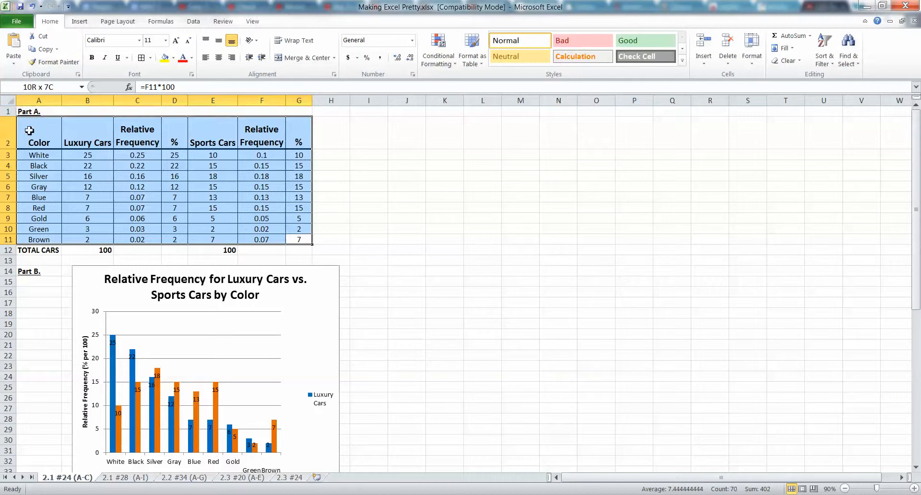
pyautogui.rightClick(105, 155)
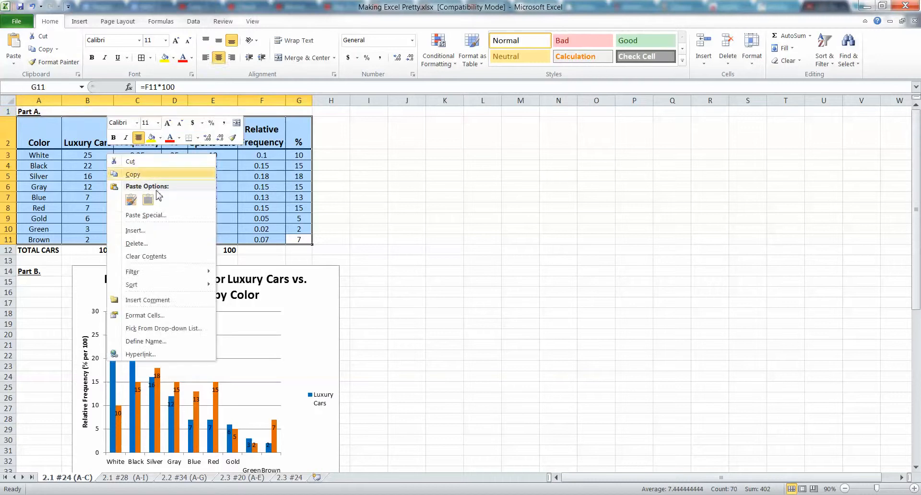
pyautogui.click(186, 315)
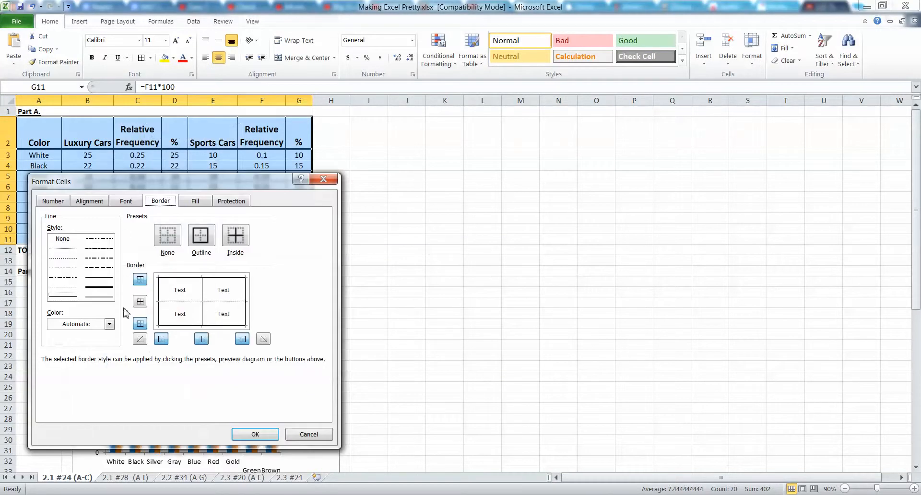
pyautogui.click(110, 327)
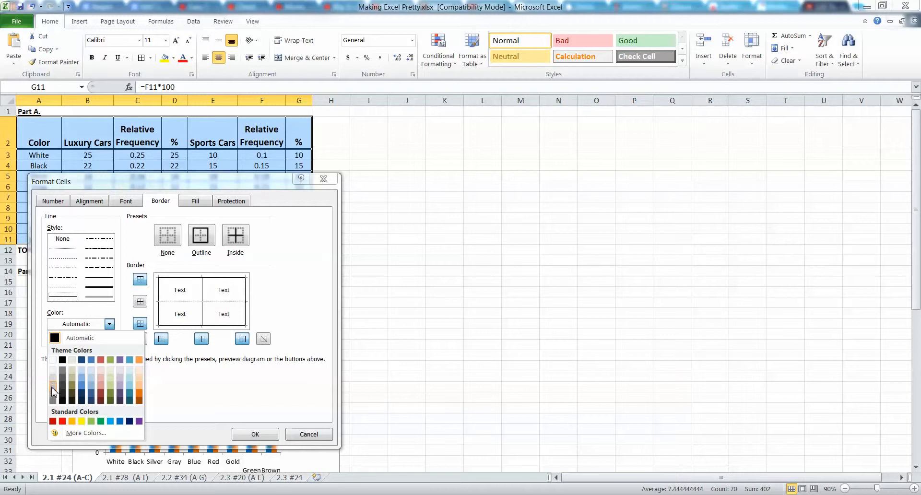
pyautogui.click(53, 393)
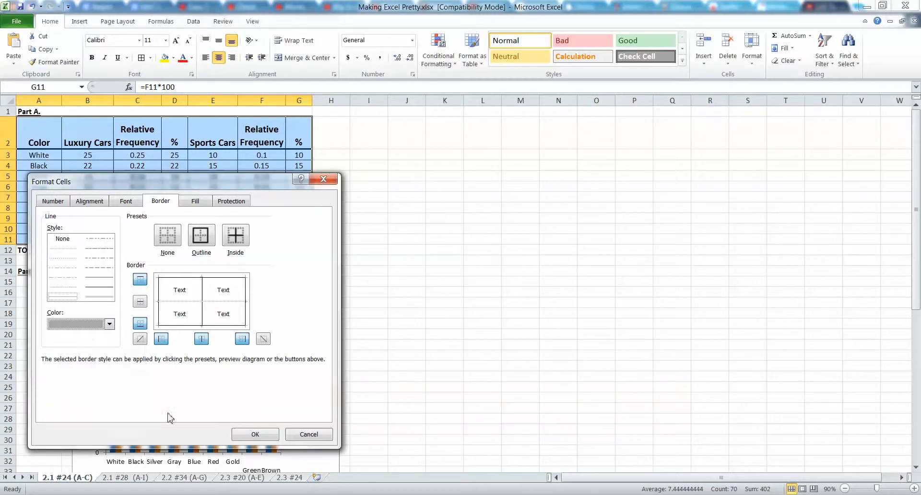
pyautogui.click(225, 238)
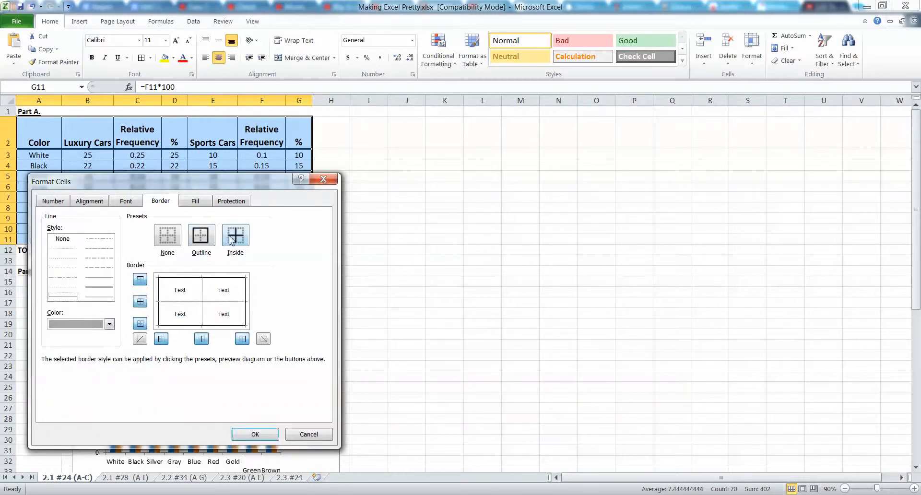
pyautogui.click(201, 236)
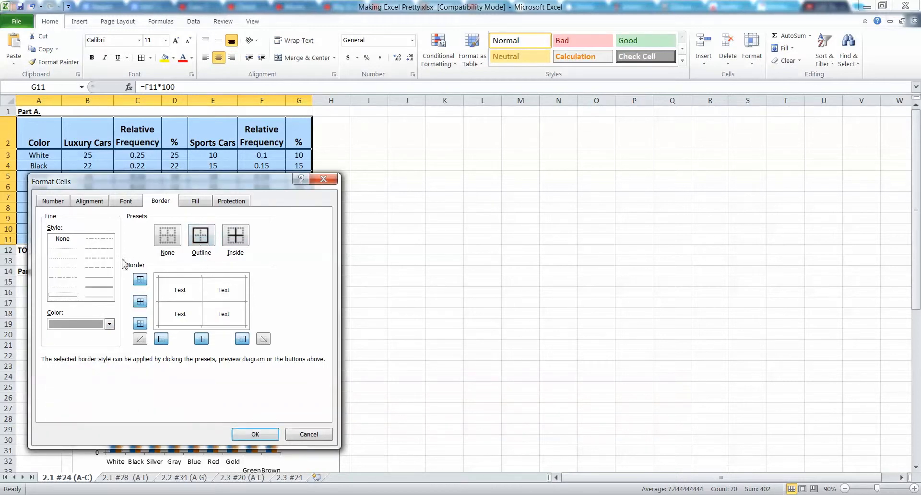
pyautogui.click(139, 301)
pyautogui.click(140, 302)
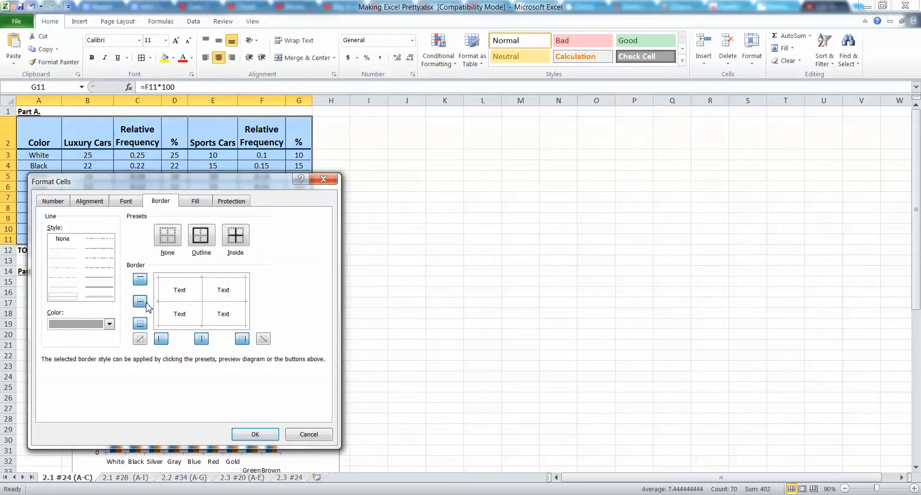
pyautogui.click(243, 430)
pyautogui.click(180, 184)
# Replace the gray line between the table's header row and the White row, A2:G3, with a thick gray border
pyautogui.moveTo(58, 139); pyautogui.dragTo(303, 157)
pyautogui.rightClick(214, 156)
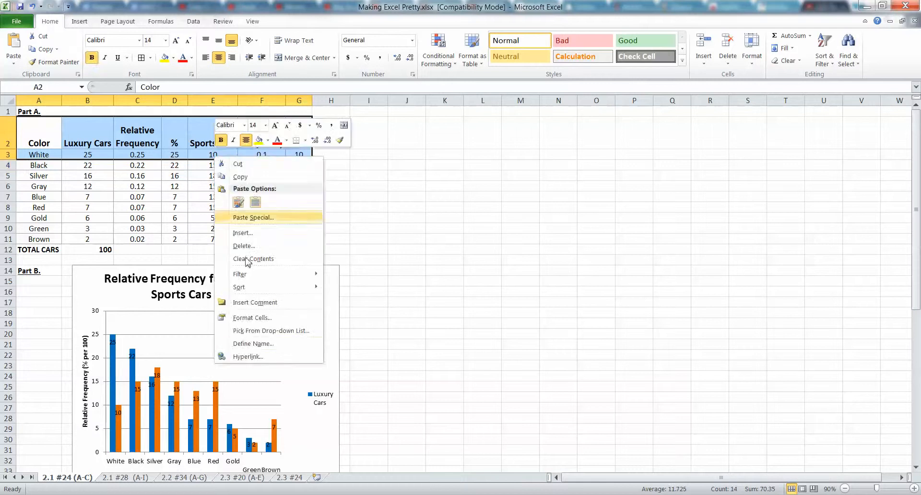
pyautogui.click(269, 319)
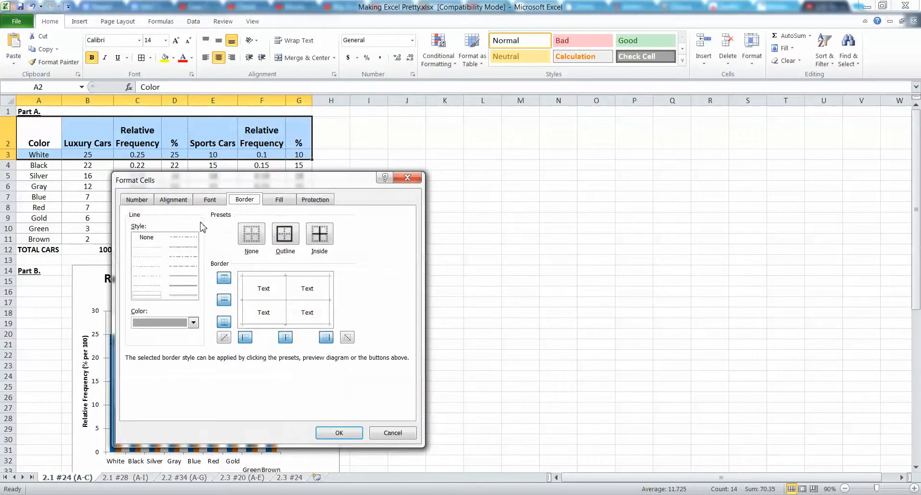
pyautogui.click(224, 300)
pyautogui.click(188, 286)
pyautogui.click(224, 300)
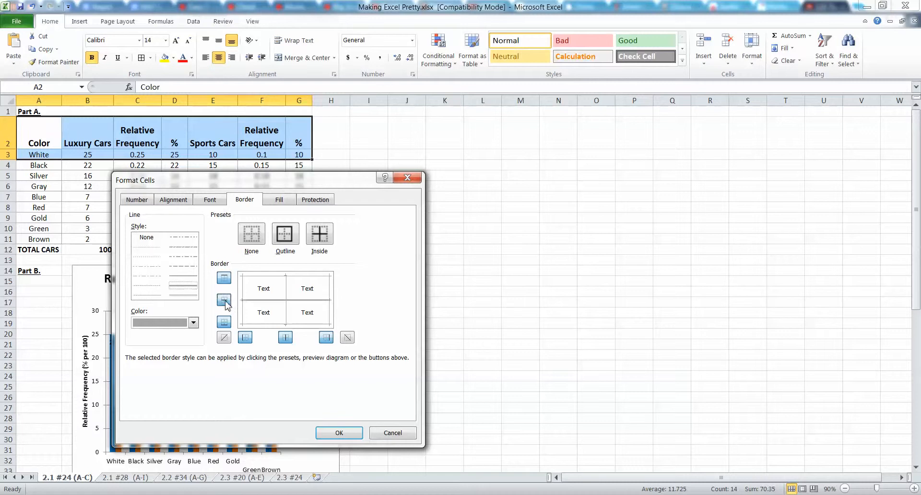
pyautogui.click(339, 433)
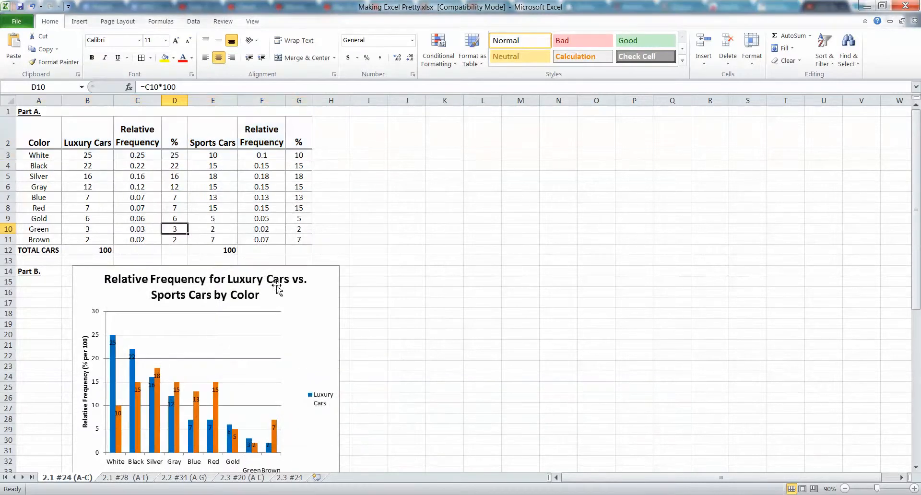
# Fill the car color table, cells A2:G11, with light blue
pyautogui.moveTo(299, 239); pyautogui.dragTo(32, 138)
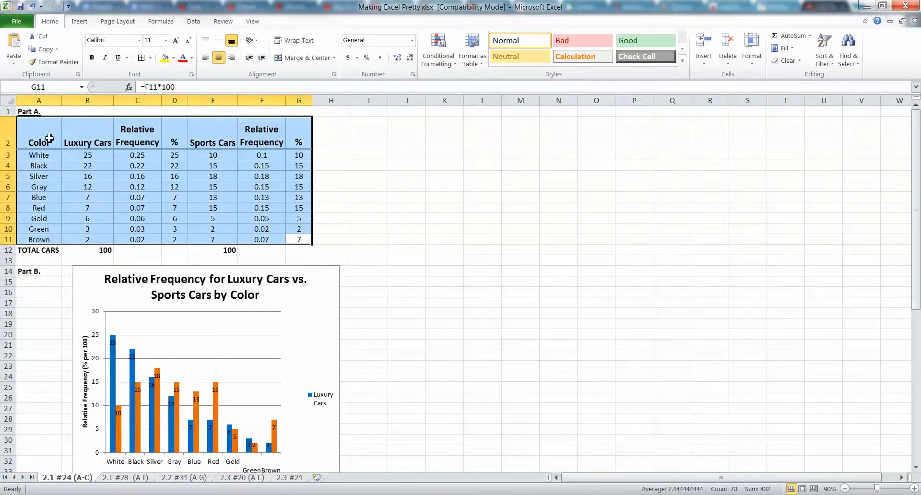
pyautogui.click(175, 58)
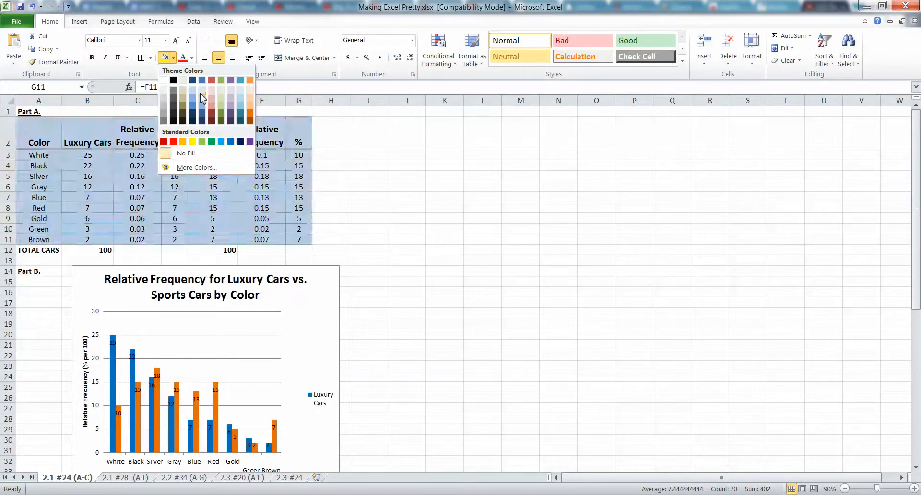
pyautogui.click(193, 97)
pyautogui.click(213, 218)
pyautogui.click(405, 228)
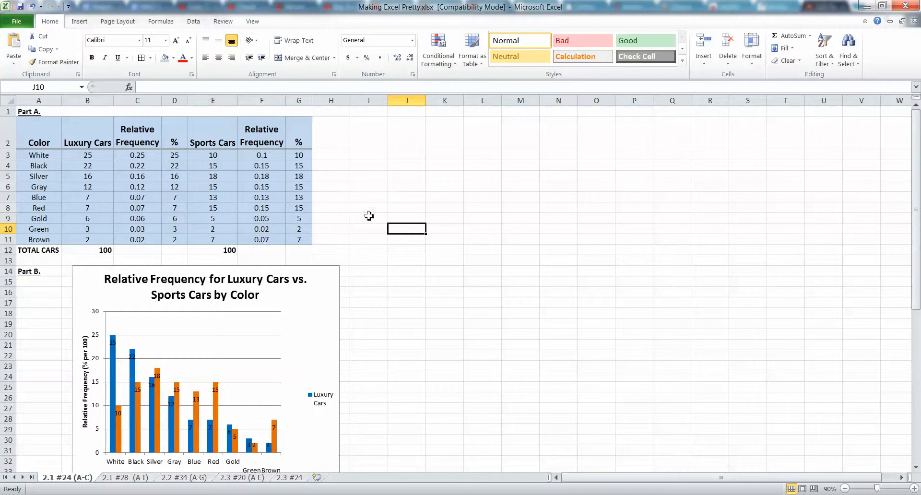
# Remove the fill from the data rows A3:G11, leaving only the header row shaded
pyautogui.click(54, 131)
pyautogui.moveTo(48, 156); pyautogui.dragTo(298, 239)
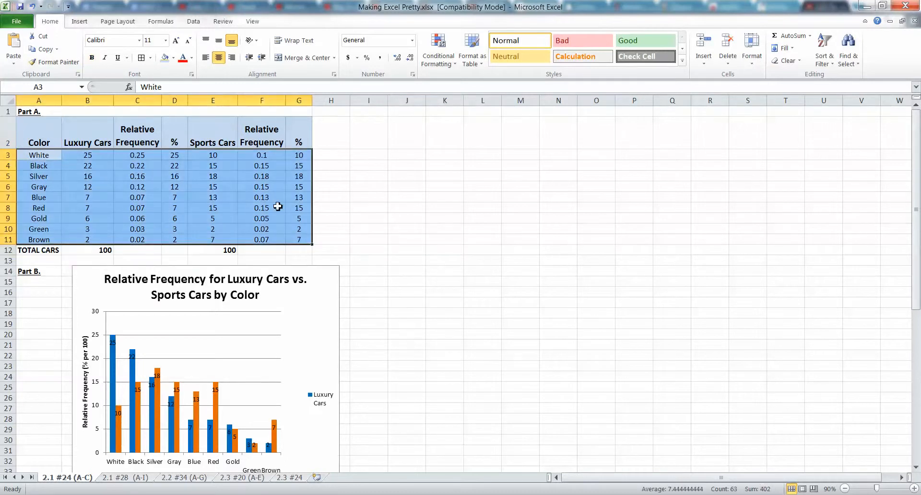
pyautogui.click(173, 57)
pyautogui.click(189, 154)
pyautogui.click(289, 207)
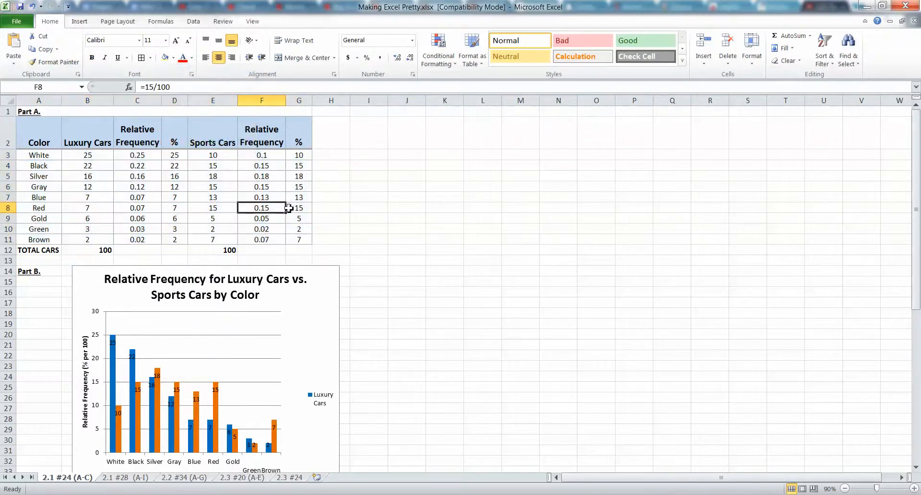
pyautogui.moveTo(299, 244); pyautogui.dragTo(39, 155)
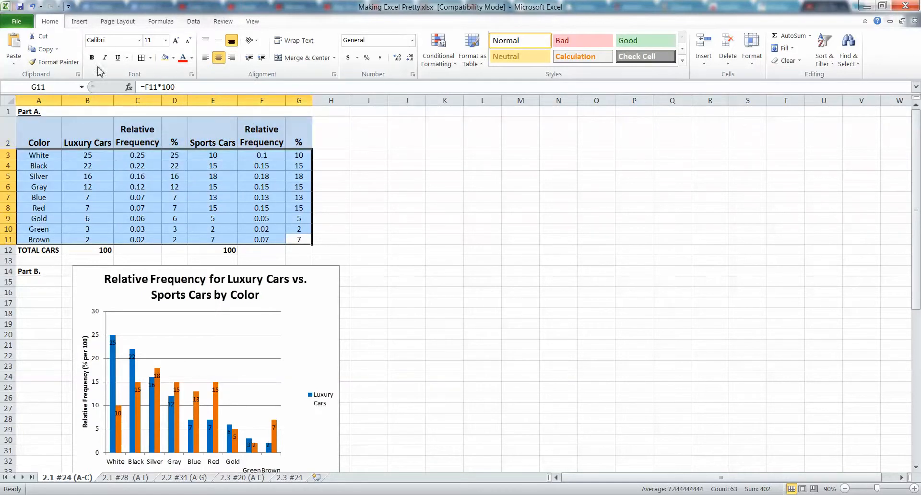
pyautogui.click(176, 186)
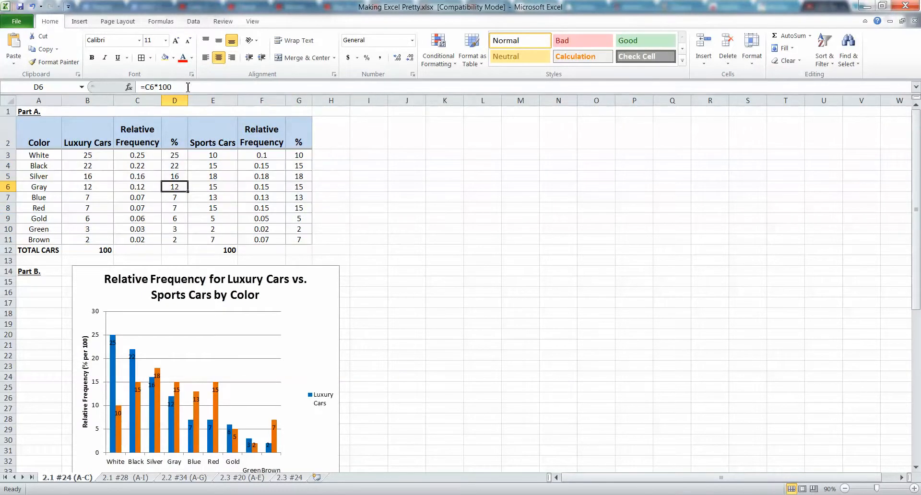
pyautogui.click(253, 184)
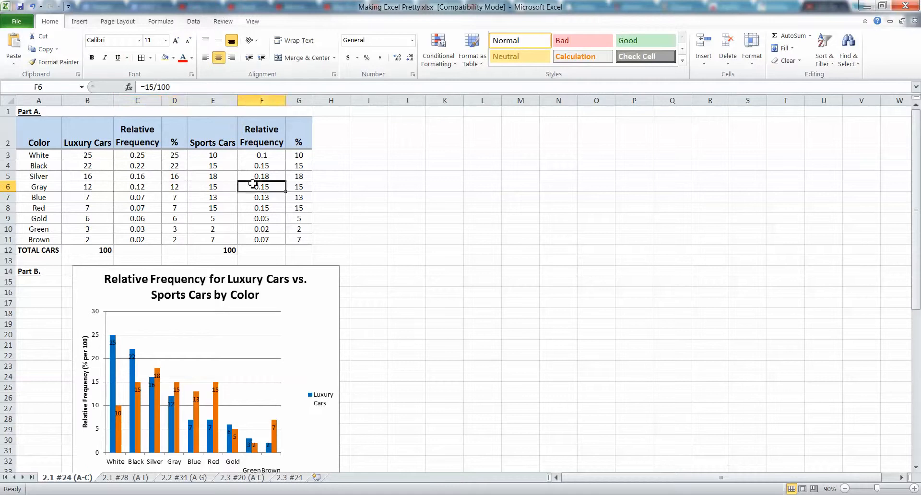
pyautogui.click(185, 199)
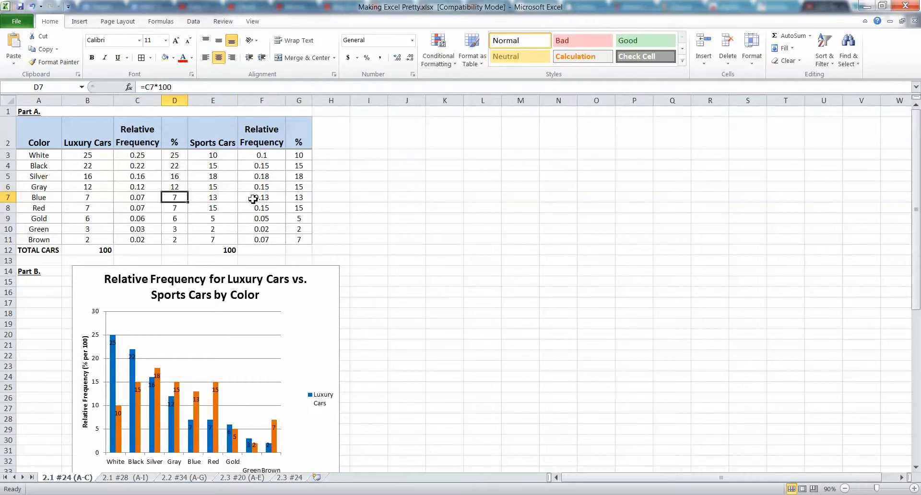
pyautogui.moveTo(175, 155); pyautogui.dragTo(170, 233)
# Increase the decimals of the Luxury Cars relative frequencies, C3:C11, and reduce them back to two places
pyautogui.moveTo(145, 155); pyautogui.dragTo(132, 241)
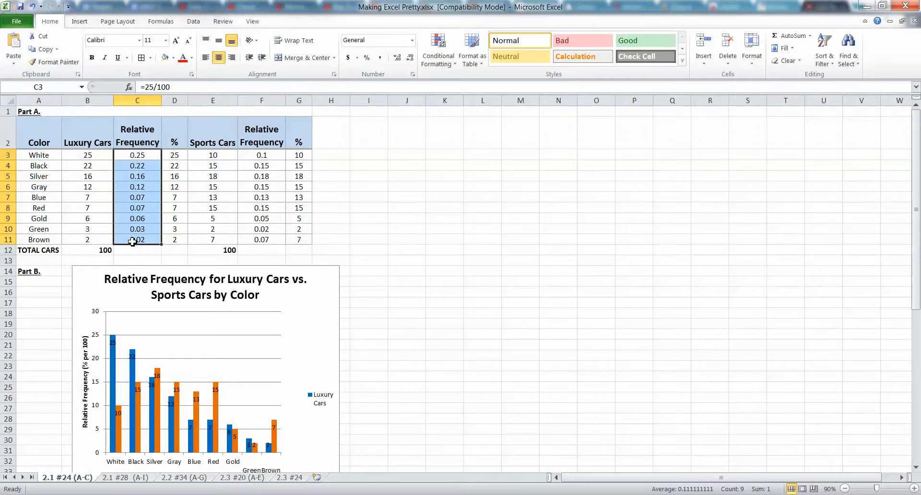
pyautogui.click(398, 58)
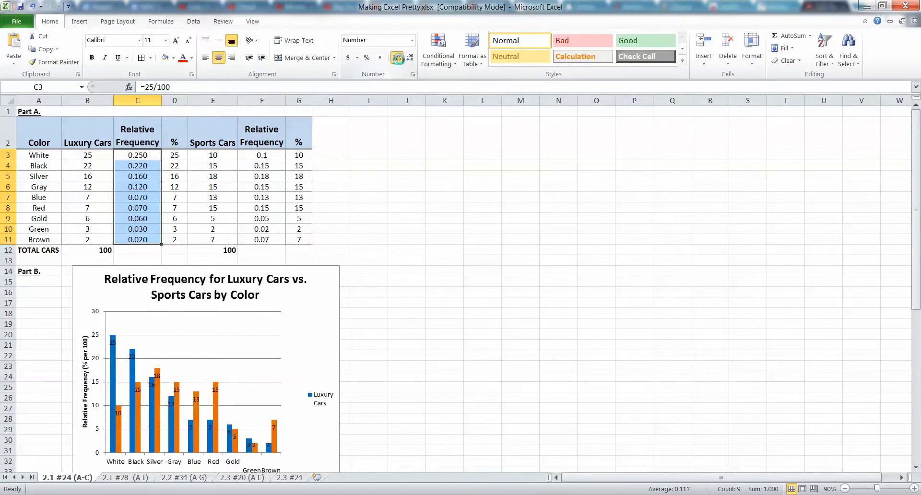
pyautogui.click(397, 58)
pyautogui.click(411, 58)
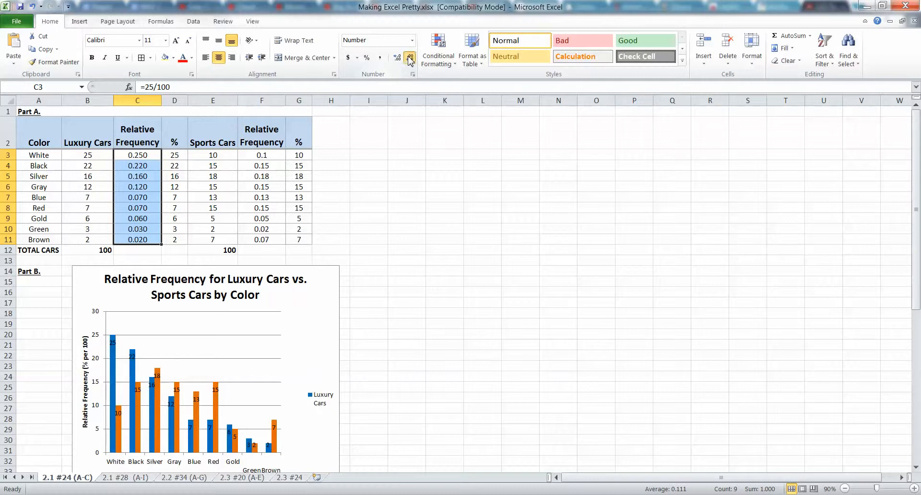
pyautogui.click(411, 59)
# Format the Luxury Cars relative frequencies, C3:C11, as Number with 2 decimal places
pyautogui.rightClick(130, 168)
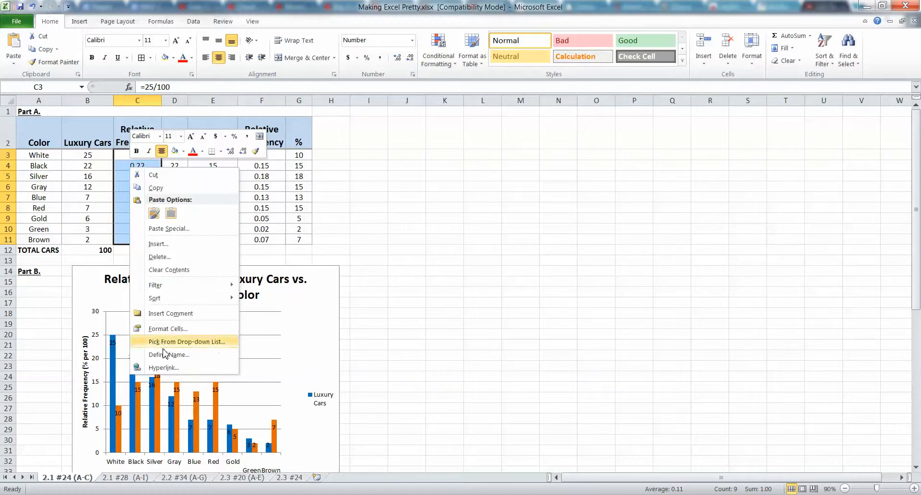
pyautogui.click(169, 329)
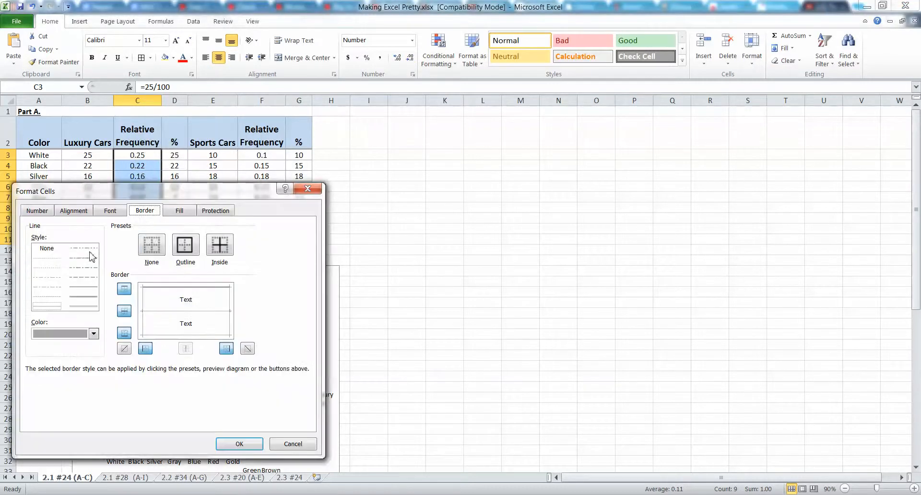
pyautogui.click(50, 214)
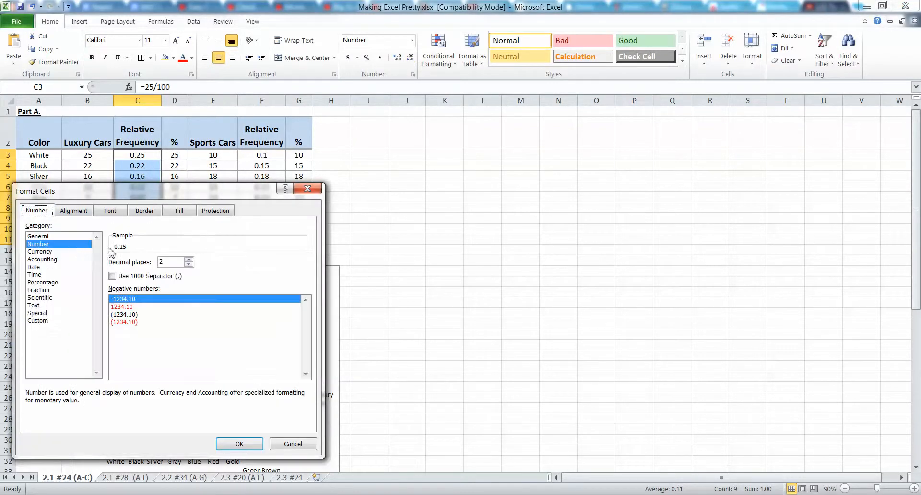
pyautogui.click(190, 260)
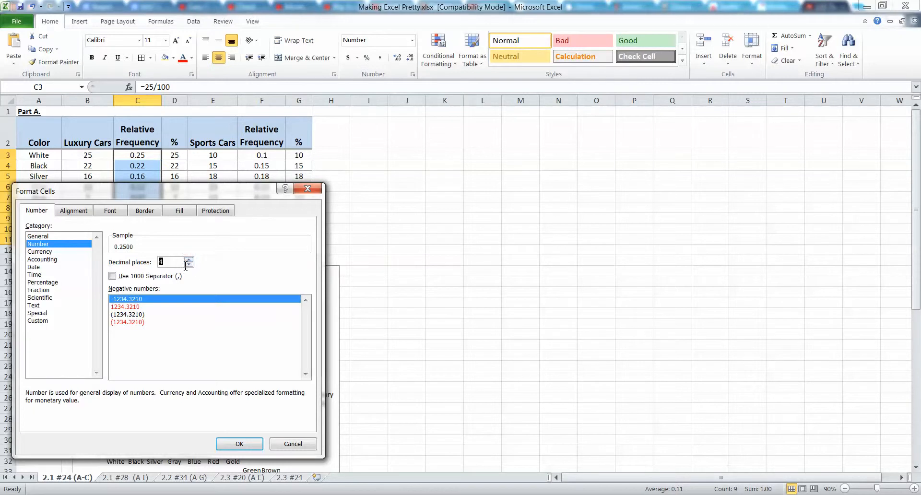
pyautogui.click(189, 265)
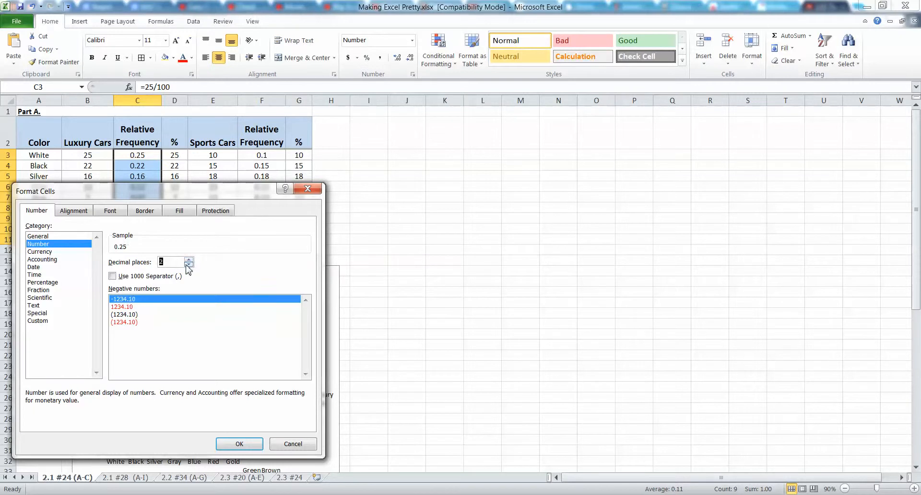
pyautogui.click(239, 444)
# Format the Luxury Cars percentages, D3:D11, as Percentage with 0 decimal places
pyautogui.click(177, 154)
pyautogui.moveTo(177, 154); pyautogui.dragTo(183, 236)
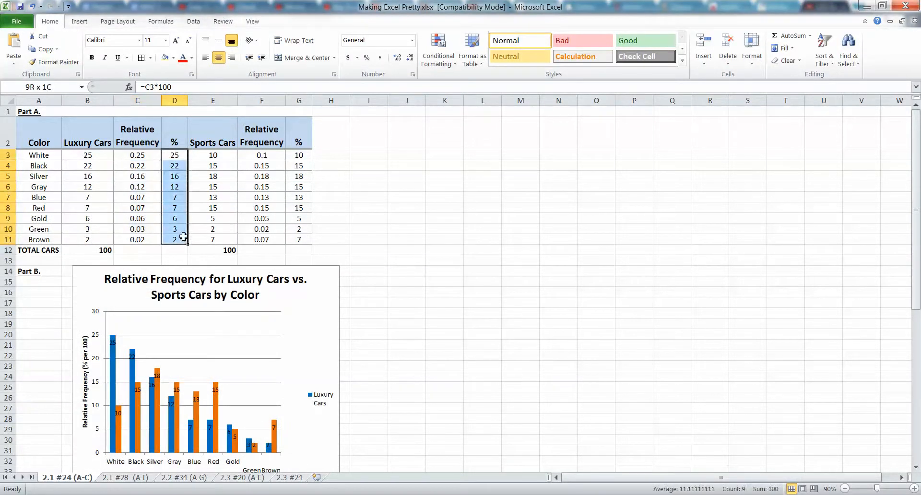
pyautogui.rightClick(178, 165)
pyautogui.click(213, 323)
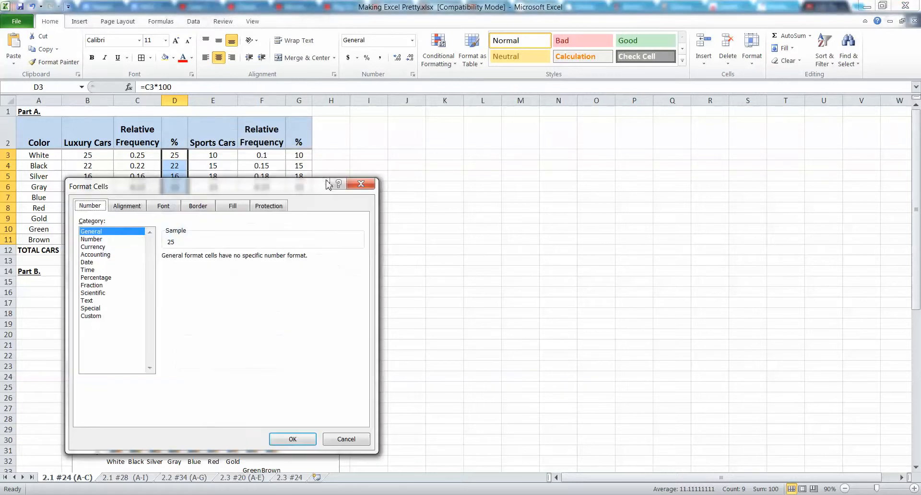
pyautogui.click(98, 278)
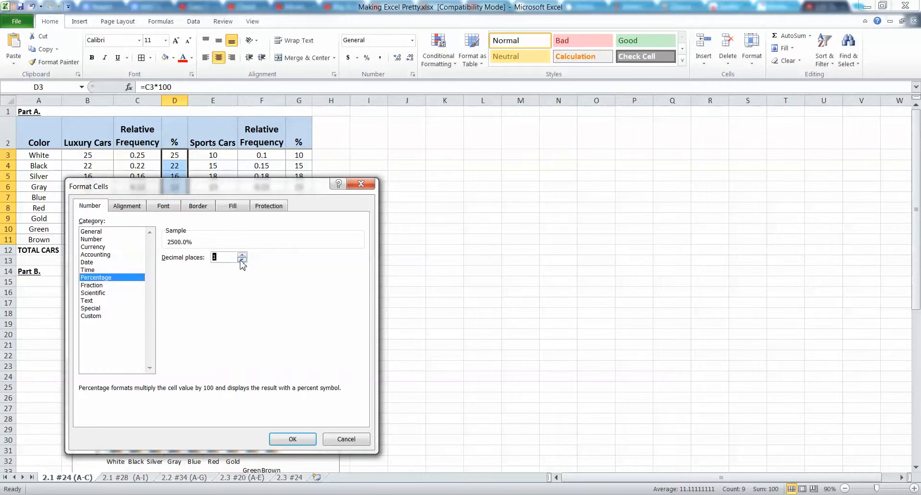
pyautogui.click(242, 260)
pyautogui.click(292, 439)
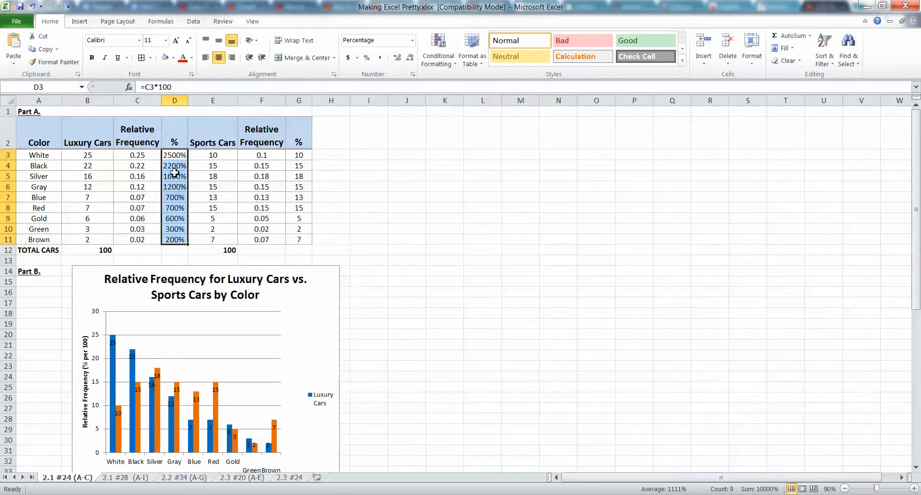
# Change the White row's Luxury Cars percentage formula in D3 to =C3 and fill it down to D11
pyautogui.click(183, 158)
pyautogui.click(168, 176)
pyautogui.click(173, 156)
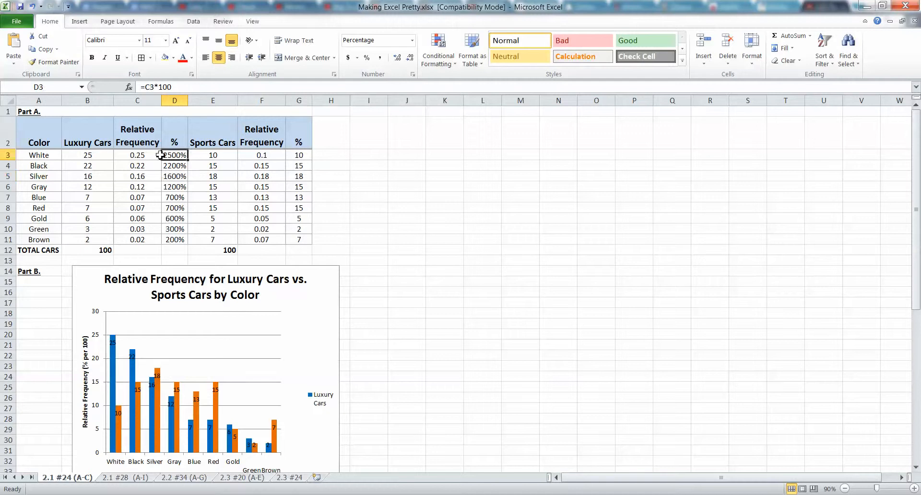
pyautogui.click(160, 88)
pyautogui.moveTo(170, 87); pyautogui.dragTo(151, 88)
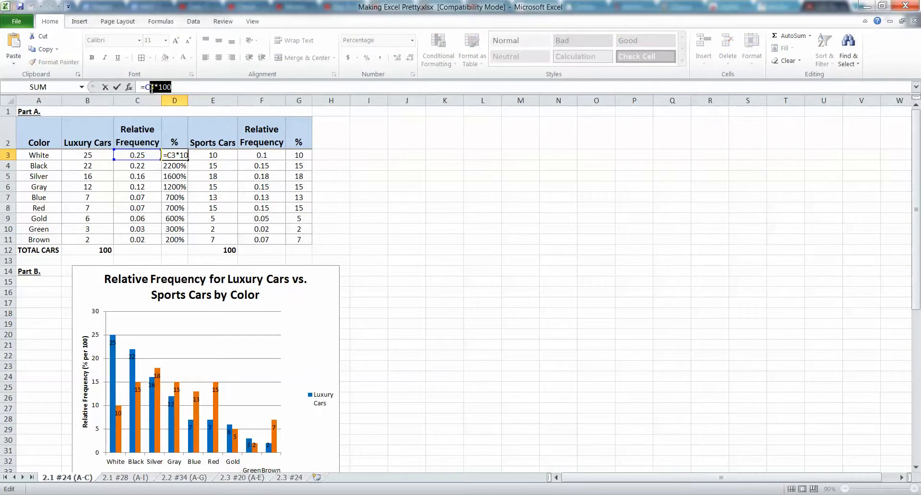
pyautogui.press('Return')
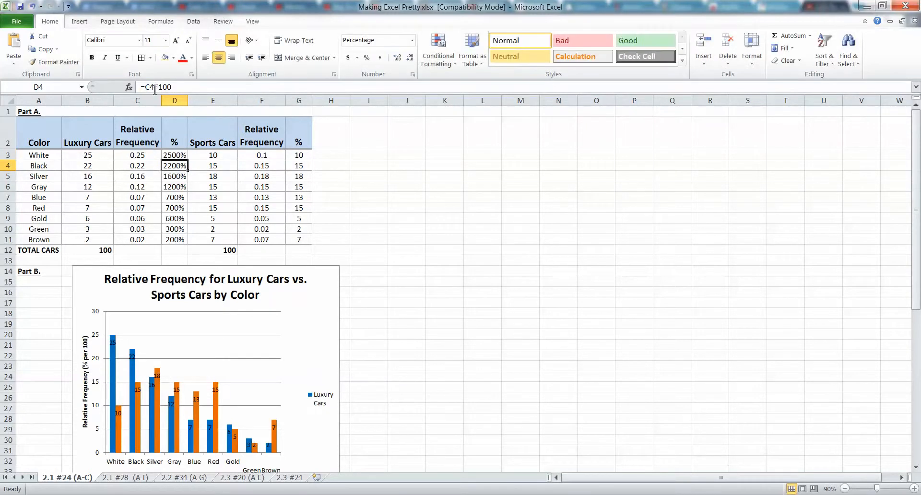
pyautogui.click(176, 156)
pyautogui.moveTo(176, 87); pyautogui.dragTo(154, 87)
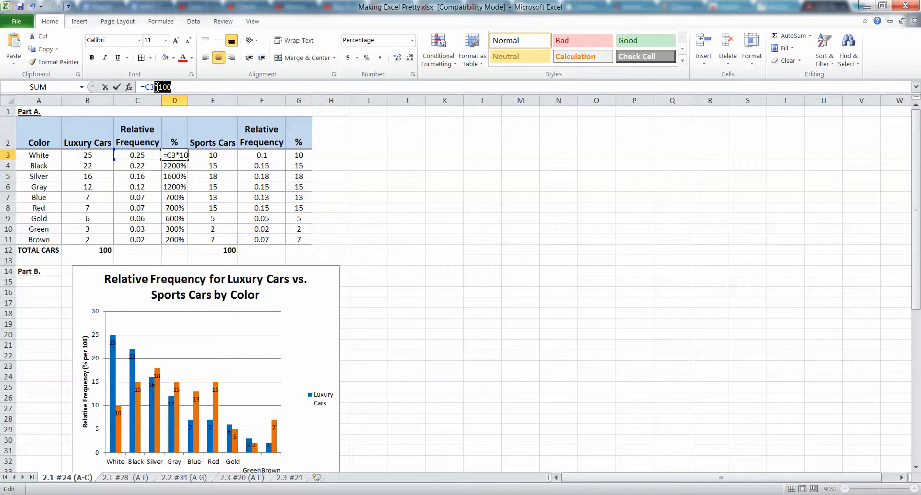
pyautogui.press('BackSpace')
pyautogui.press('Return')
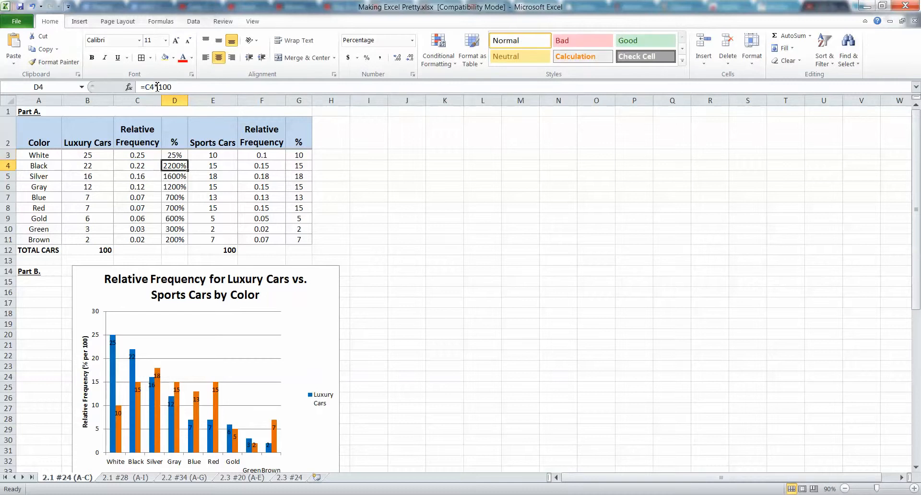
pyautogui.click(176, 155)
pyautogui.moveTo(189, 161); pyautogui.dragTo(188, 244)
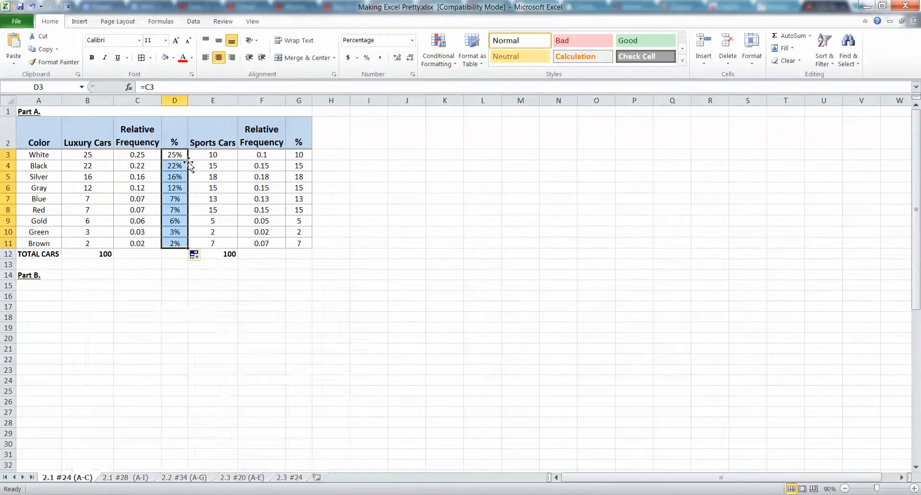
# Replace the inner horizontal borders of the Luxury Cars percentages, D3:D11, with thin gray lines
pyautogui.click(180, 229)
pyautogui.moveTo(177, 155); pyautogui.dragTo(177, 244)
pyautogui.click(176, 143)
pyautogui.moveTo(176, 156); pyautogui.dragTo(177, 243)
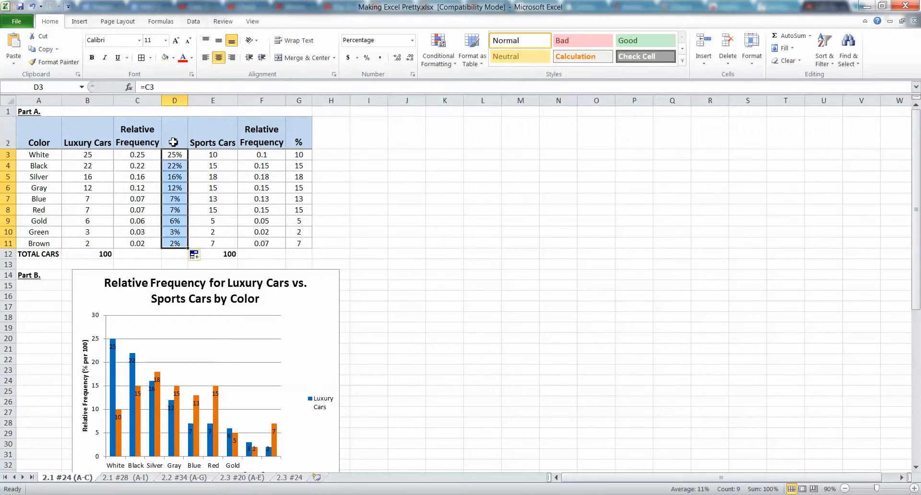
pyautogui.click(150, 58)
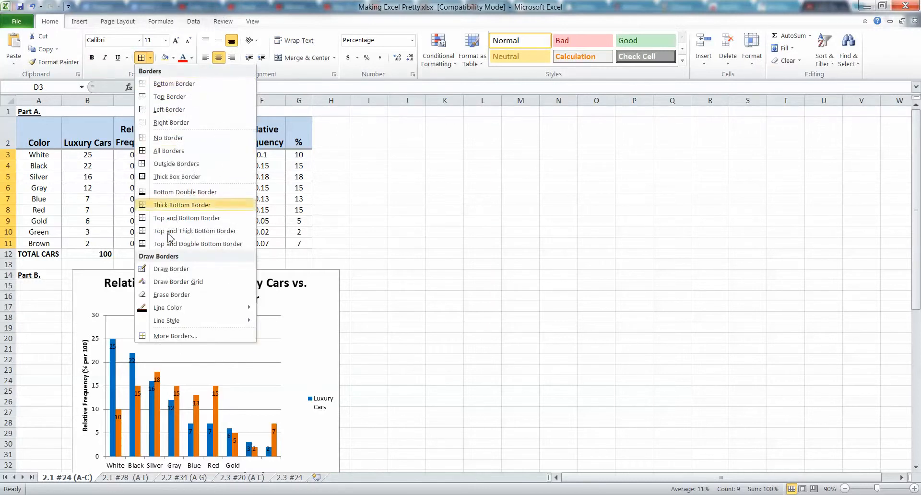
pyautogui.click(179, 336)
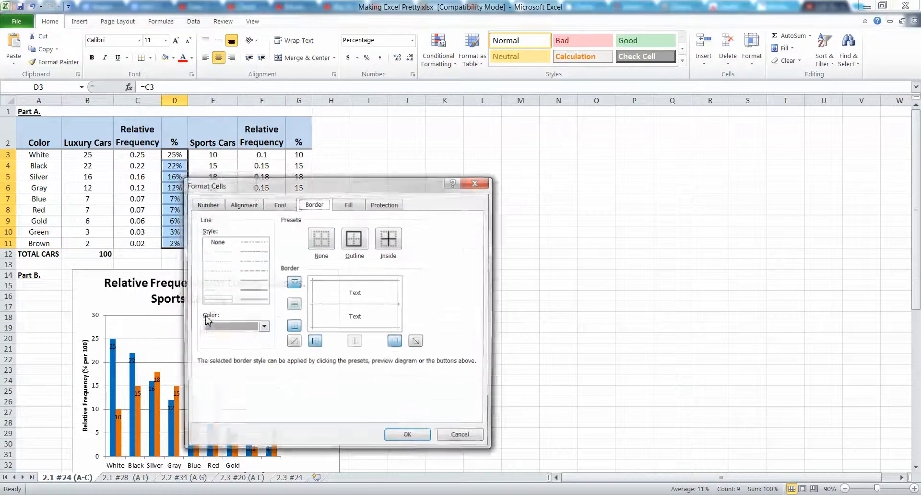
pyautogui.click(295, 306)
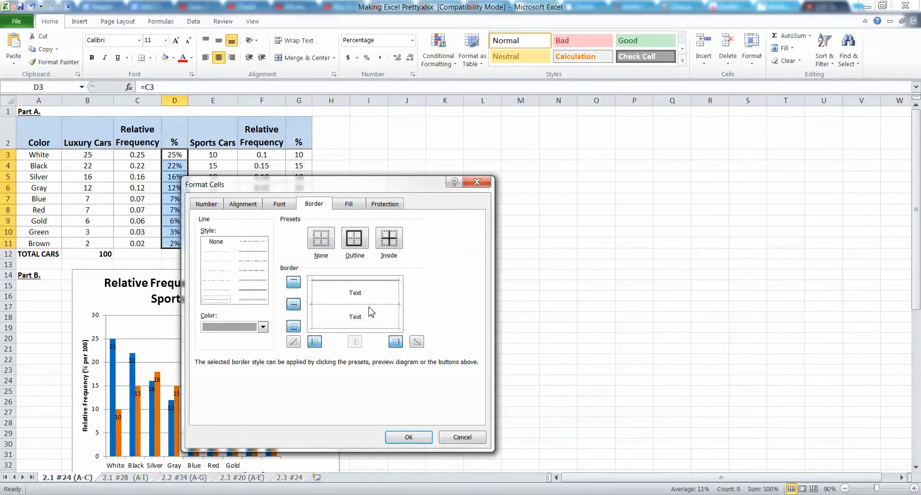
pyautogui.click(409, 437)
pyautogui.click(250, 239)
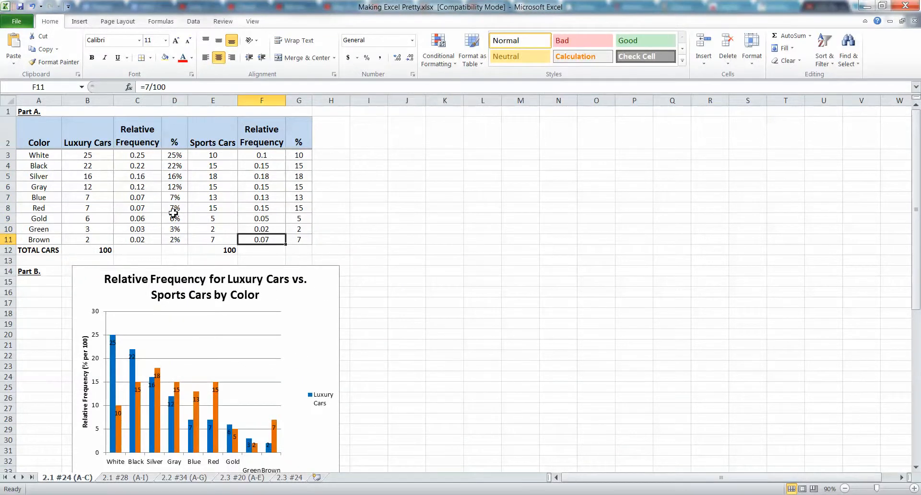
# Resize the Part B relative frequency chart to span about columns B to J, with its top edge at row 15
pyautogui.click(307, 284)
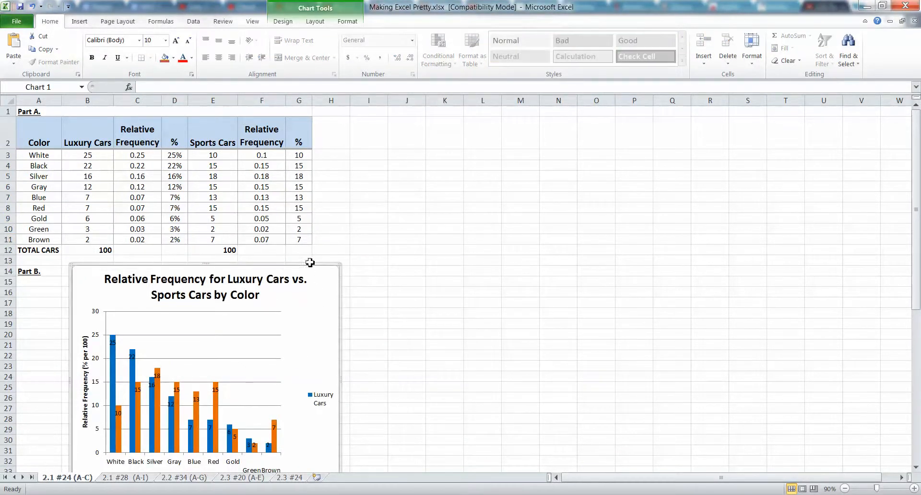
pyautogui.scroll(-1, 345, 403)
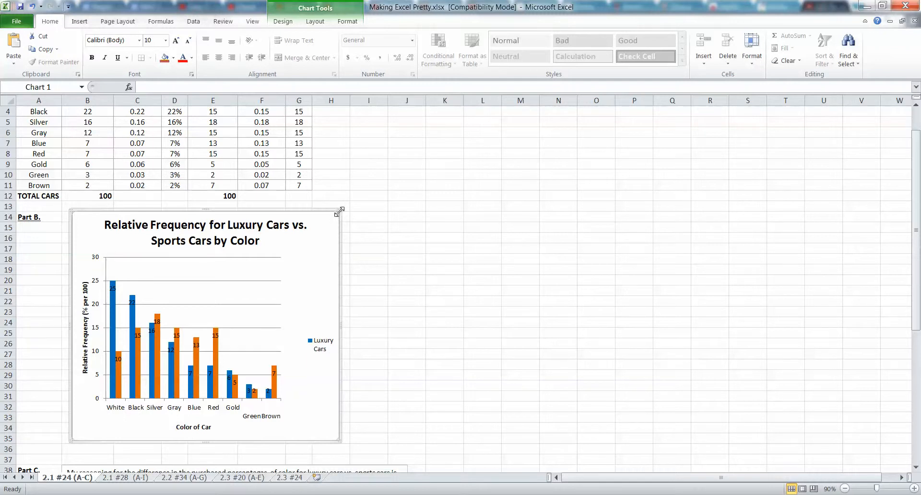
pyautogui.moveTo(339, 212); pyautogui.dragTo(473, 247)
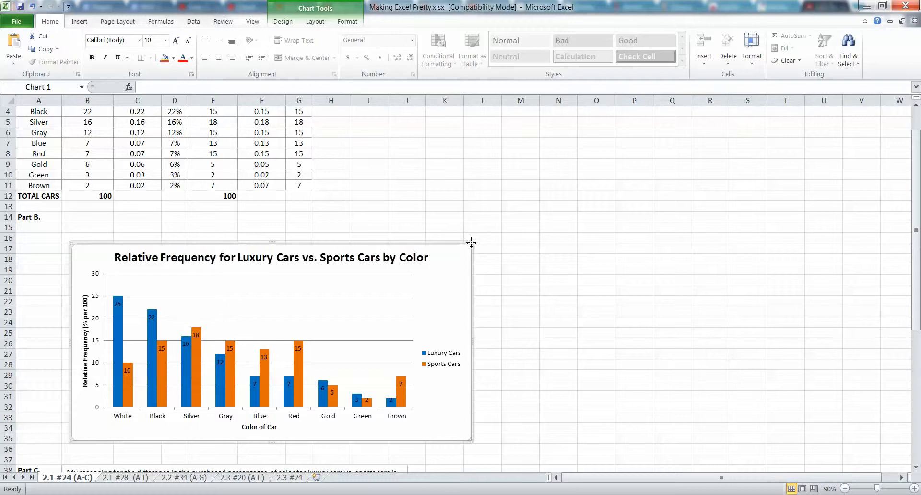
pyautogui.moveTo(465, 246); pyautogui.dragTo(367, 226)
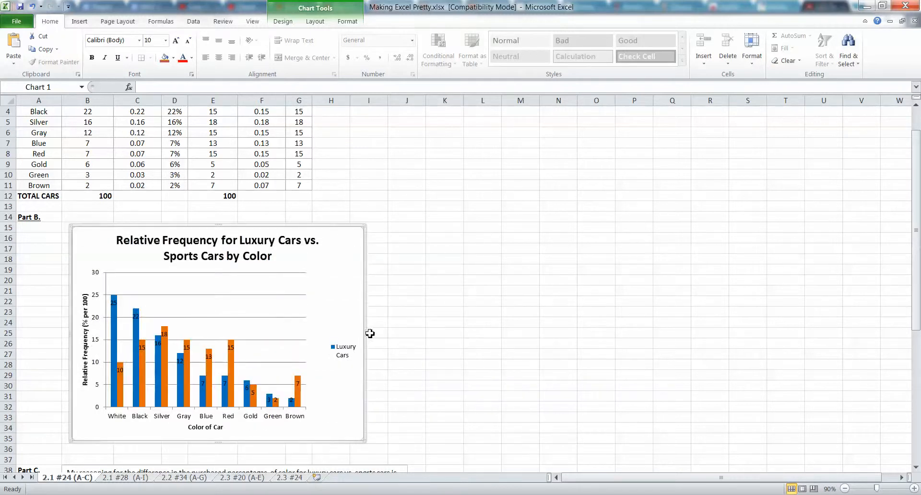
pyautogui.moveTo(364, 336); pyautogui.dragTo(432, 332)
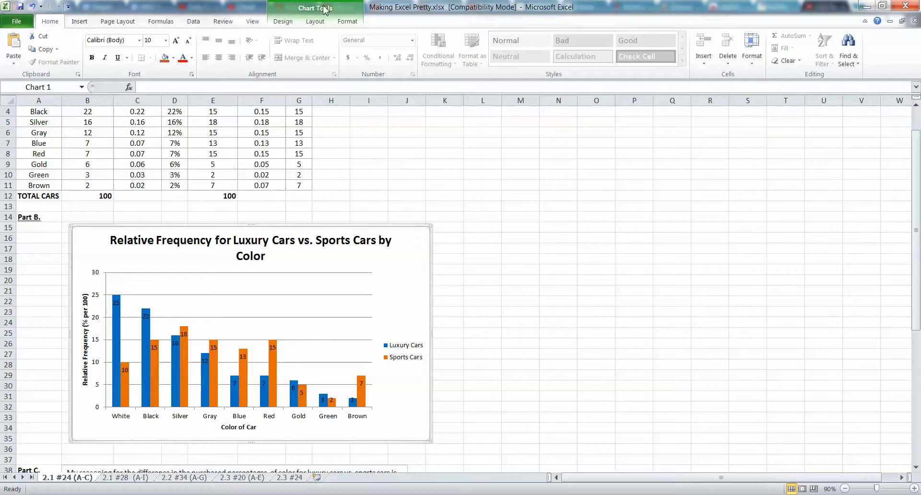
pyautogui.click(290, 24)
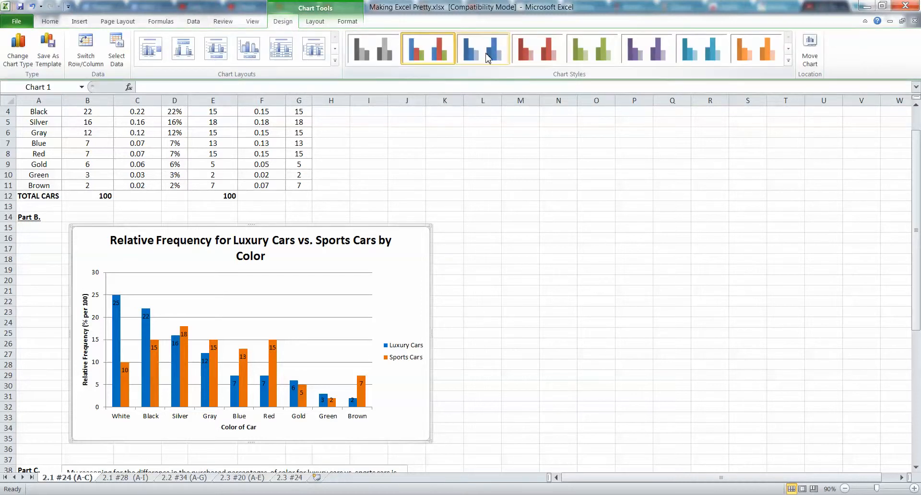
pyautogui.click(315, 21)
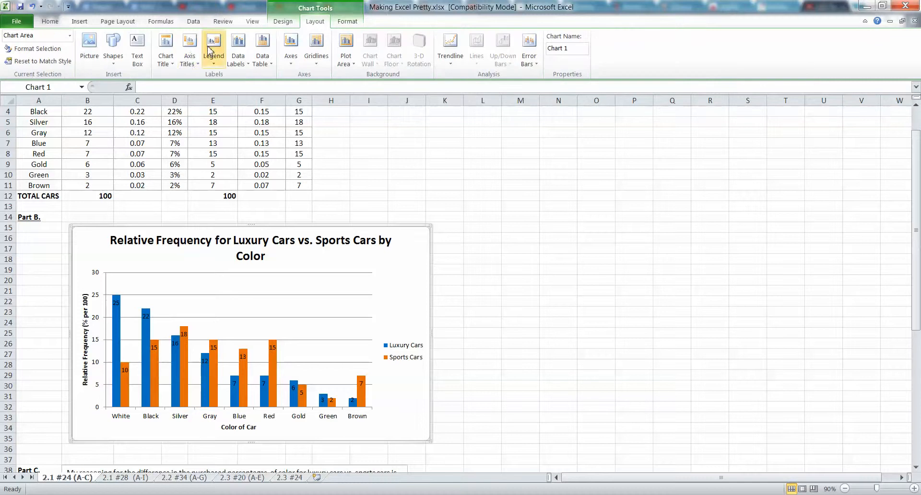
pyautogui.click(190, 64)
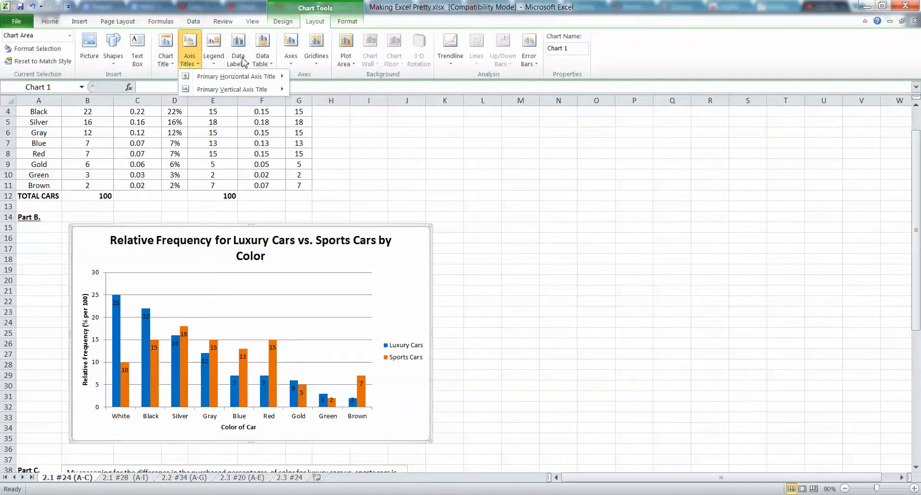
pyautogui.click(243, 62)
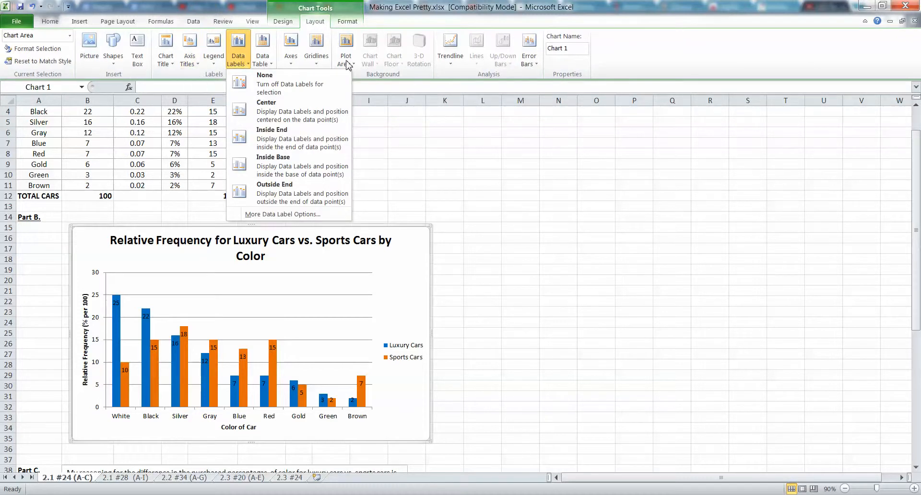
pyautogui.click(415, 230)
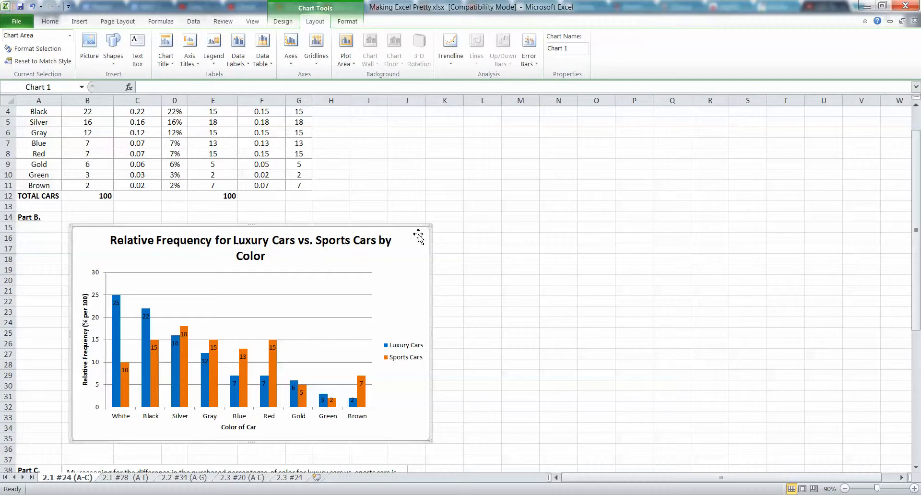
# Add major vertical gridlines to the relative frequency chart
pyautogui.click(319, 69)
pyautogui.moveTo(332, 90)
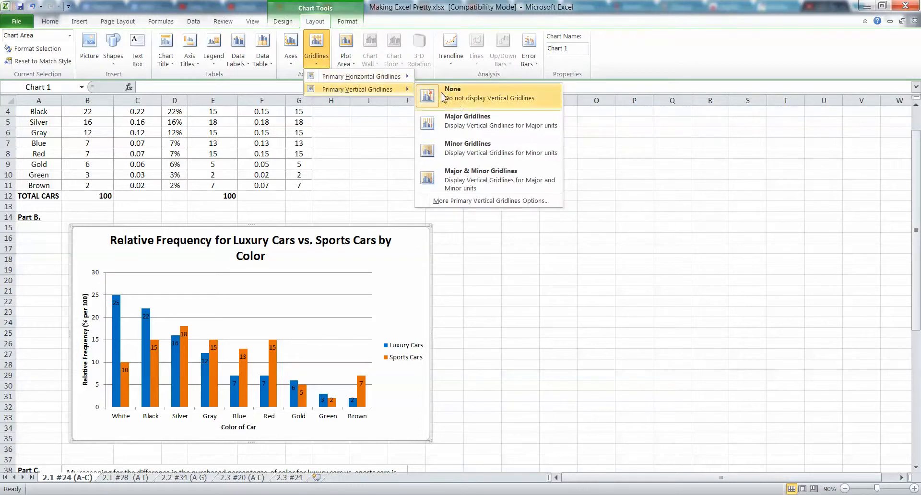
pyautogui.click(456, 121)
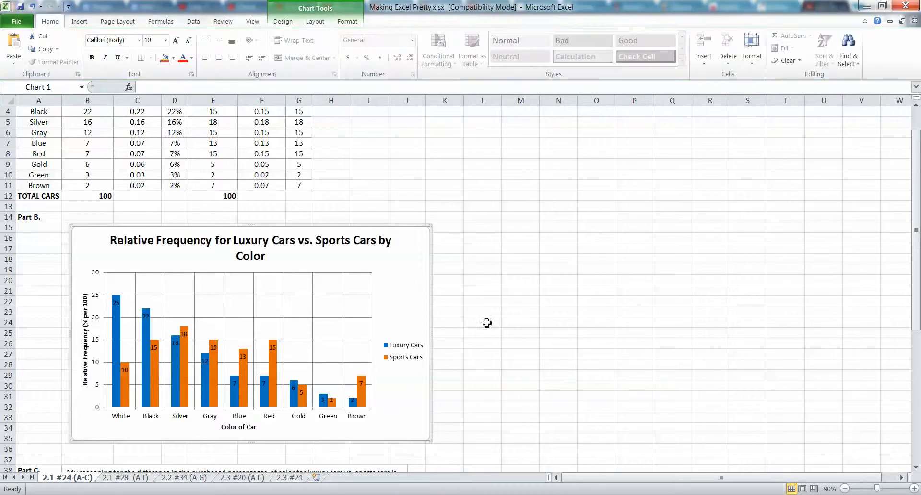
# Remove the vertical gridlines from the relative frequency chart
pyautogui.click(317, 21)
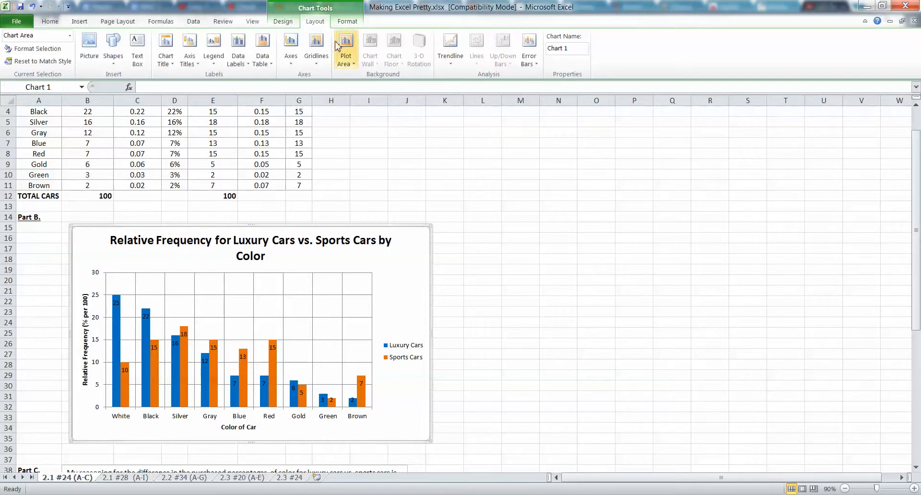
pyautogui.click(316, 48)
pyautogui.moveTo(348, 91)
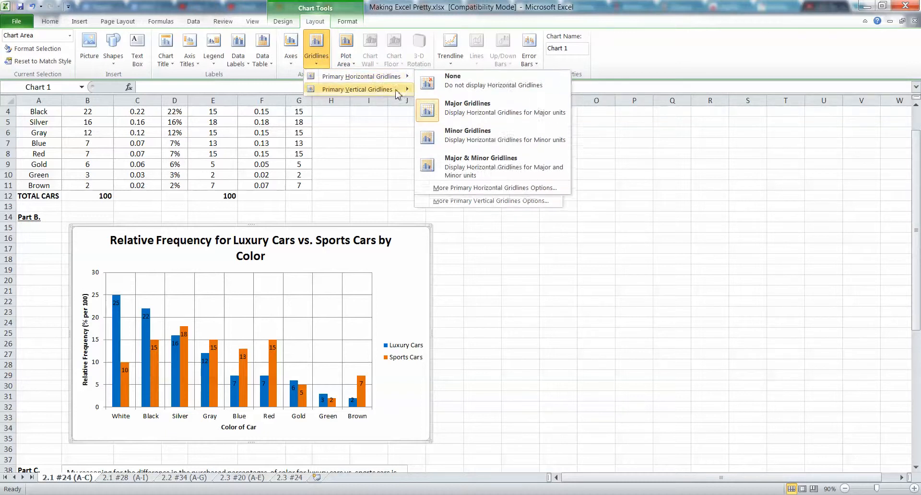
pyautogui.click(461, 81)
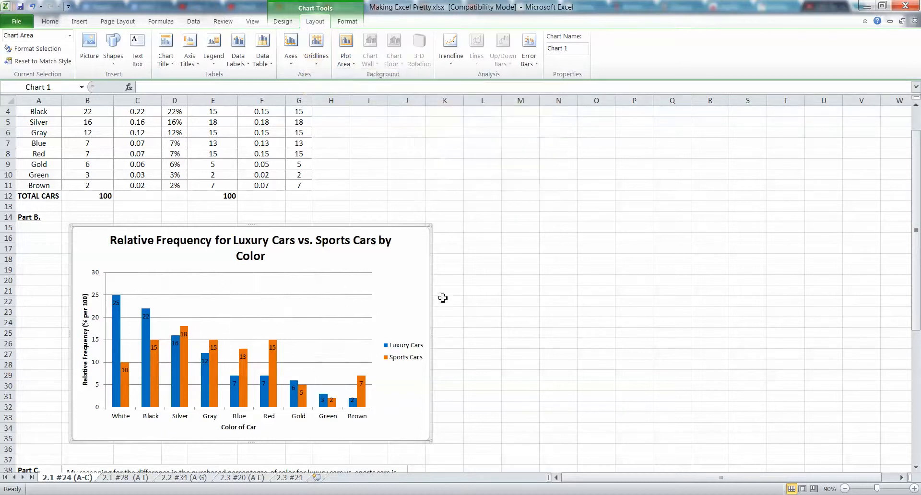
pyautogui.scroll(1, 379, 235)
pyautogui.click(367, 215)
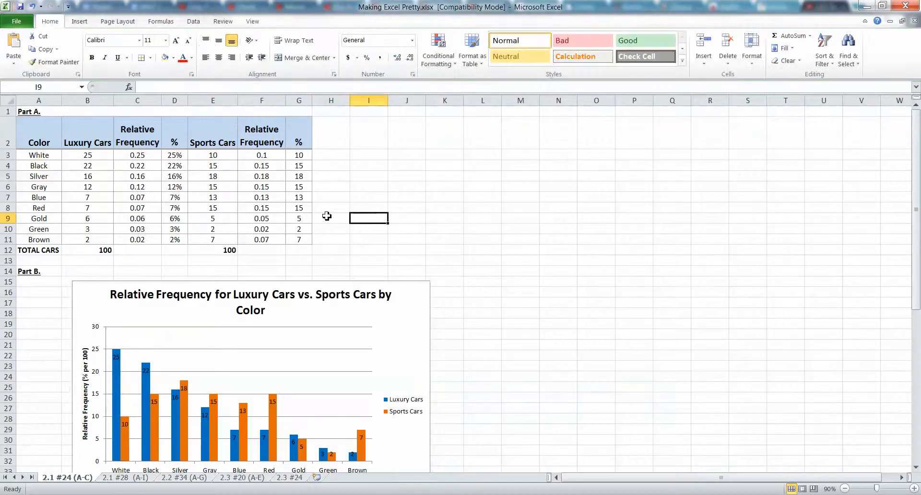
pyautogui.moveTo(295, 239); pyautogui.dragTo(53, 155)
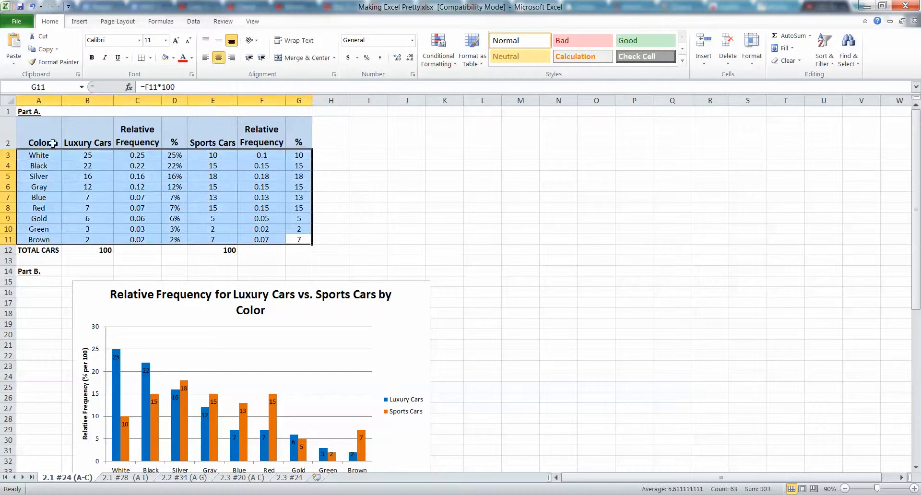
pyautogui.click(152, 189)
pyautogui.moveTo(303, 240); pyautogui.dragTo(31, 160)
pyautogui.click(384, 220)
pyautogui.scroll(-1, 384, 236)
pyautogui.scroll(1, 381, 236)
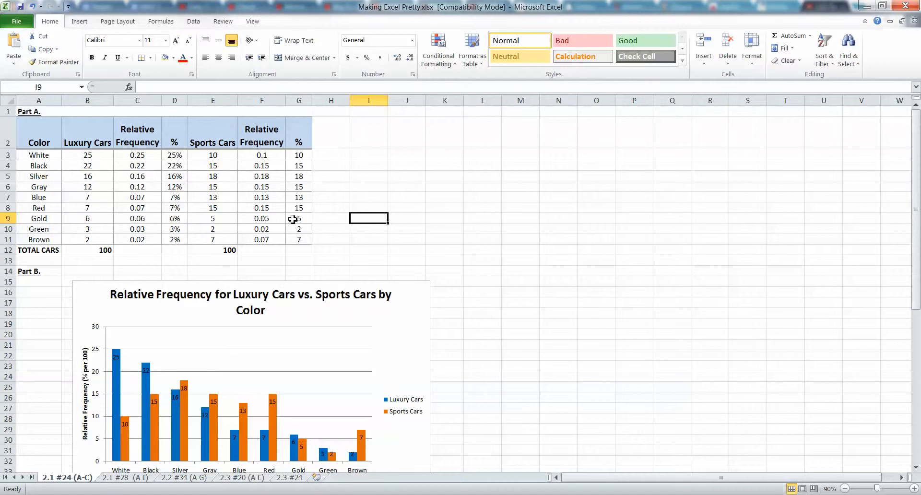
# Try a red font color on the car color table, A2:G11, and undo it
pyautogui.moveTo(298, 239); pyautogui.dragTo(26, 144)
pyautogui.click(218, 57)
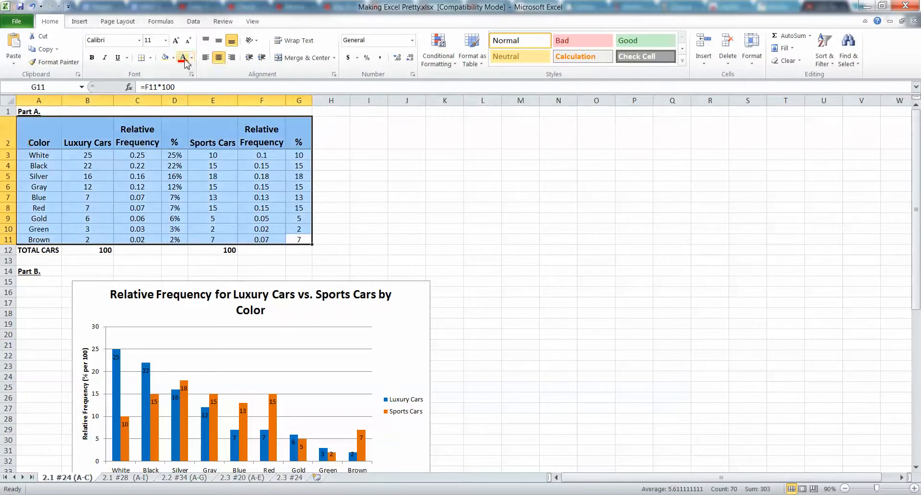
pyautogui.click(185, 58)
pyautogui.click(406, 207)
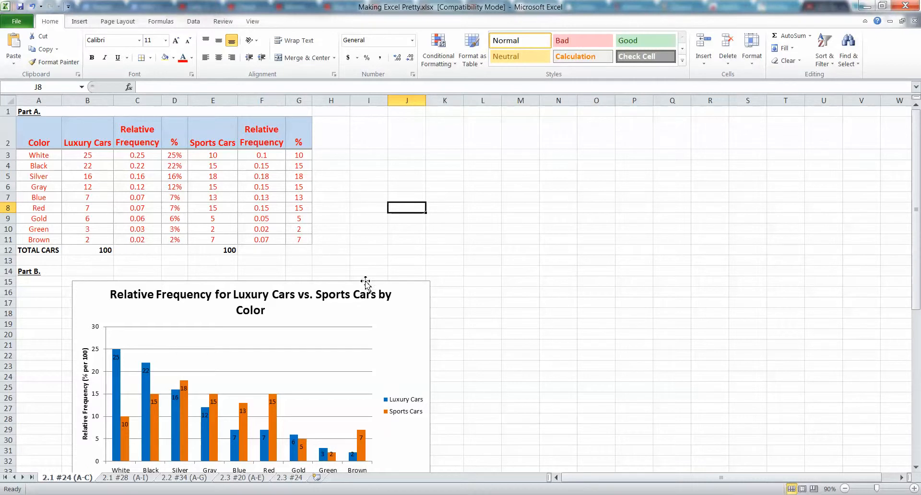
pyautogui.hotkey('ctrl', 'z')
pyautogui.click(378, 238)
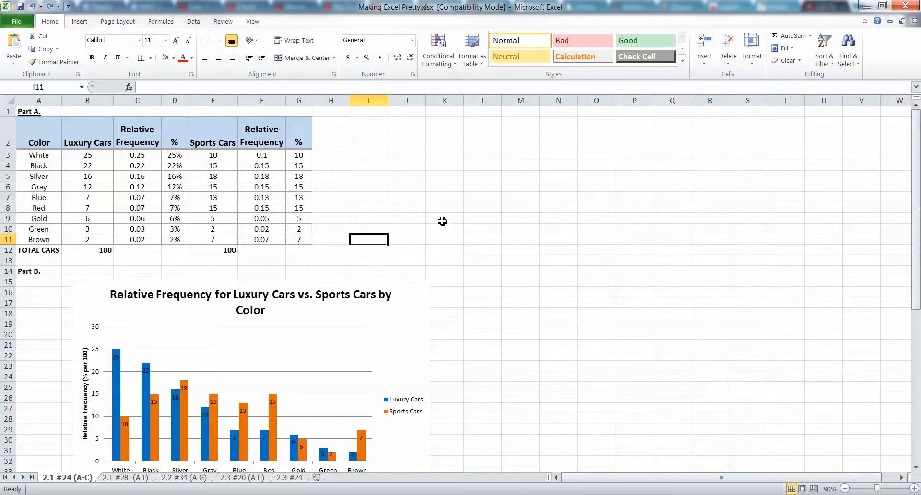
# On the 2.1 #28 (A-I) sheet, add outline and inside borders to the blood type frequency table, A12:D16, and center its contents
pyautogui.click(141, 478)
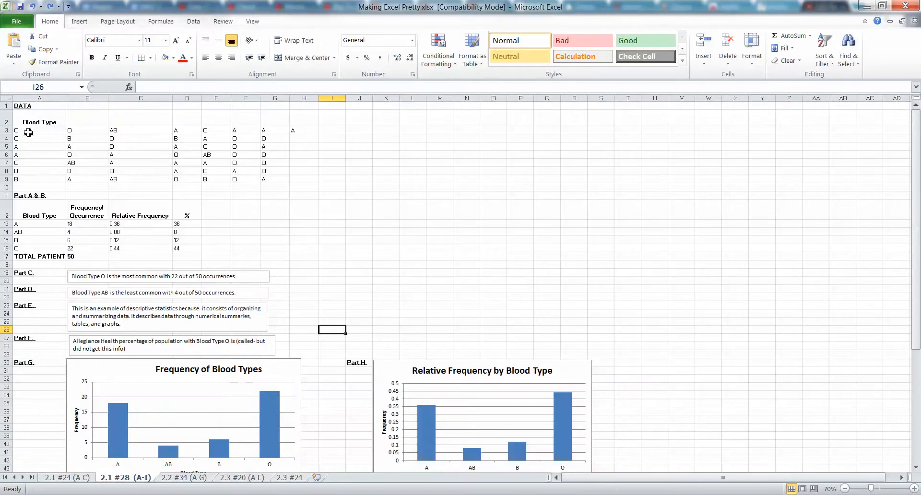
pyautogui.moveTo(29, 132); pyautogui.dragTo(144, 181)
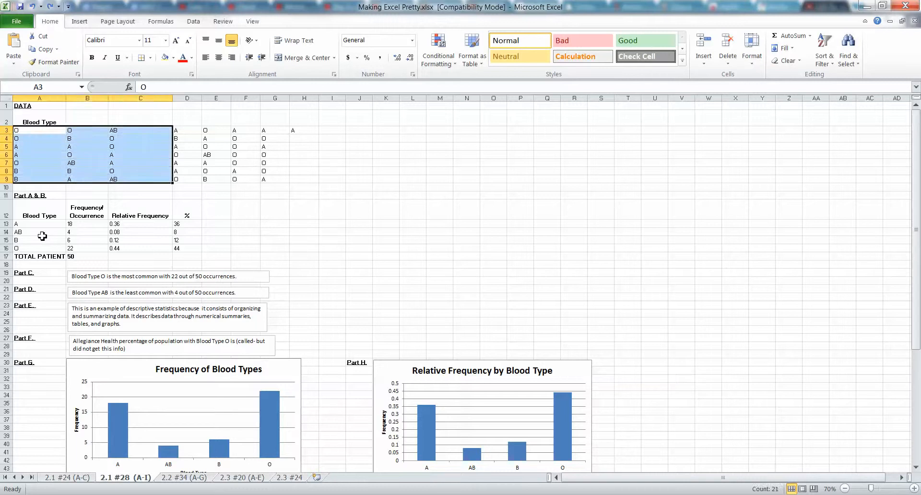
pyautogui.moveTo(35, 219); pyautogui.dragTo(189, 246)
pyautogui.hotkey('ctrl', '1')
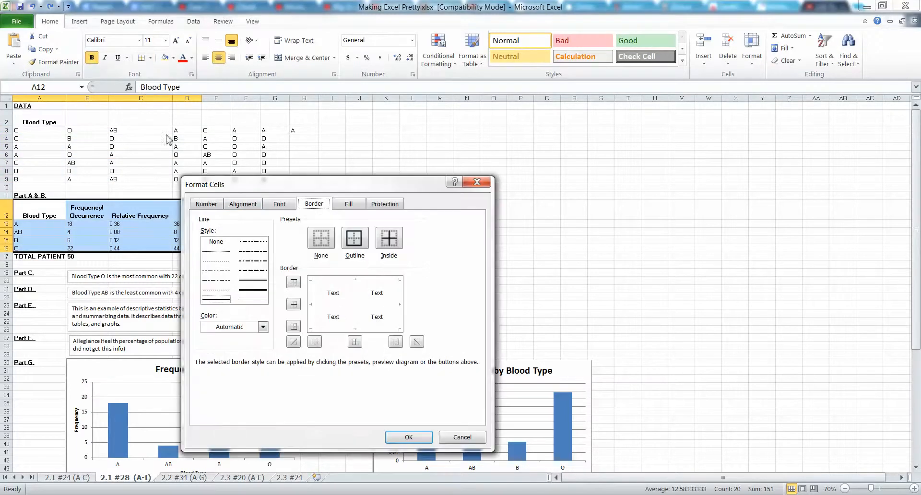
pyautogui.click(393, 242)
pyautogui.click(354, 238)
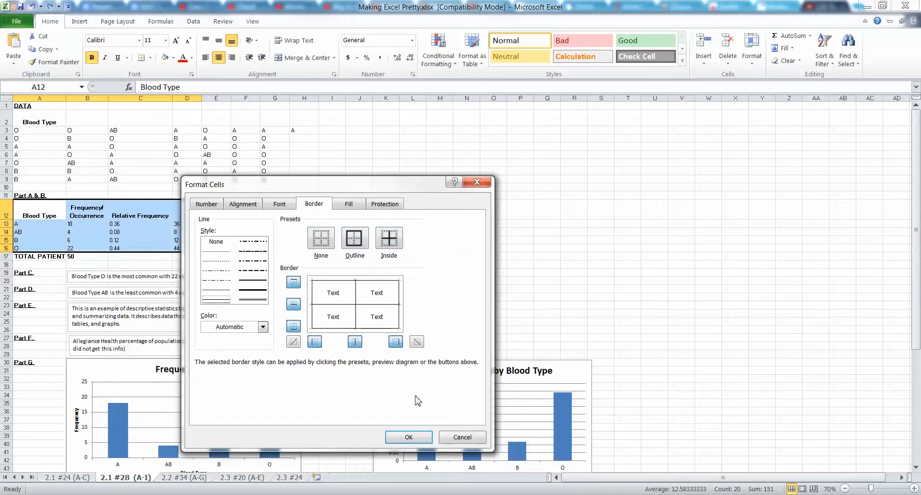
pyautogui.click(405, 435)
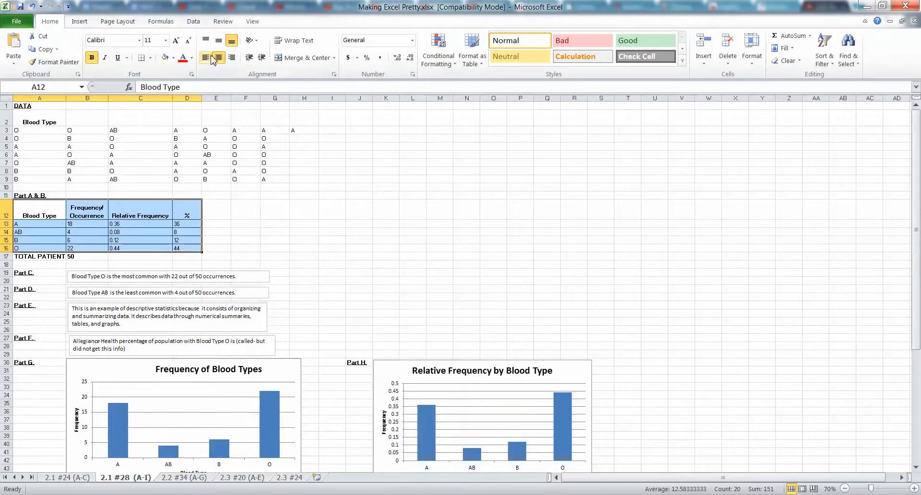
pyautogui.click(137, 231)
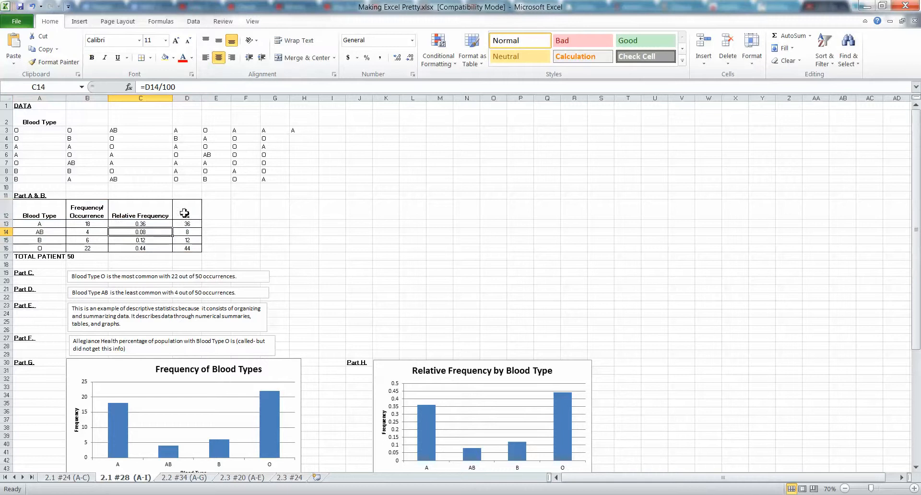
# Fill the blood type frequency table's header row, A12:D12, with yellow
pyautogui.moveTo(186, 212); pyautogui.dragTo(17, 211)
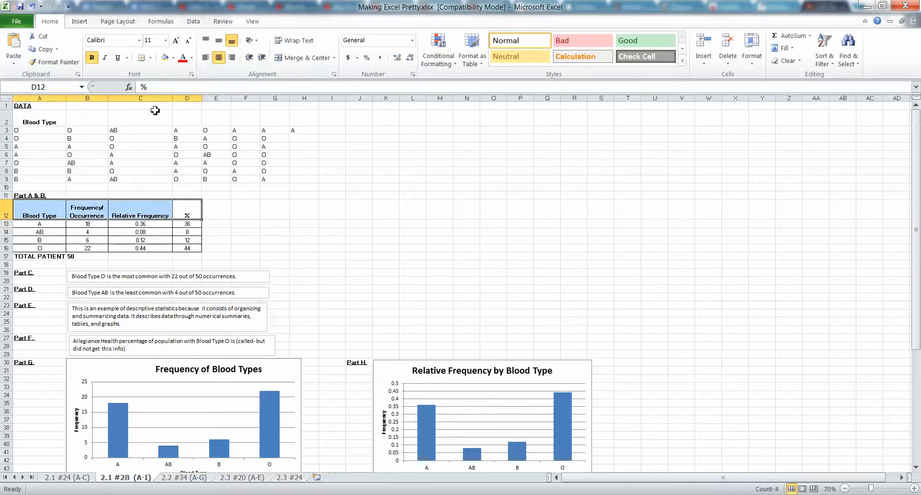
pyautogui.click(173, 58)
pyautogui.click(192, 142)
pyautogui.click(140, 195)
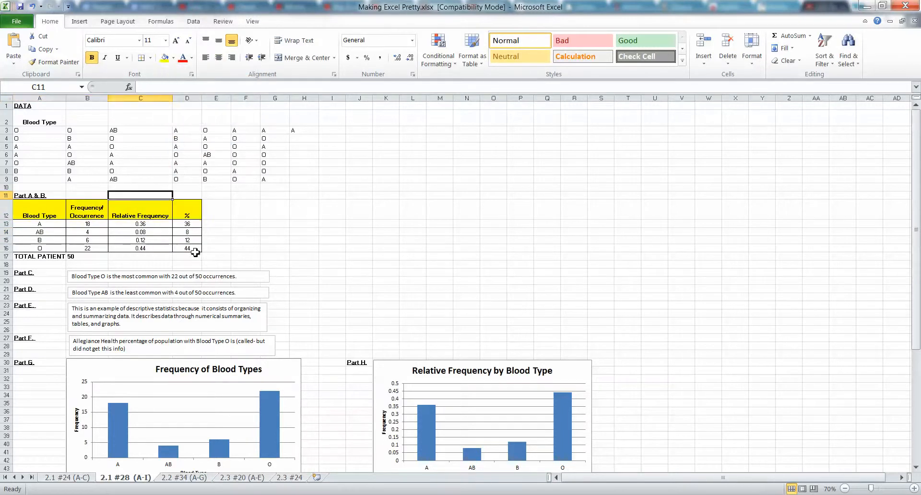
# Set the font size of the blood type frequency table's data rows, A13:D16, to 16
pyautogui.moveTo(190, 248); pyautogui.dragTo(44, 224)
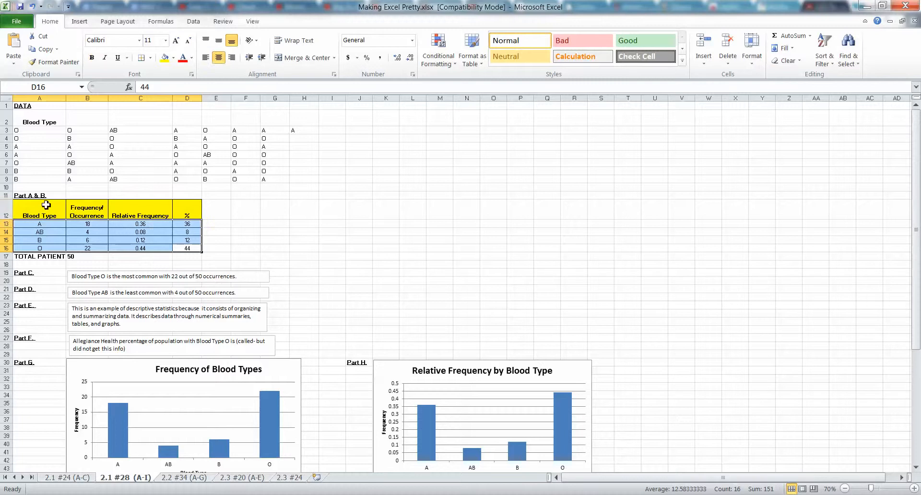
pyautogui.click(166, 40)
pyautogui.click(150, 118)
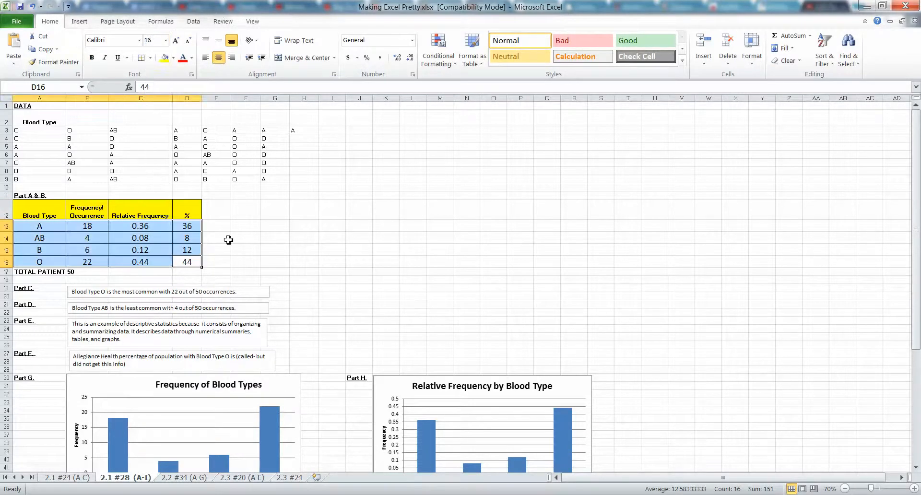
# Enlarge the font of the yellow header row, A12:D12, to size 14
pyautogui.moveTo(188, 211); pyautogui.dragTo(39, 211)
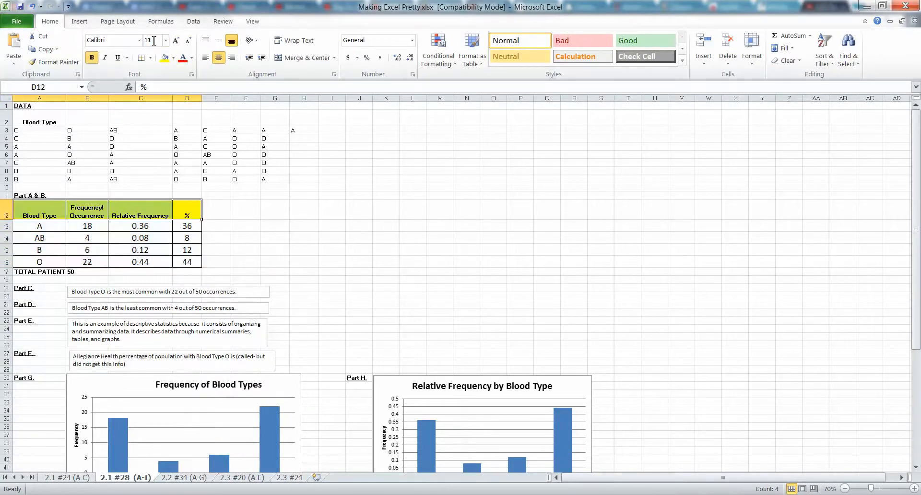
pyautogui.click(171, 42)
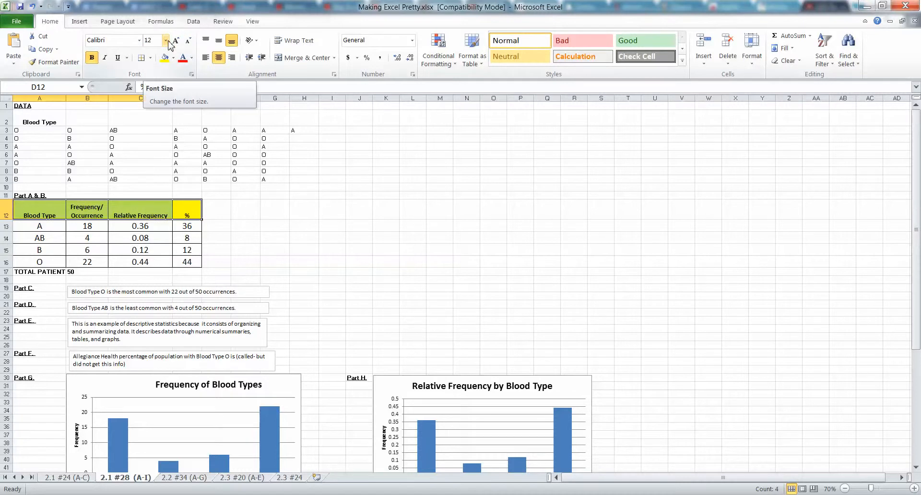
pyautogui.click(174, 42)
pyautogui.click(176, 42)
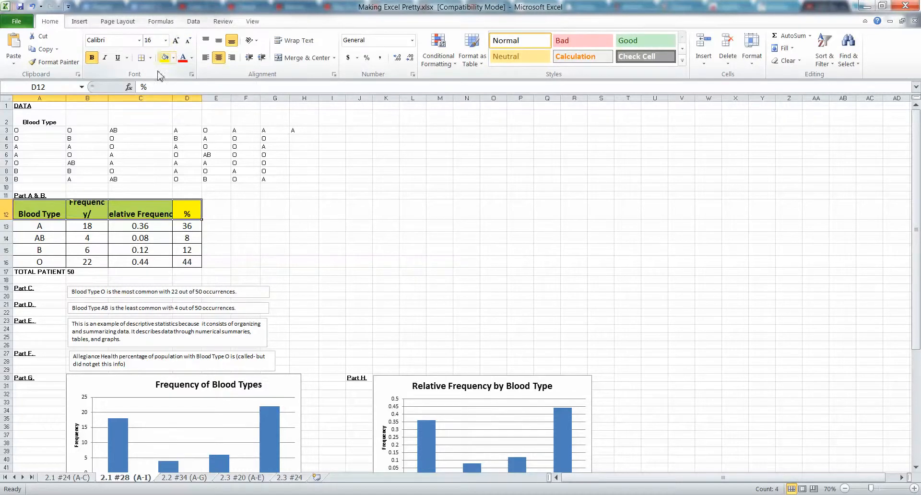
pyautogui.click(189, 45)
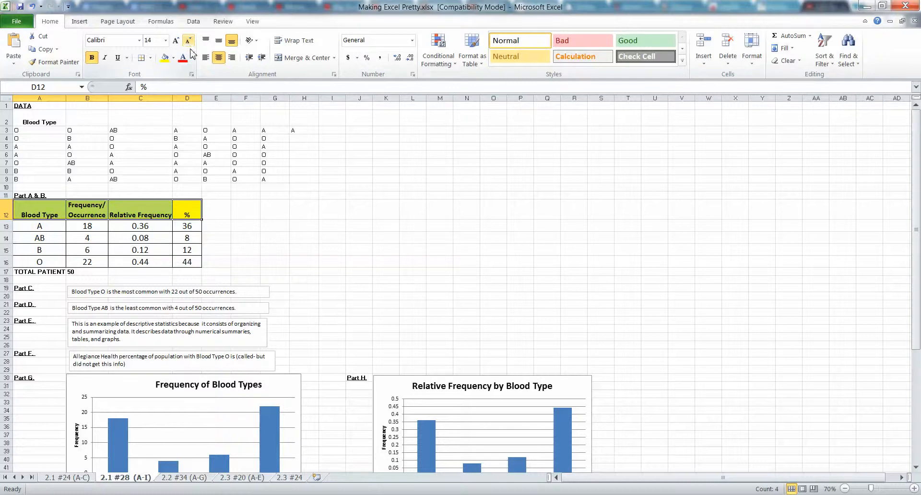
pyautogui.click(310, 262)
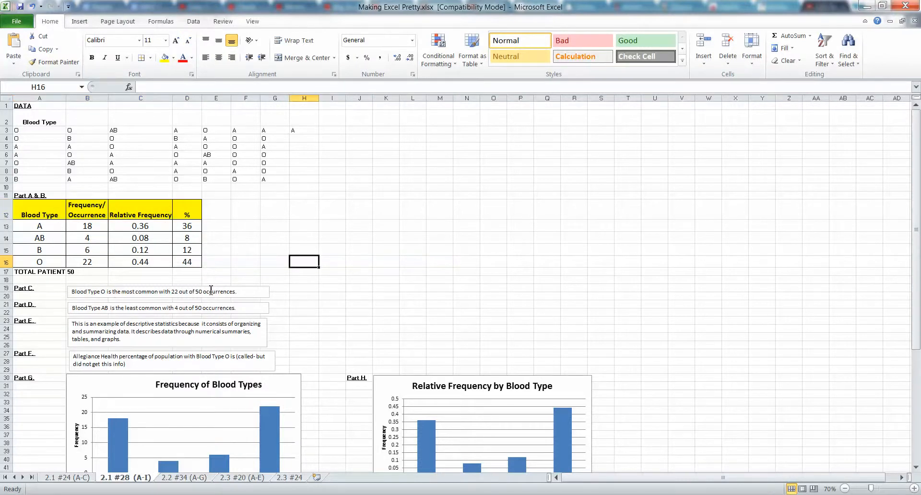
pyautogui.scroll(-3, 189, 433)
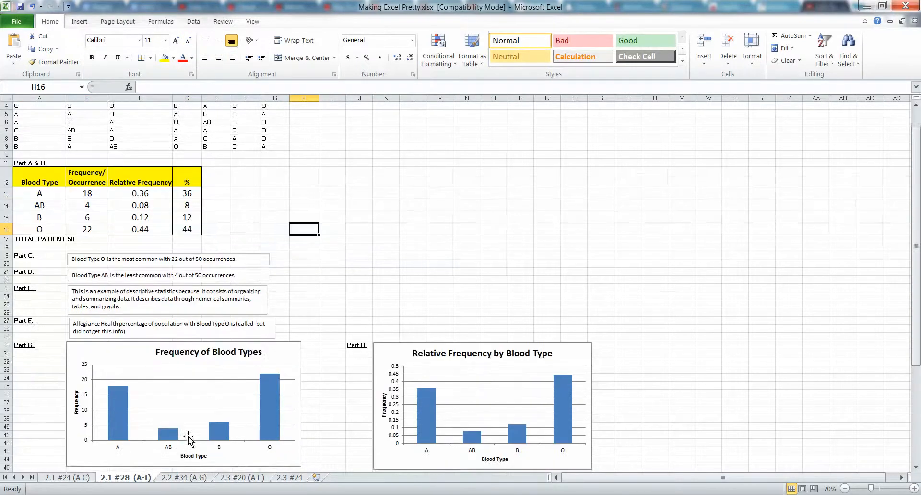
pyautogui.scroll(3, 202, 455)
pyautogui.click(196, 479)
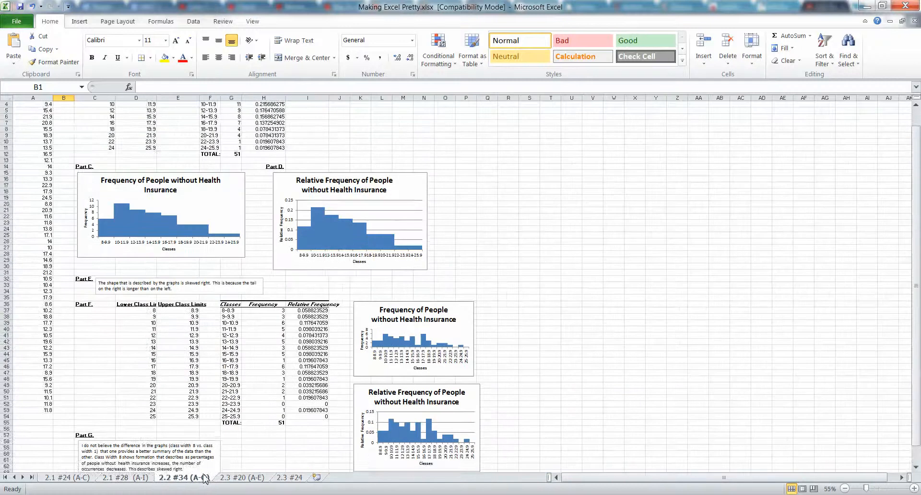
pyautogui.scroll(-4, 243, 453)
pyautogui.scroll(3, 240, 442)
pyautogui.scroll(2, 237, 435)
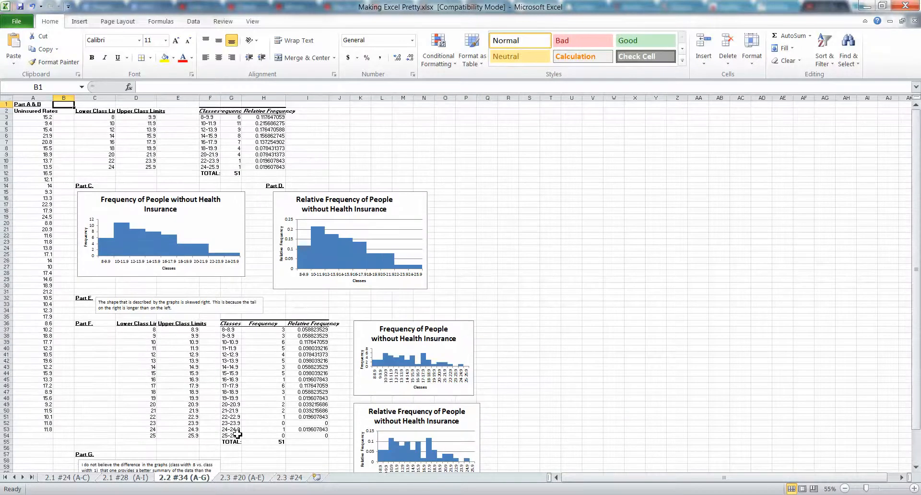
# On the 2.3 #20 (A-E) sheet, center the class and frequency data in A4:G12
pyautogui.click(241, 478)
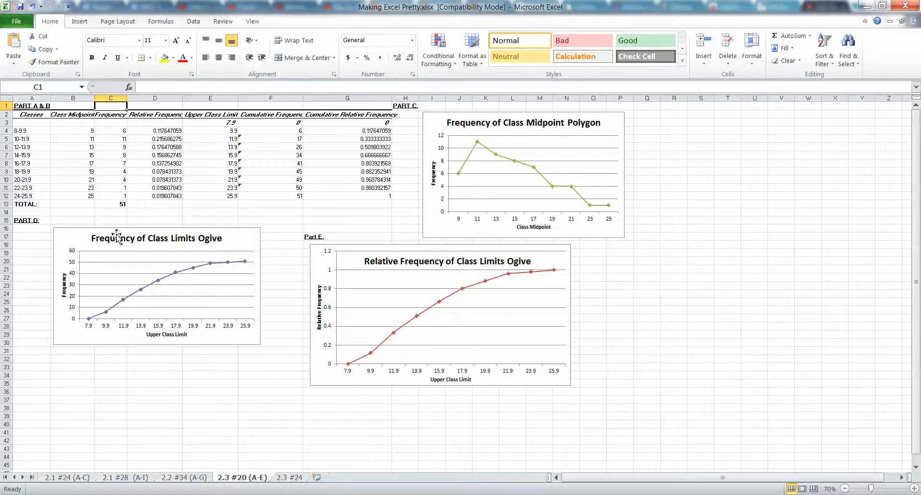
pyautogui.moveTo(21, 129); pyautogui.dragTo(359, 194)
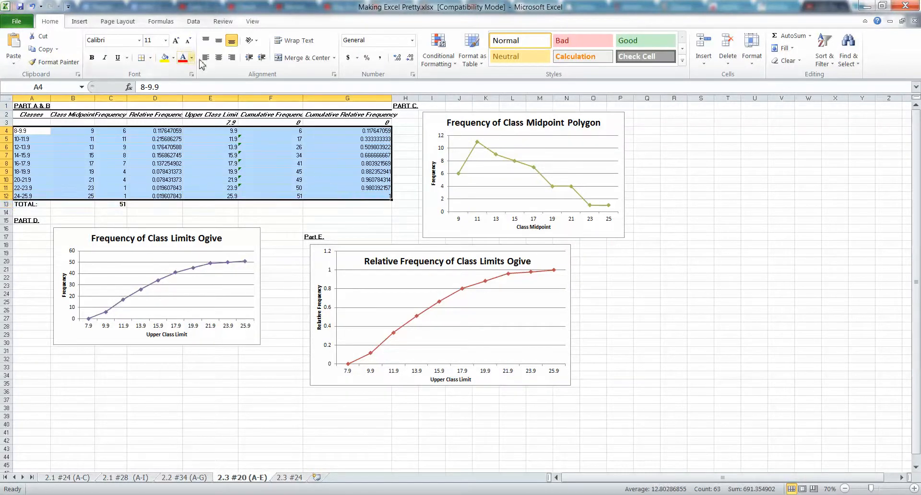
pyautogui.click(218, 57)
pyautogui.click(226, 164)
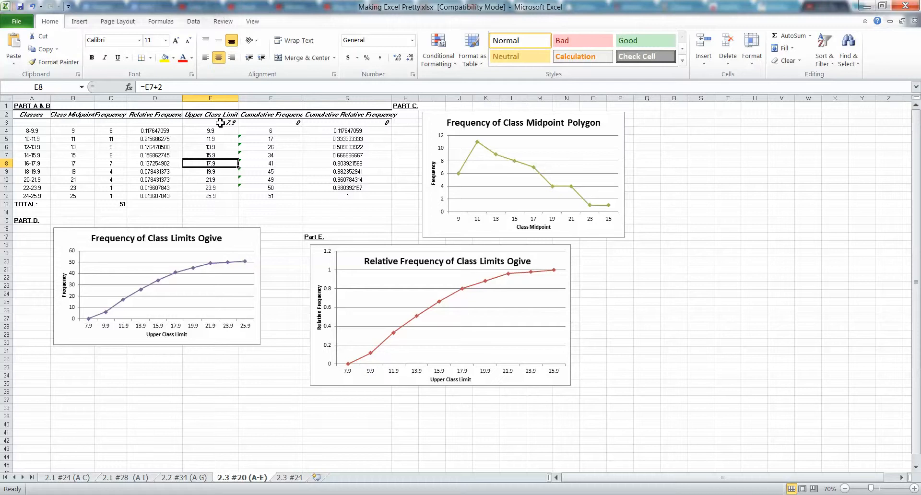
# Center the starting values of the class limit and cumulative columns, E3:G3
pyautogui.moveTo(220, 123); pyautogui.dragTo(336, 123)
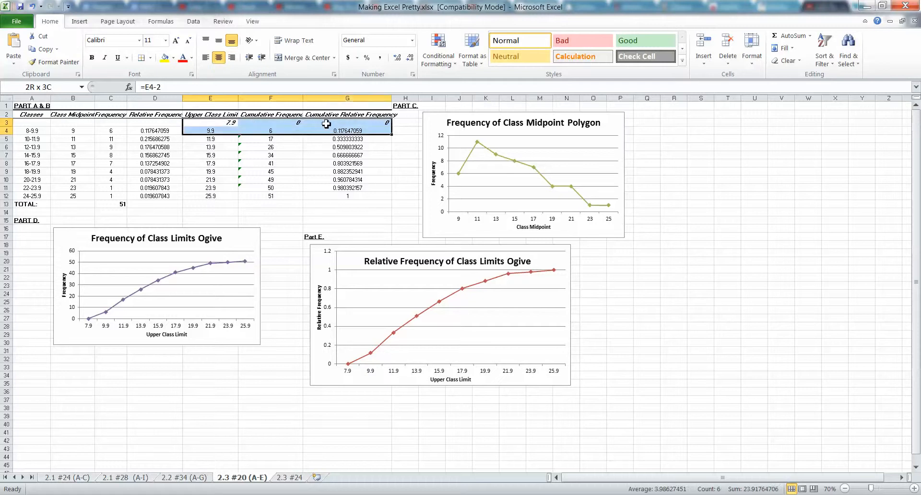
pyautogui.click(217, 59)
pyautogui.click(211, 138)
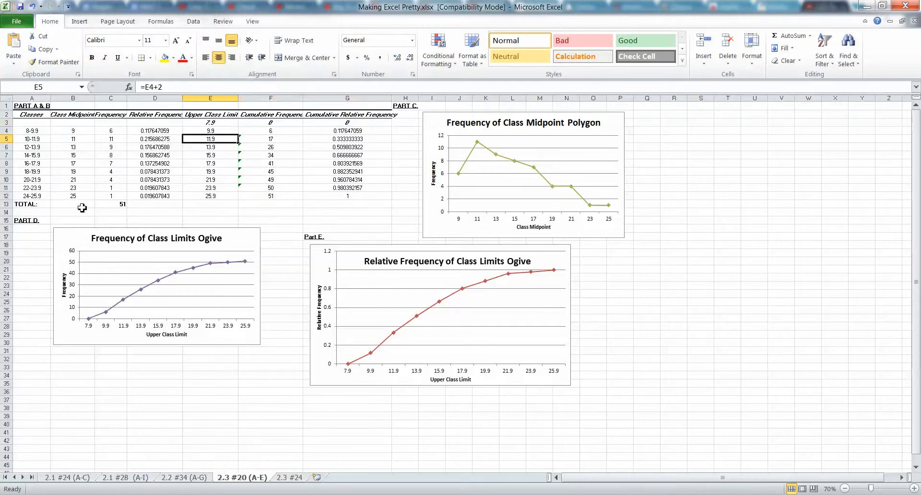
# On the 2.3 #24 sheet, center the Season and Points table, A1:B16
pyautogui.click(289, 478)
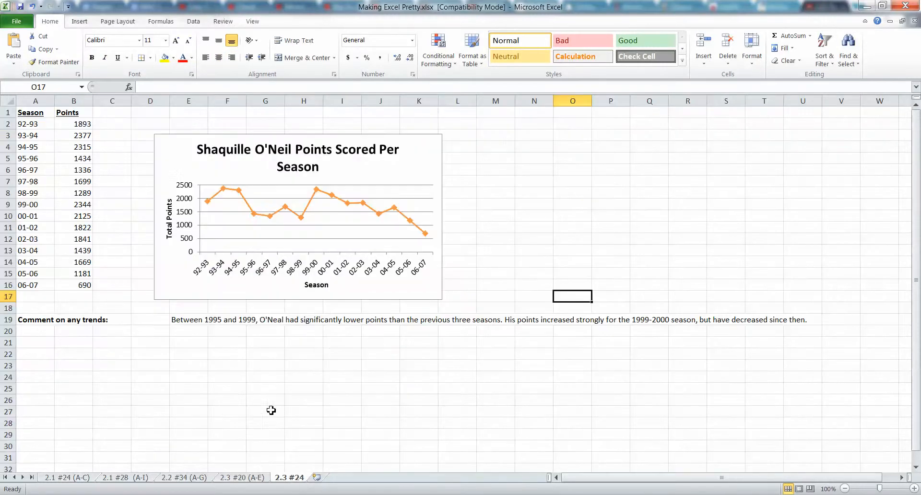
pyautogui.moveTo(72, 288); pyautogui.dragTo(22, 112)
pyautogui.click(217, 58)
pyautogui.click(74, 193)
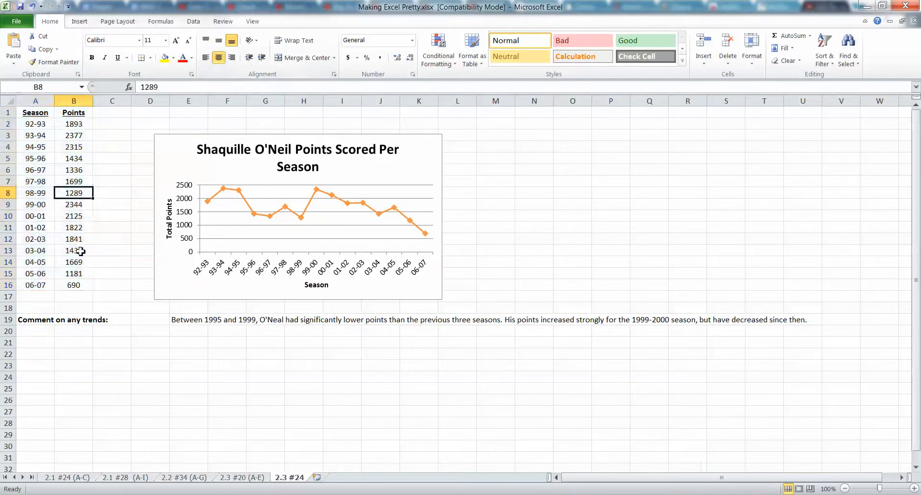
# Add outline and inside borders in the automatic color to the Season and Points table, A1:B16
pyautogui.moveTo(72, 286); pyautogui.dragTo(23, 106)
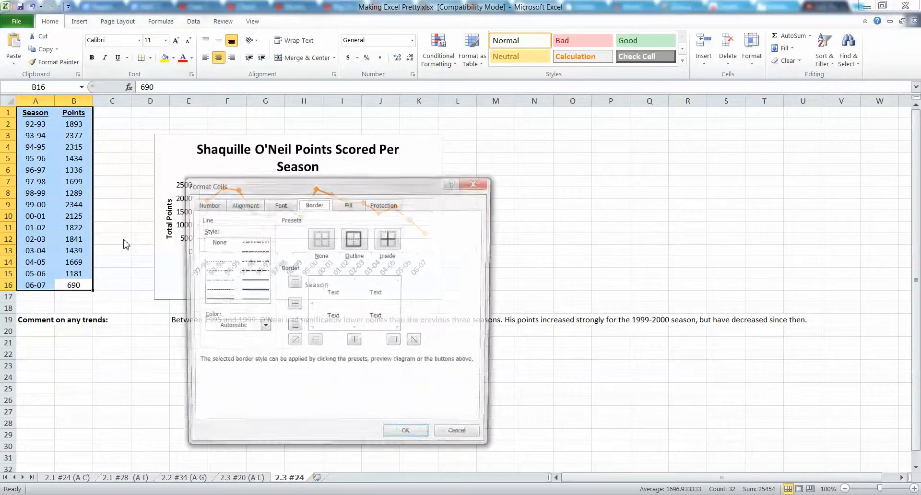
pyautogui.hotkey('ctrl', '1')
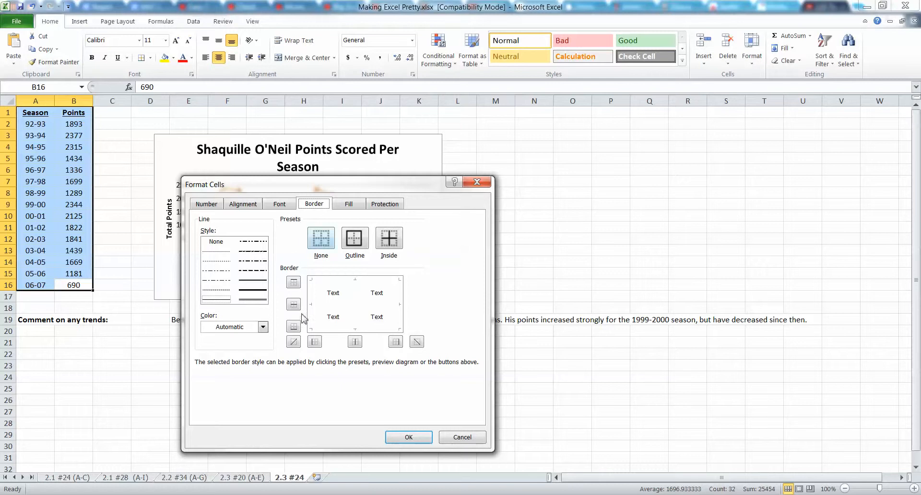
pyautogui.click(249, 327)
pyautogui.click(252, 340)
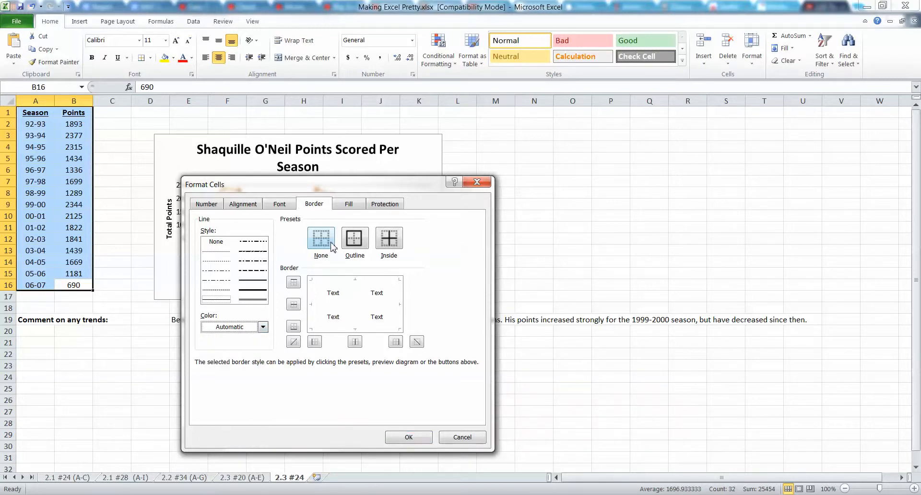
pyautogui.click(354, 238)
pyautogui.click(389, 238)
pyautogui.click(409, 437)
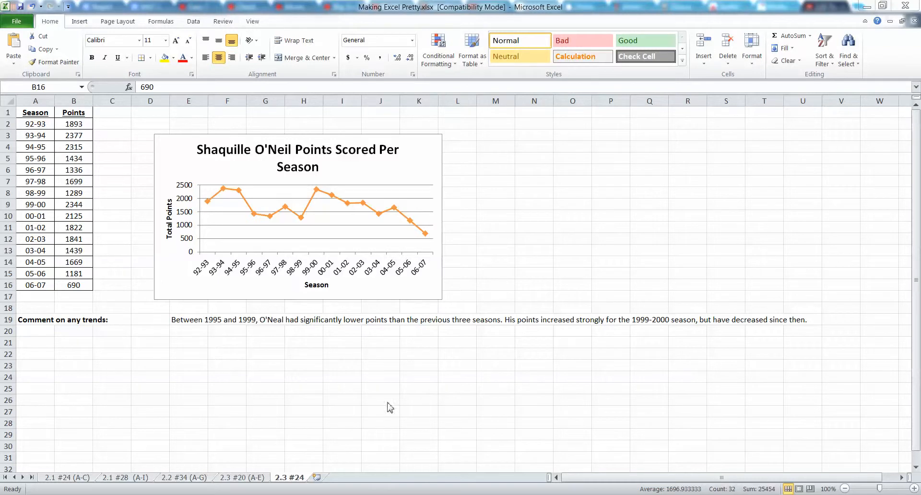
# Look through the workbook's sheets from 2.1 #24 to 2.3 #24 to compare their tables and charts
pyautogui.click(247, 477)
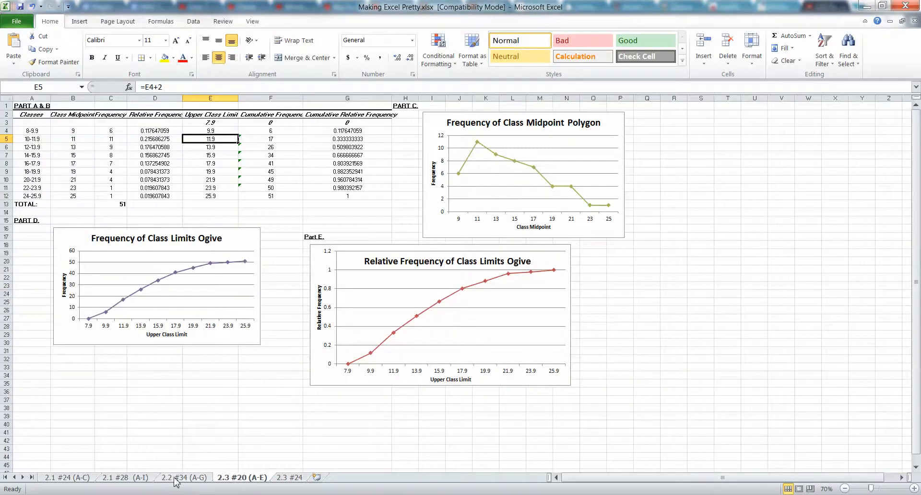
pyautogui.click(185, 477)
pyautogui.click(126, 477)
pyautogui.click(89, 478)
pyautogui.click(126, 477)
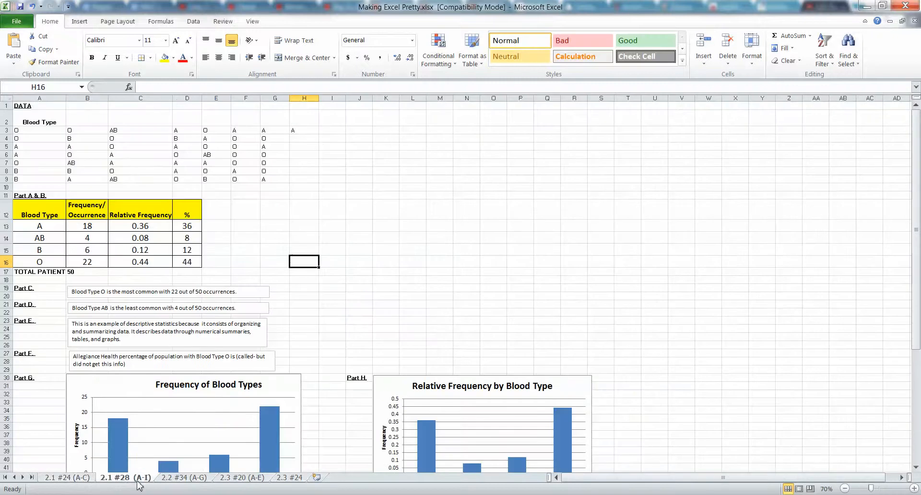
pyautogui.click(184, 478)
pyautogui.click(243, 477)
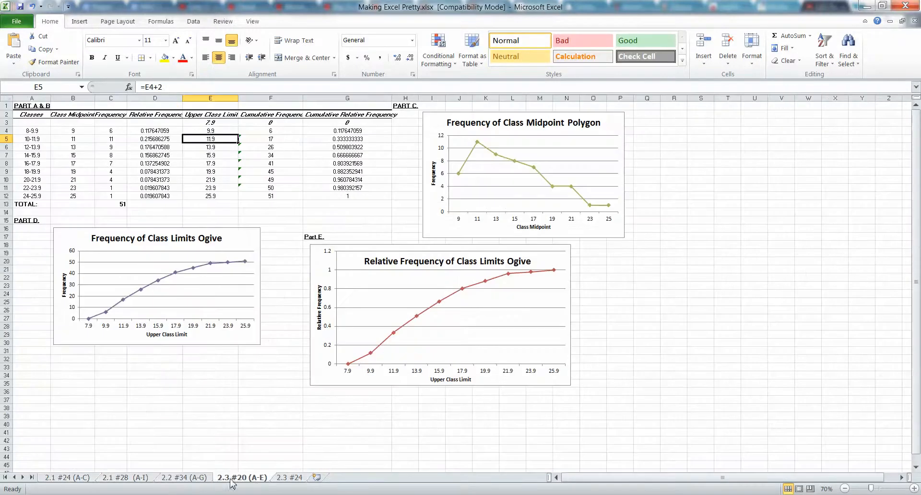
pyautogui.click(290, 478)
# Examine the table, charts and written answers on the 2.1 #24 (A-C) and 2.1 #28 (A-I) sheets
pyautogui.click(54, 478)
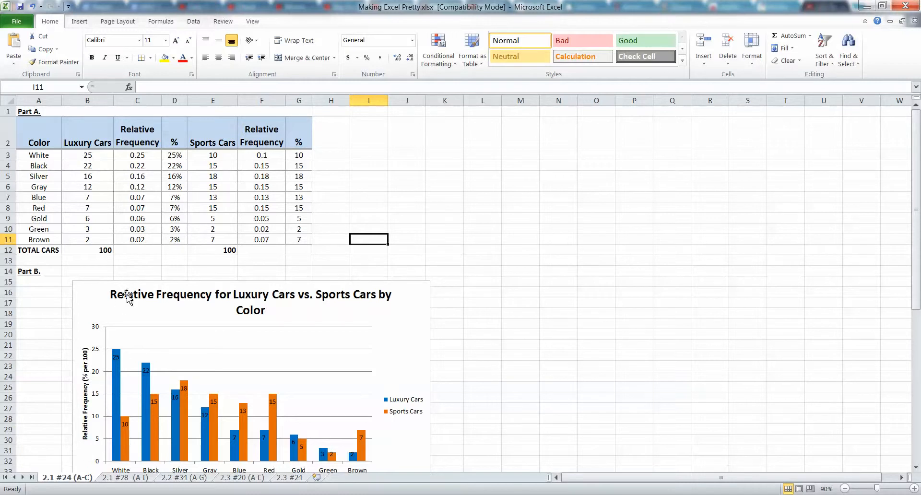
pyautogui.scroll(-7, 127, 302)
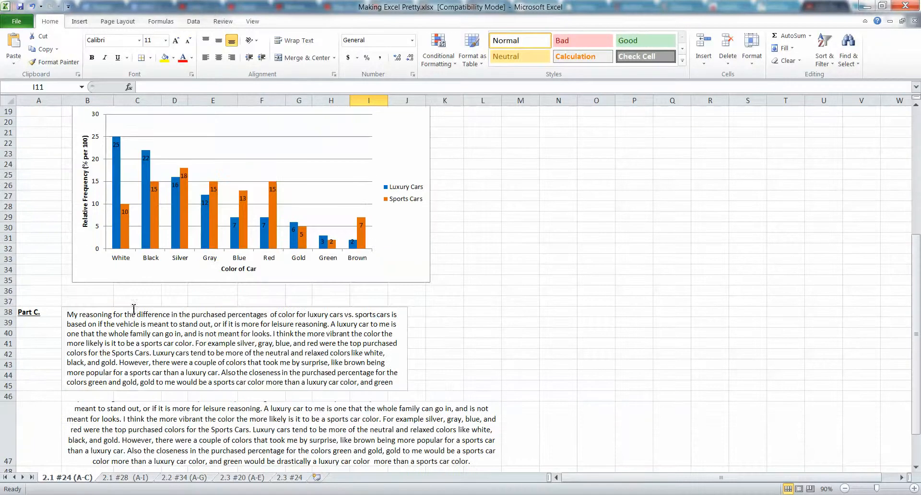
pyautogui.click(126, 477)
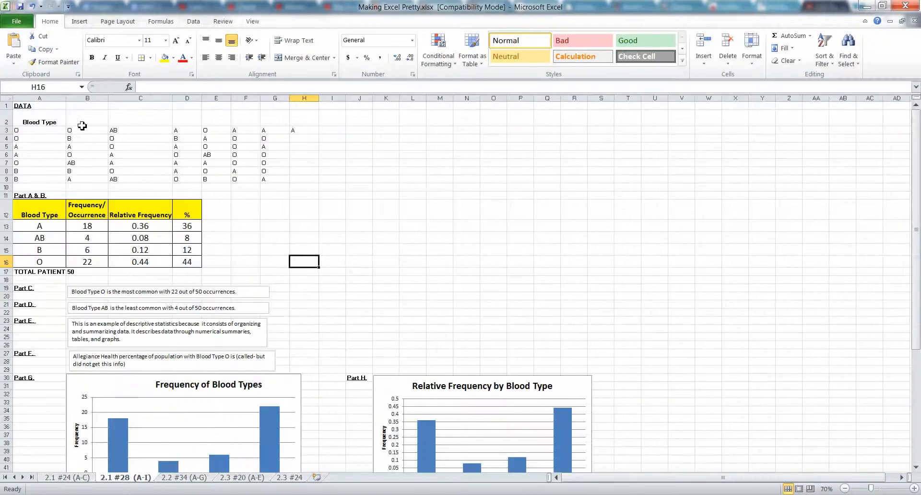
pyautogui.scroll(-10, 97, 197)
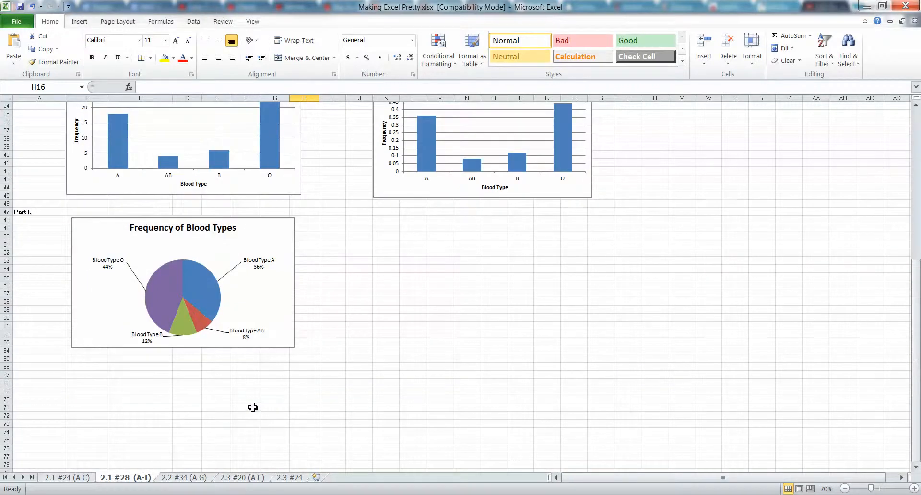
pyautogui.scroll(6, 251, 407)
pyautogui.scroll(4, 282, 357)
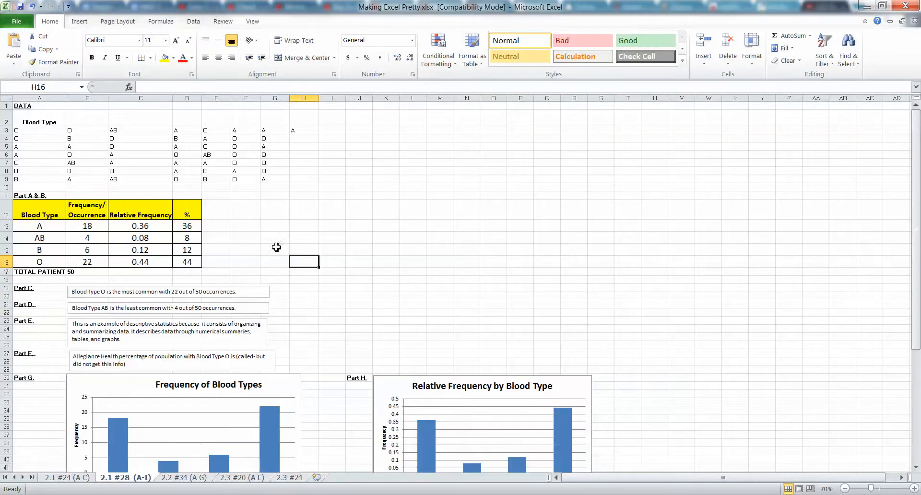
pyautogui.scroll(-4, 128, 384)
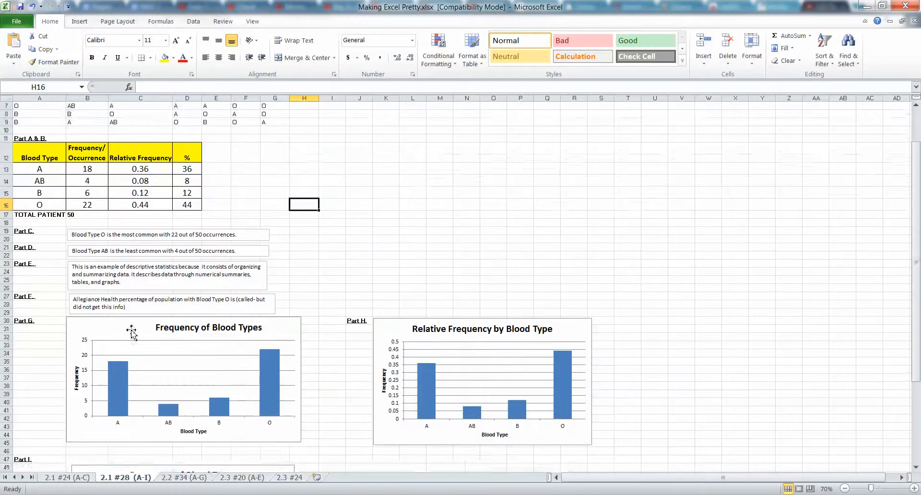
pyautogui.scroll(4, 275, 273)
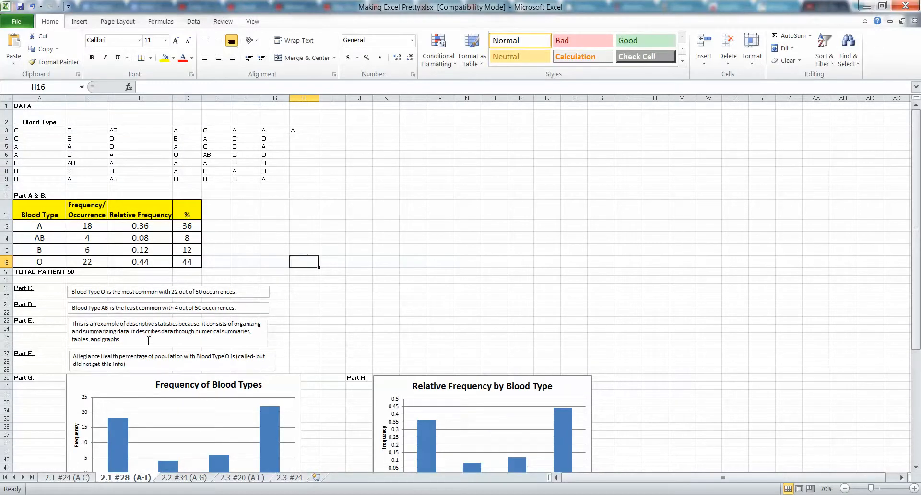
# On the 2.2 #34 (A-G) sheet, enlarge the Part D Relative Frequency of People without Health Insurance chart
pyautogui.click(170, 477)
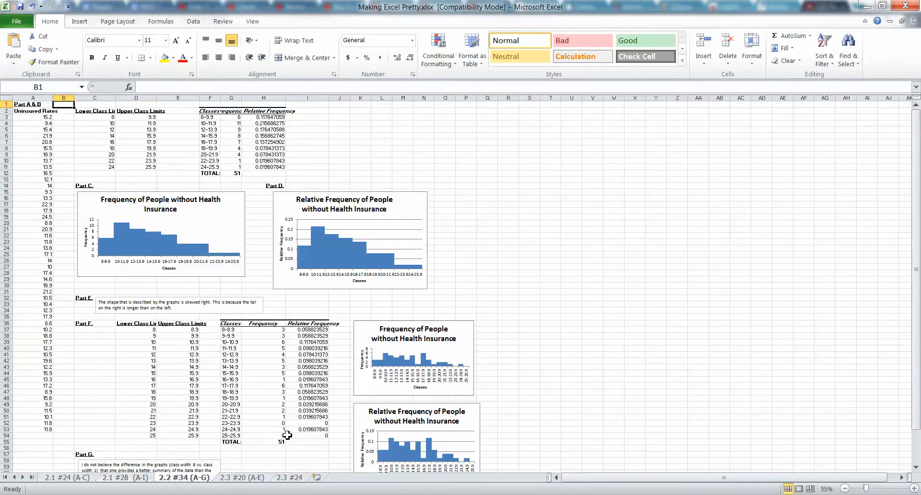
pyautogui.click(140, 253)
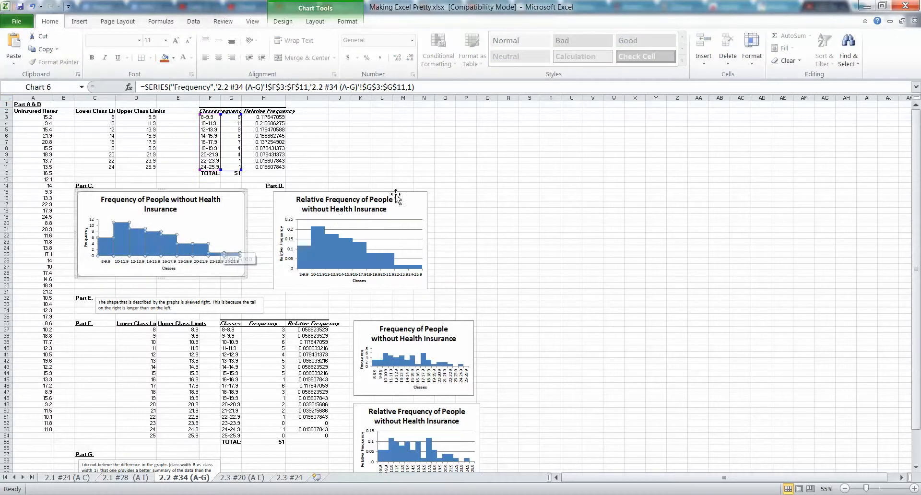
pyautogui.click(410, 198)
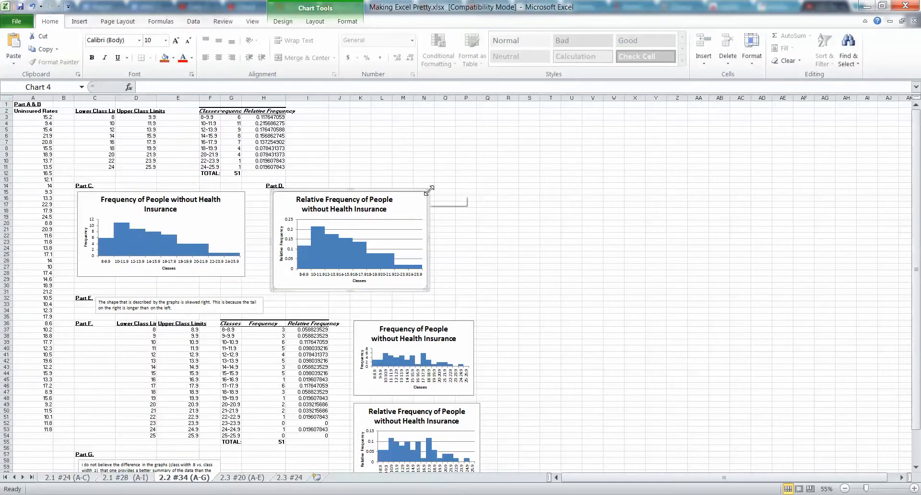
pyautogui.moveTo(427, 190); pyautogui.dragTo(518, 135)
# Give the bars of the enlarged Part D Relative Frequency histogram a solid black border line
pyautogui.click(323, 226)
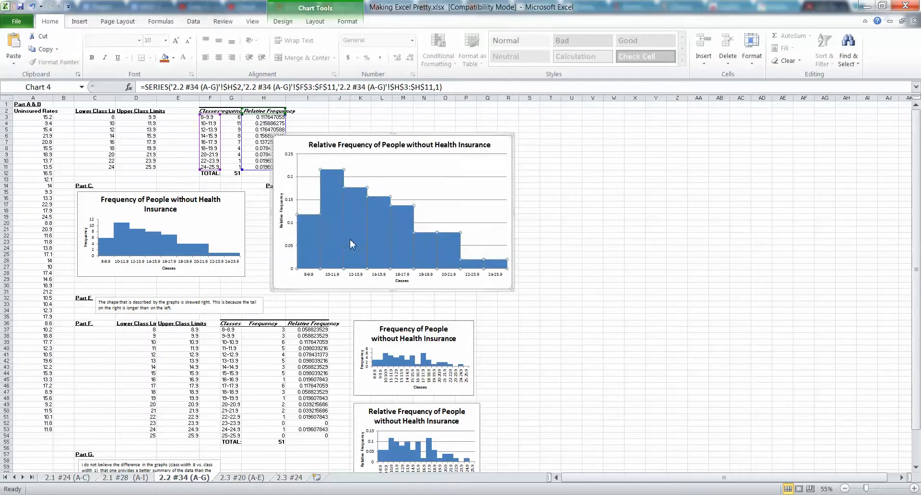
pyautogui.click(424, 263)
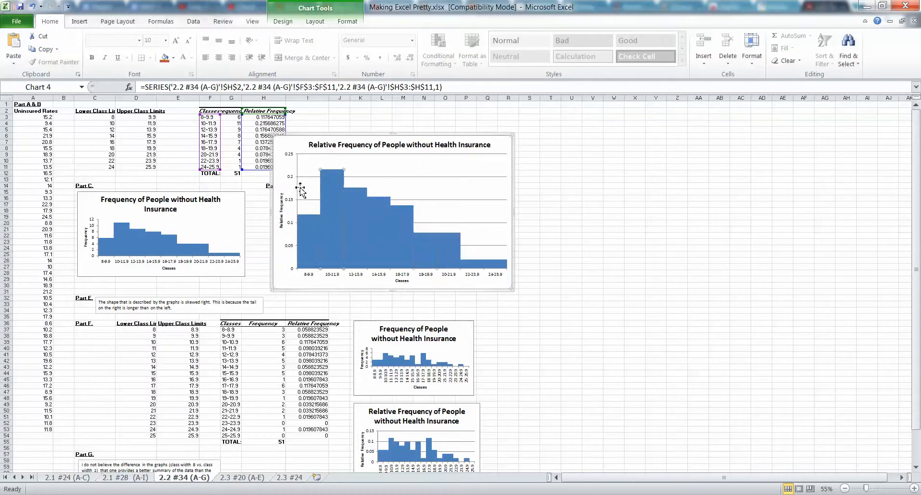
pyautogui.click(453, 173)
pyautogui.click(331, 226)
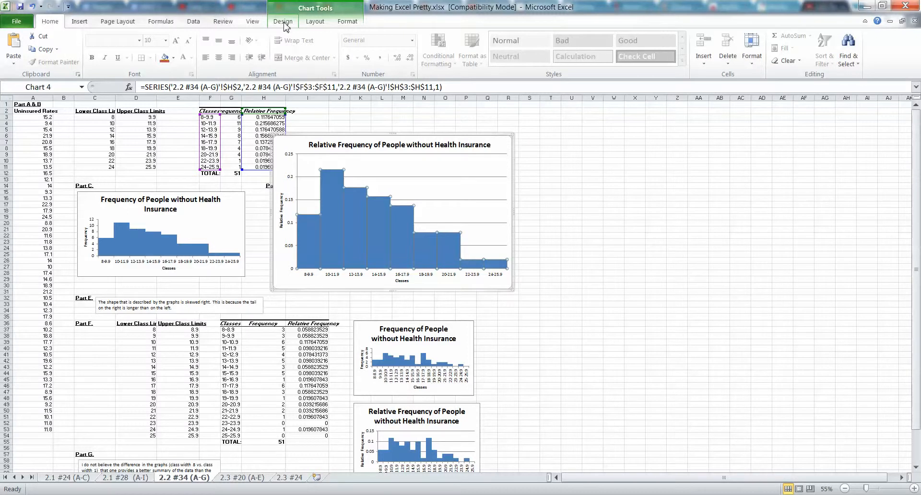
pyautogui.rightClick(337, 230)
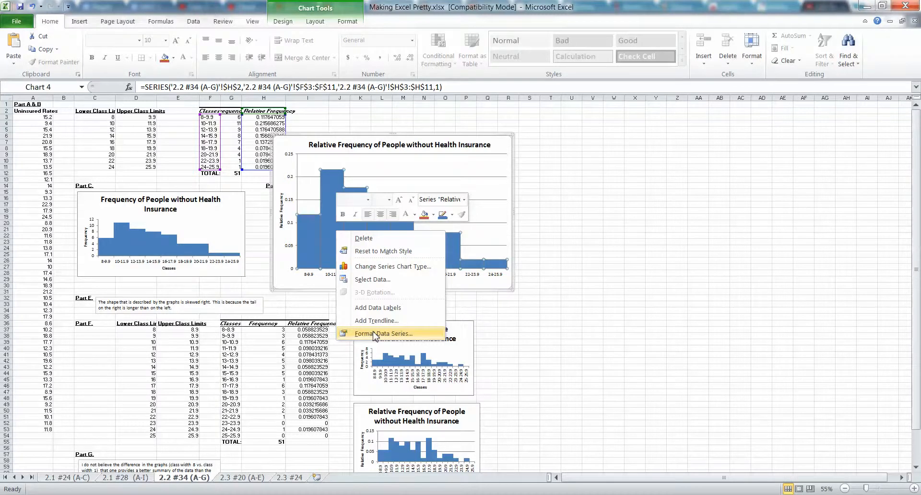
pyautogui.click(373, 333)
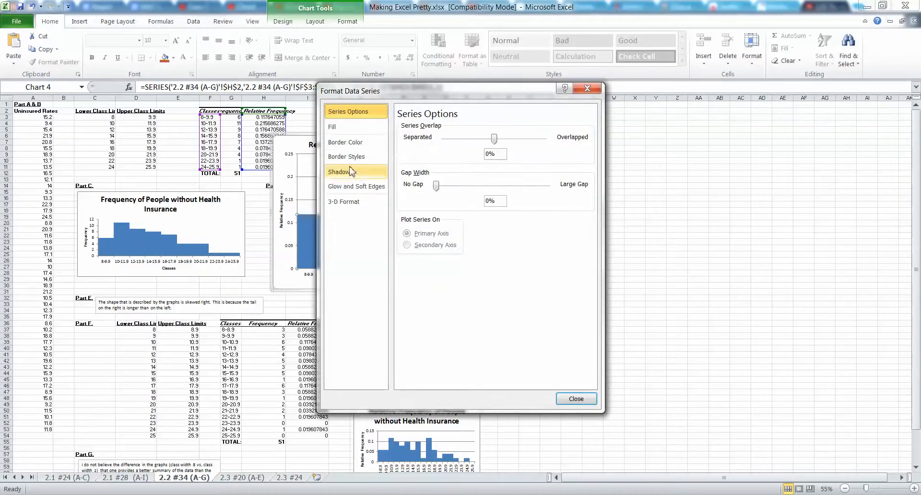
pyautogui.click(367, 150)
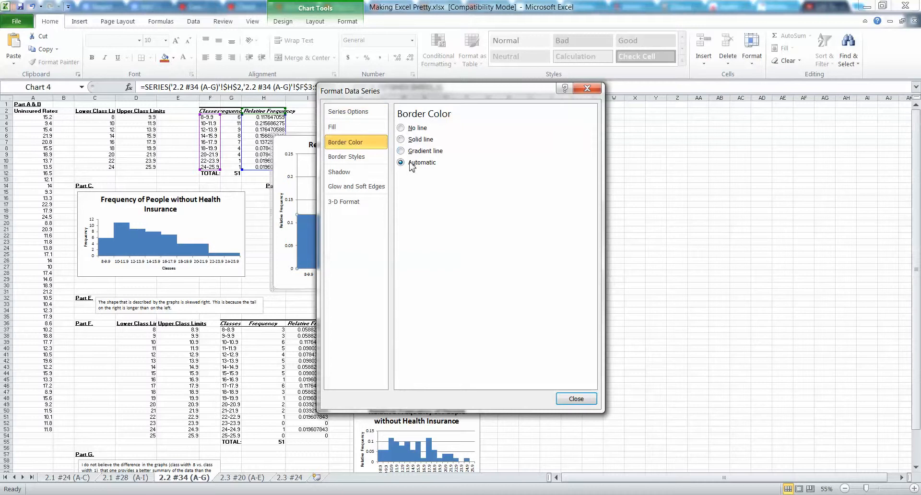
pyautogui.moveTo(426, 97); pyautogui.dragTo(630, 102)
pyautogui.click(606, 143)
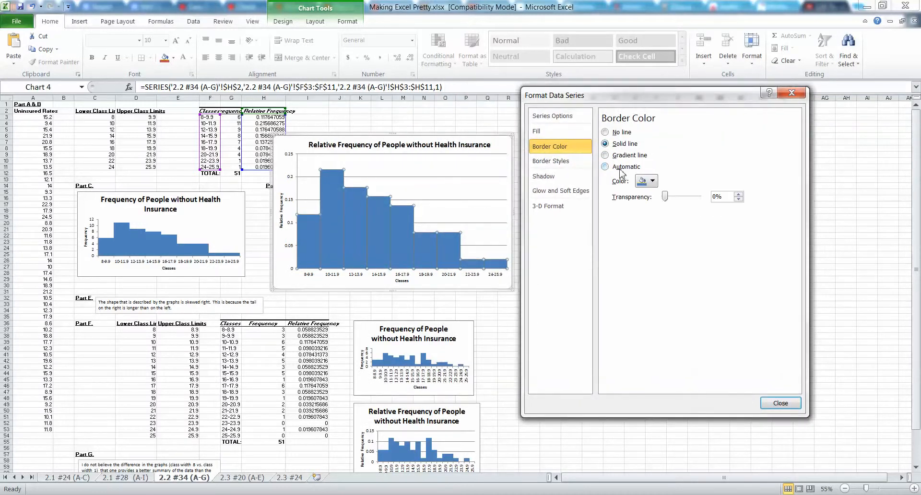
pyautogui.click(649, 182)
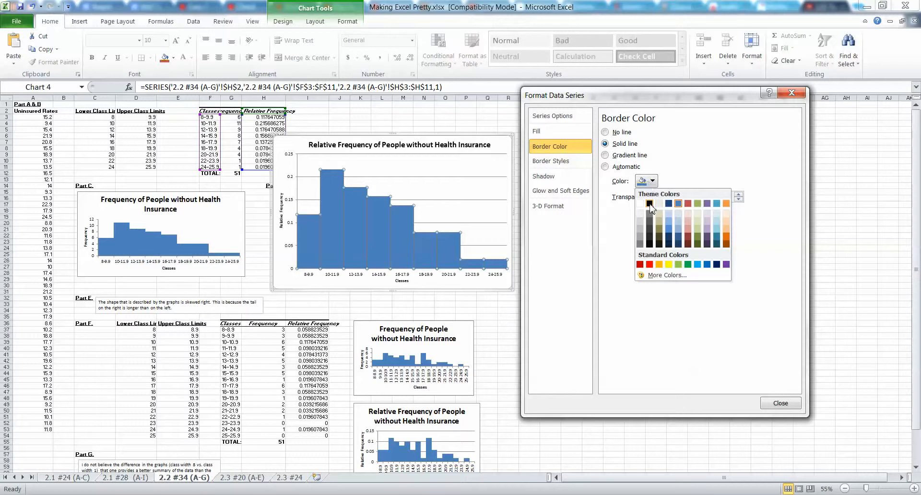
pyautogui.click(650, 203)
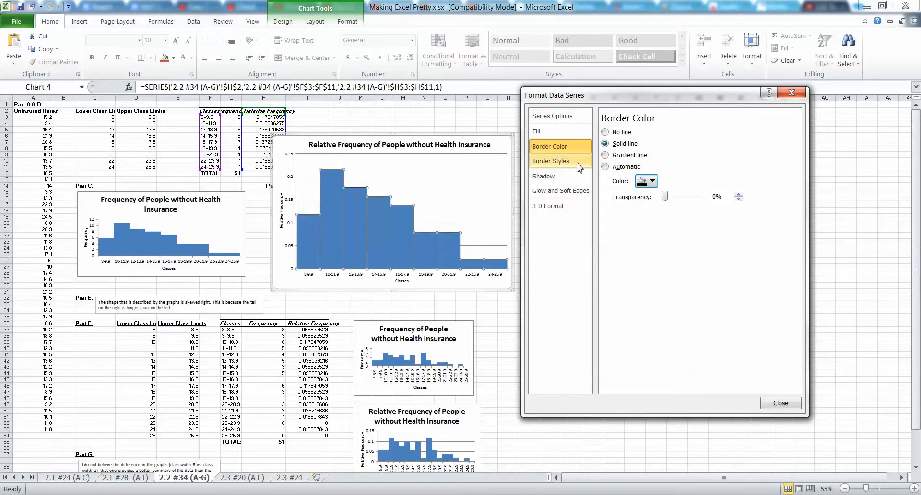
# Set the border width of the Part D histogram's bars to 1.75 pt
pyautogui.click(552, 161)
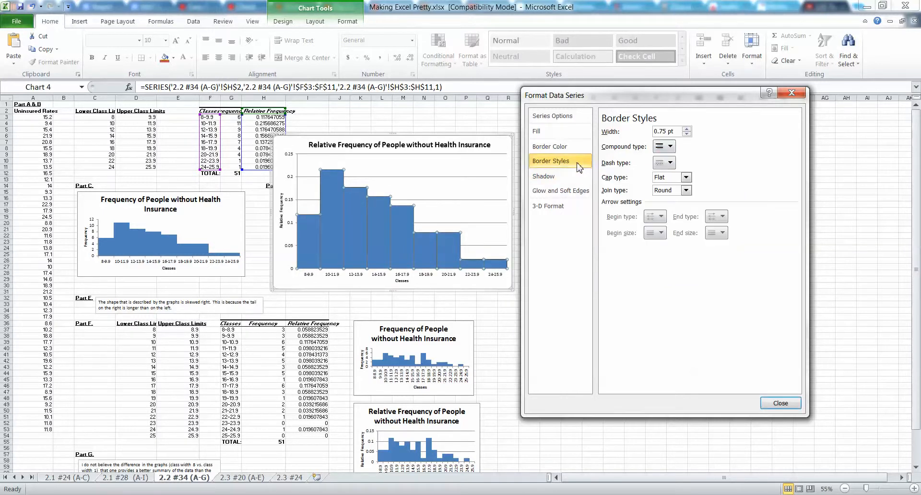
pyautogui.click(672, 147)
pyautogui.click(671, 162)
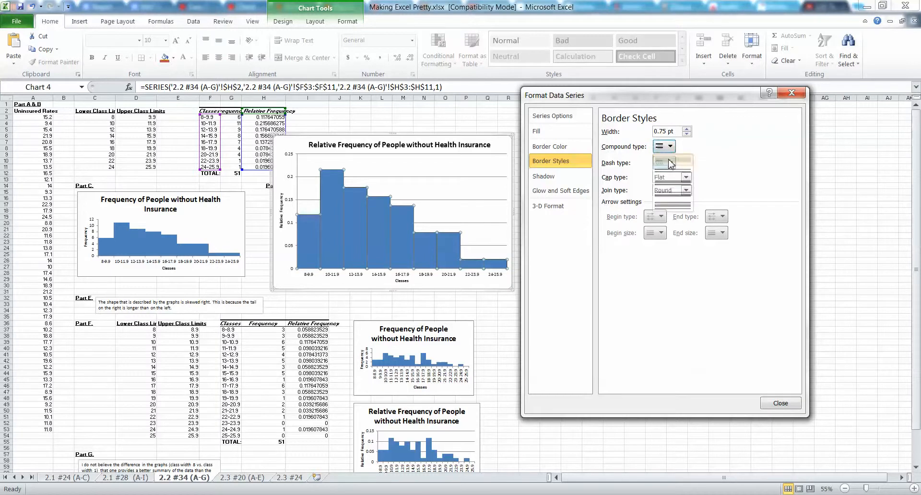
pyautogui.click(687, 128)
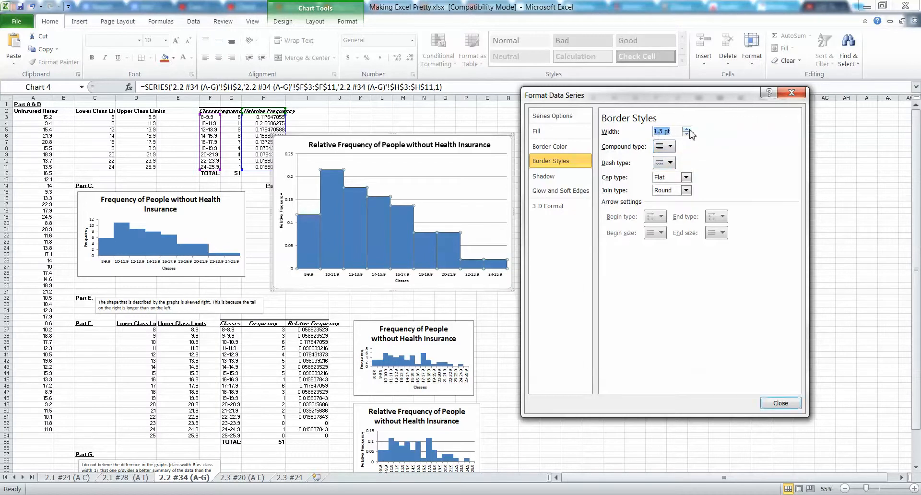
pyautogui.click(780, 403)
pyautogui.click(466, 284)
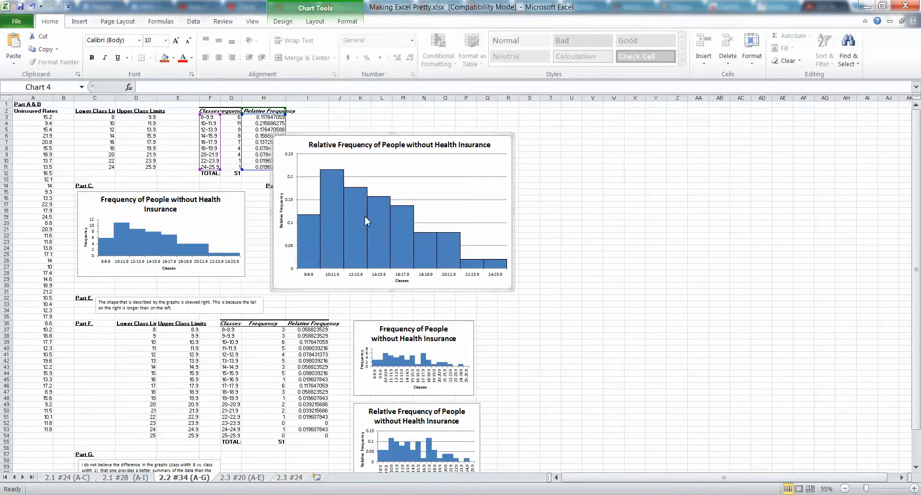
# Thicken the border of the Part D histogram's bars to 2.25 pt
pyautogui.rightClick(353, 223)
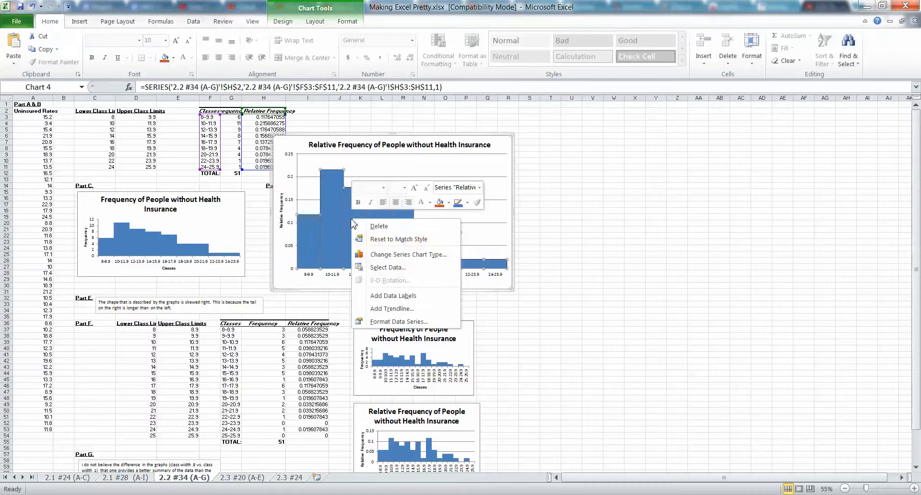
pyautogui.click(413, 321)
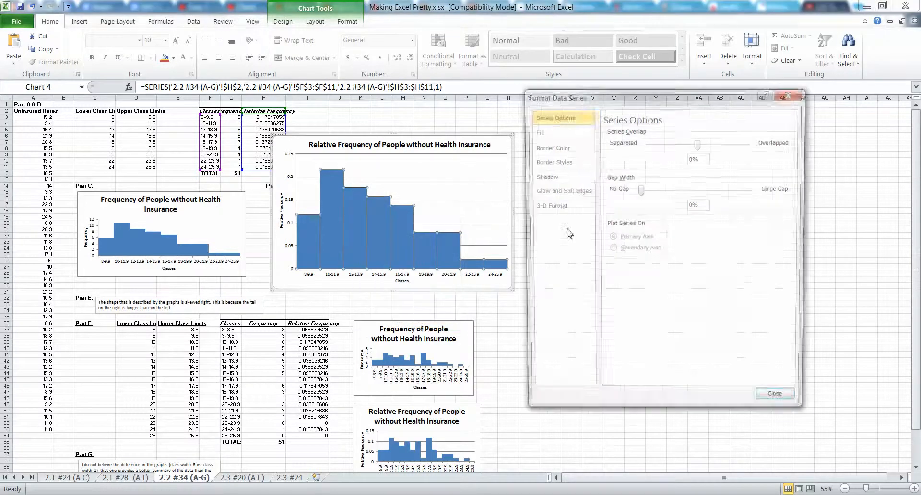
pyautogui.click(567, 164)
pyautogui.click(686, 130)
pyautogui.click(687, 130)
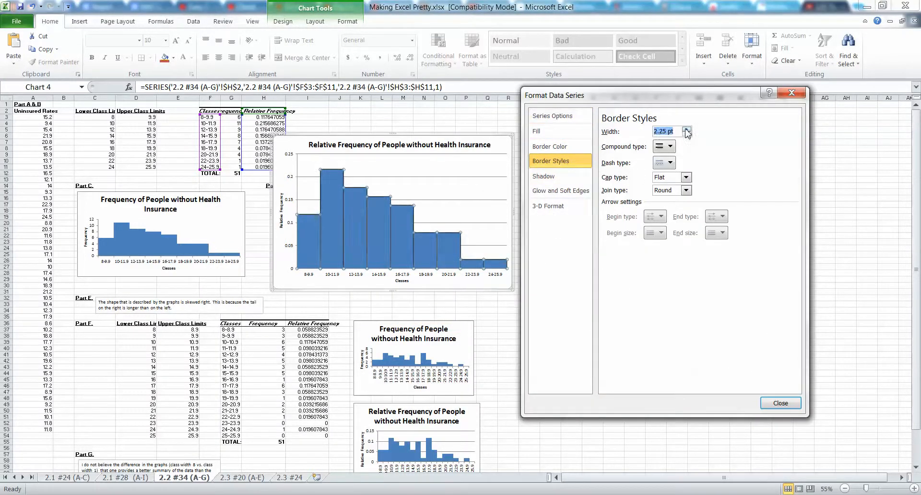
pyautogui.click(686, 130)
pyautogui.click(687, 129)
pyautogui.click(787, 404)
pyautogui.click(519, 278)
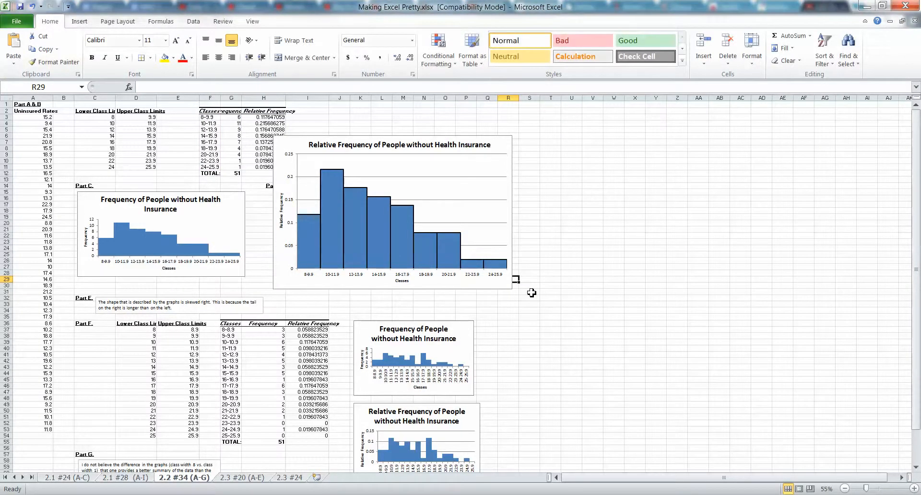
pyautogui.click(397, 245)
pyautogui.click(510, 298)
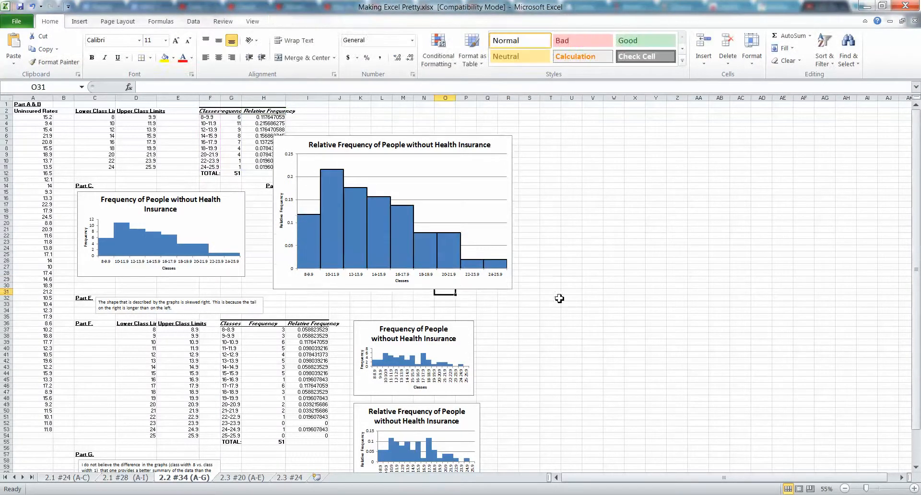
pyautogui.click(551, 298)
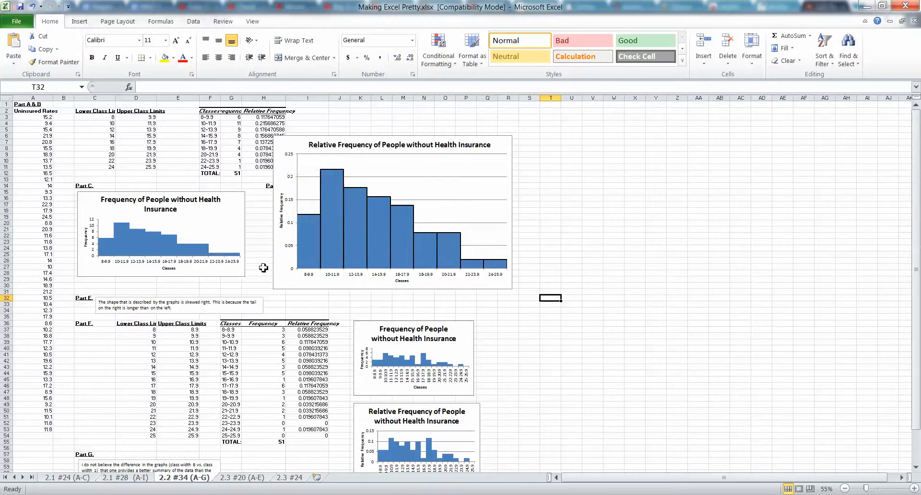
pyautogui.click(550, 342)
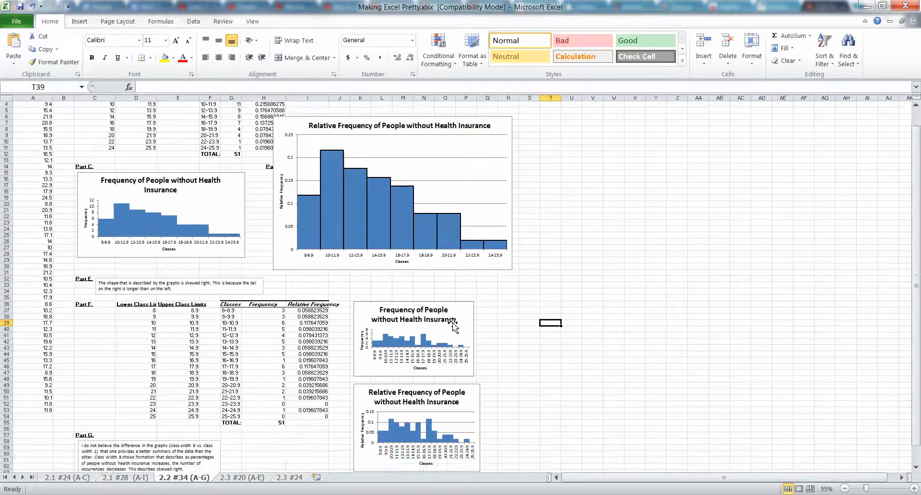
pyautogui.scroll(-2, 484, 331)
pyautogui.scroll(2, 447, 325)
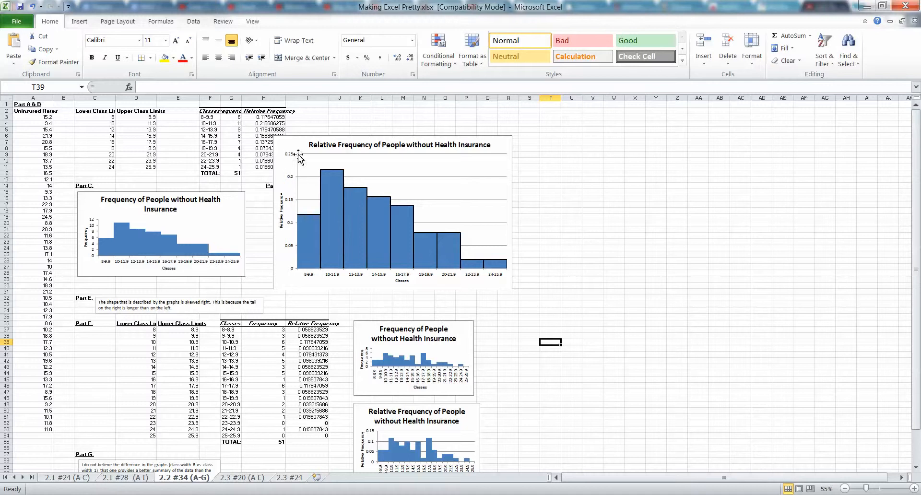
# Move the enlarged Relative Frequency chart to the right, clear of the table data and the Part D label
pyautogui.moveTo(314, 146)
pyautogui.mouseDown()
pyautogui.moveTo(389, 144)
pyautogui.moveTo(319, 145)
pyautogui.mouseUp()
pyautogui.click(374, 213)
pyautogui.click(374, 215)
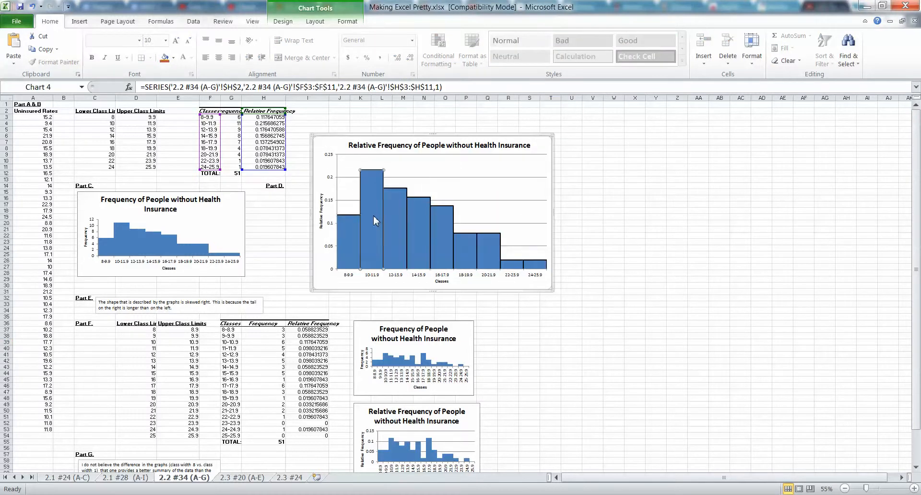
# Fill only the 10-11.9 bar of the enlarged Relative Frequency histogram with solid standard yellow
pyautogui.rightClick(371, 213)
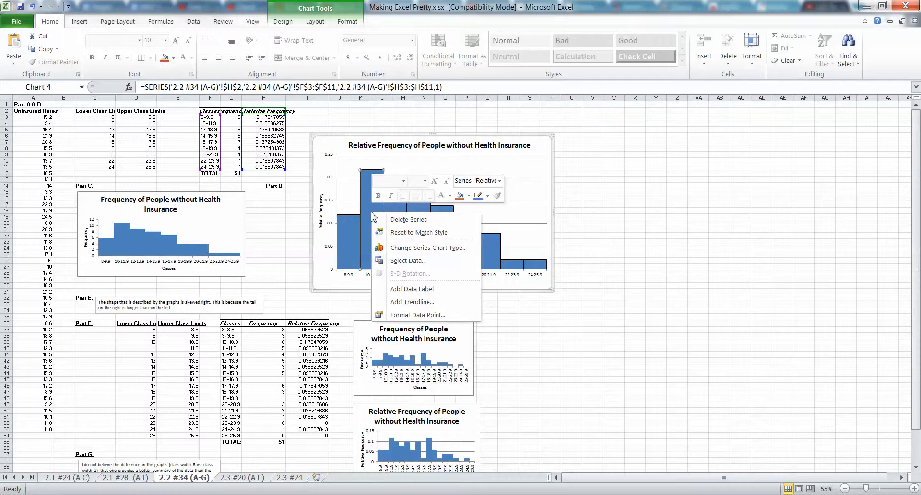
pyautogui.click(417, 315)
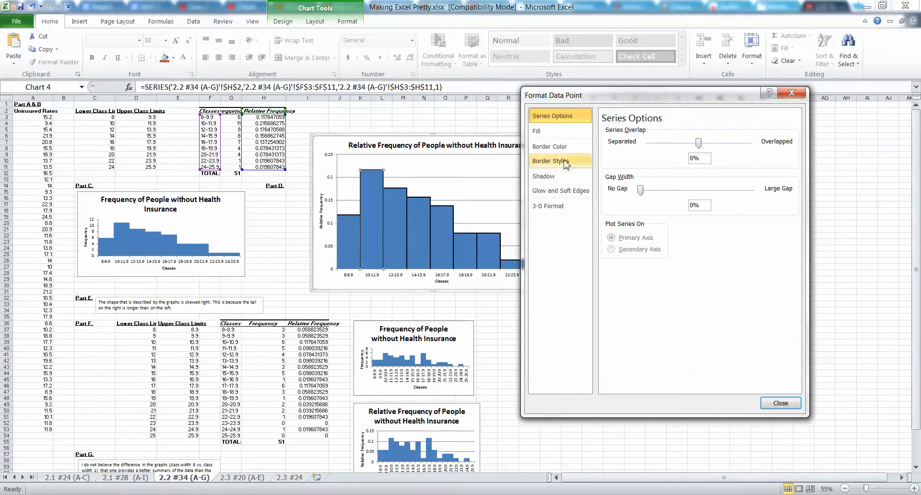
pyautogui.click(549, 132)
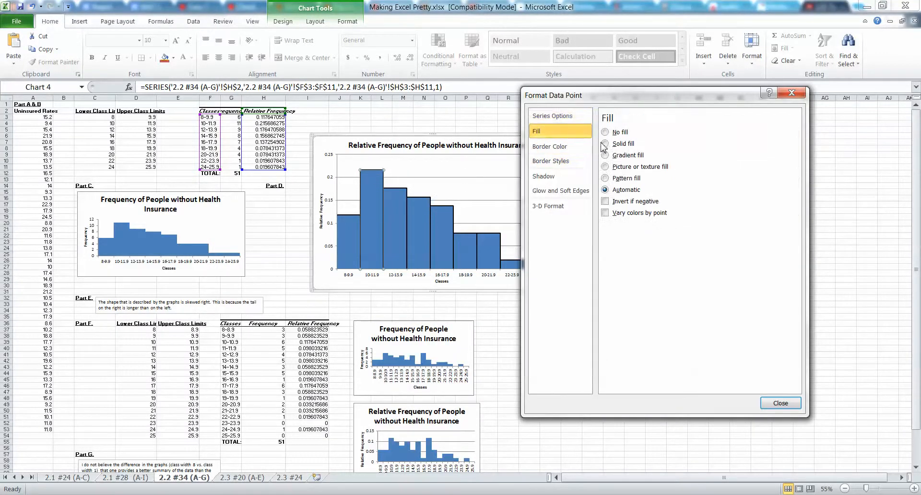
pyautogui.click(660, 239)
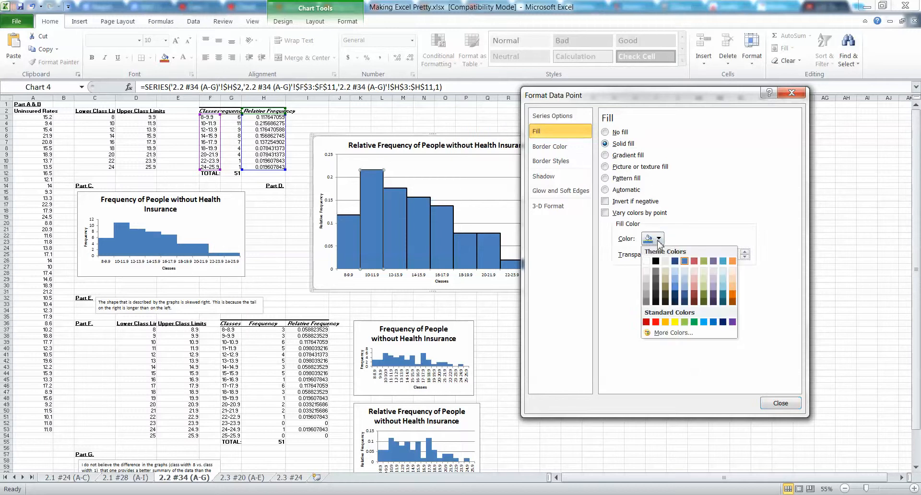
pyautogui.click(675, 323)
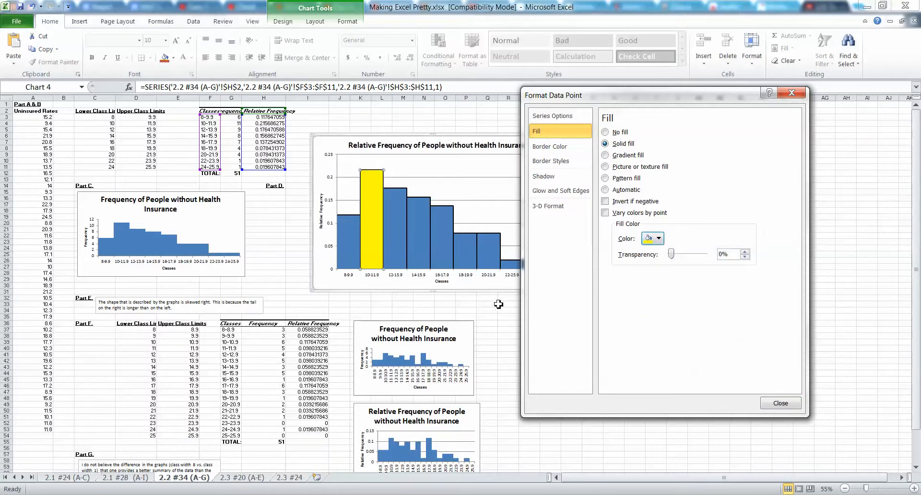
pyautogui.click(511, 358)
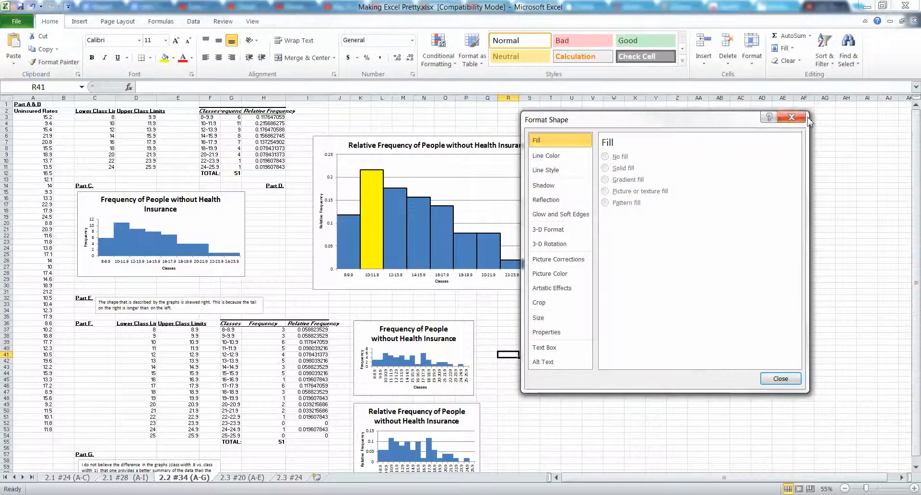
pyautogui.click(790, 119)
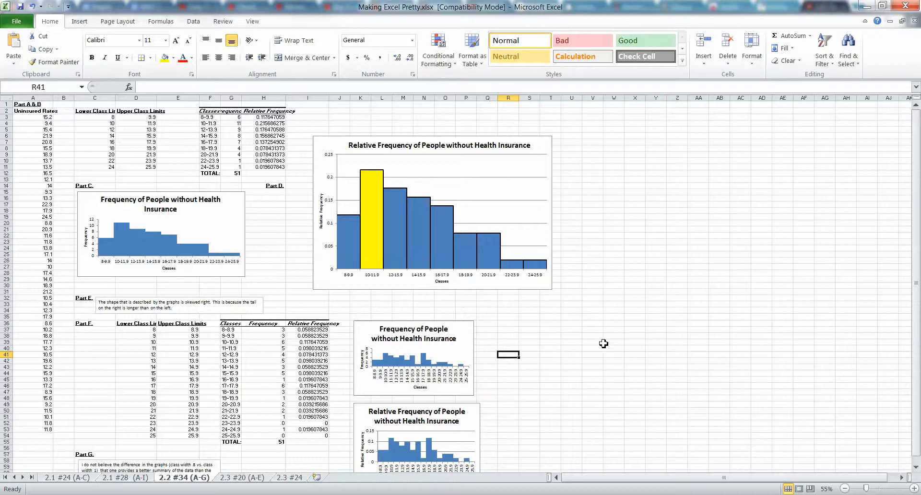